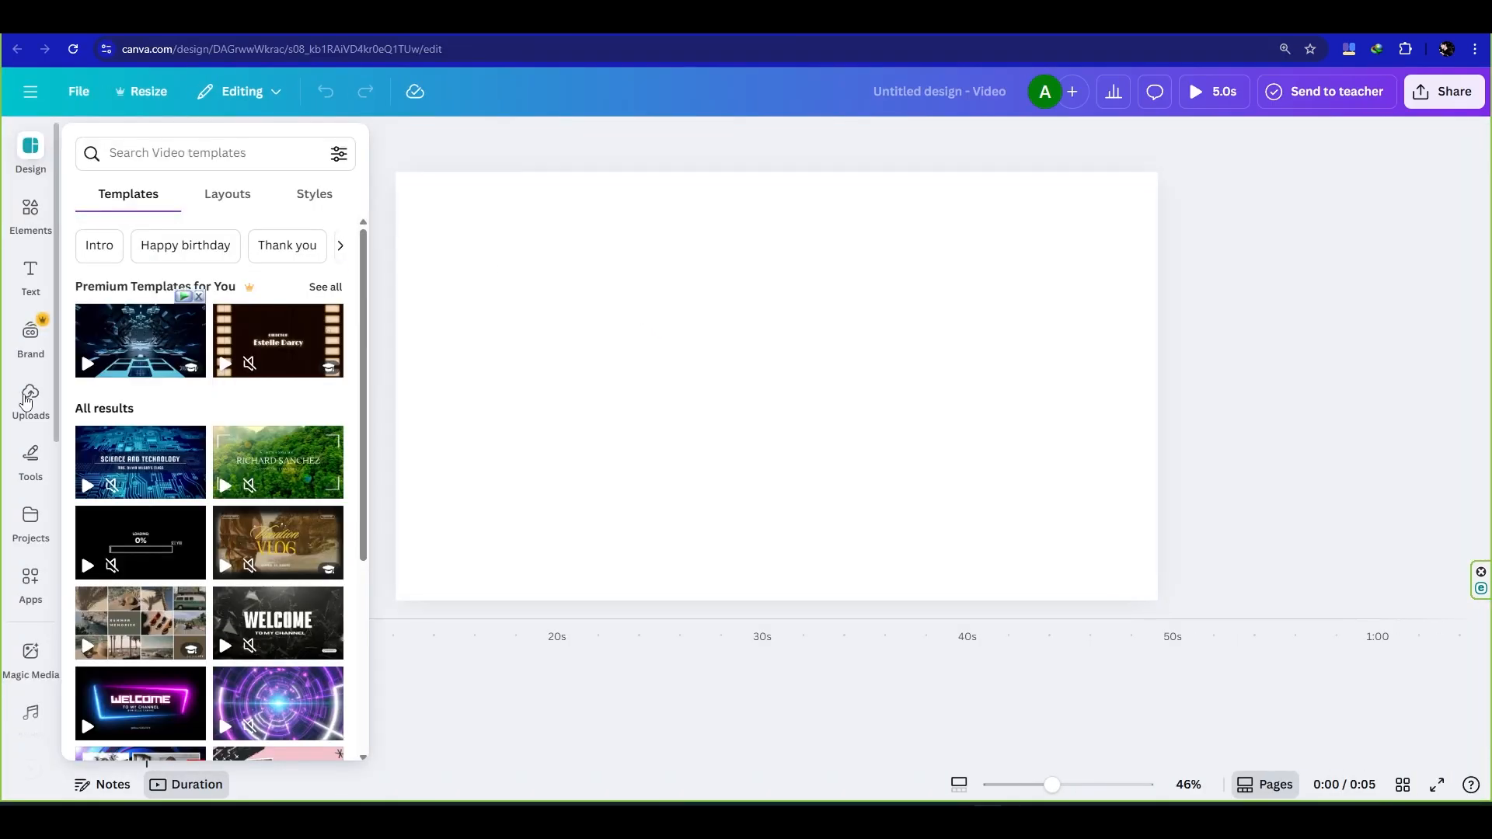
- Place the uploaded 5.0s fire video on the blank first page and enlarge it to cover the whole page
{"action": "left_click", "coordinate": [25, 398]}
{"action": "left_click", "coordinate": [226, 269]}
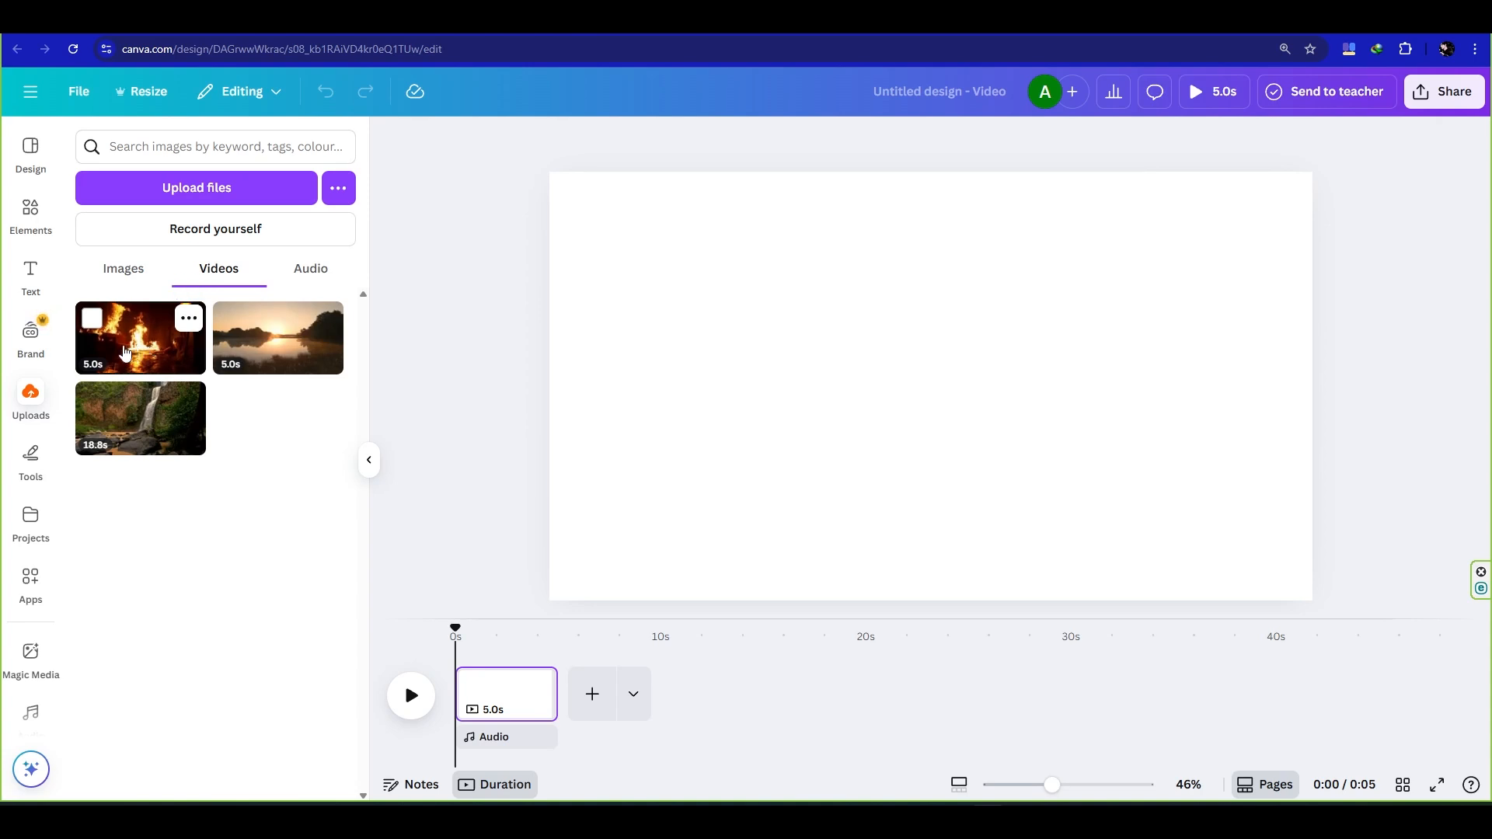
{"action": "left_click_drag", "start_coordinate": [125, 353], "coordinate": [616, 302]}
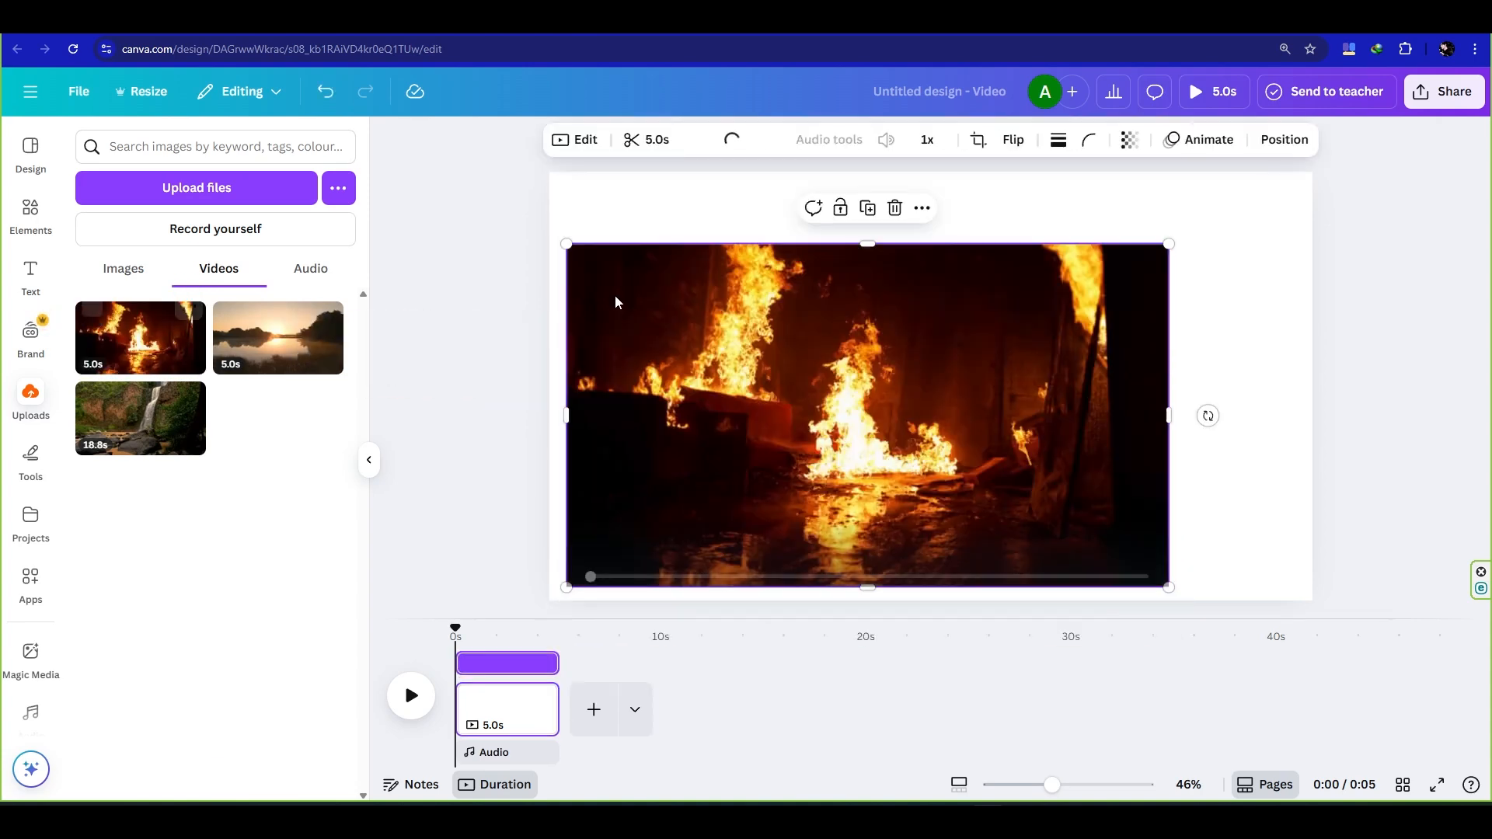
{"action": "left_click_drag", "start_coordinate": [1171, 244], "coordinate": [1298, 174]}
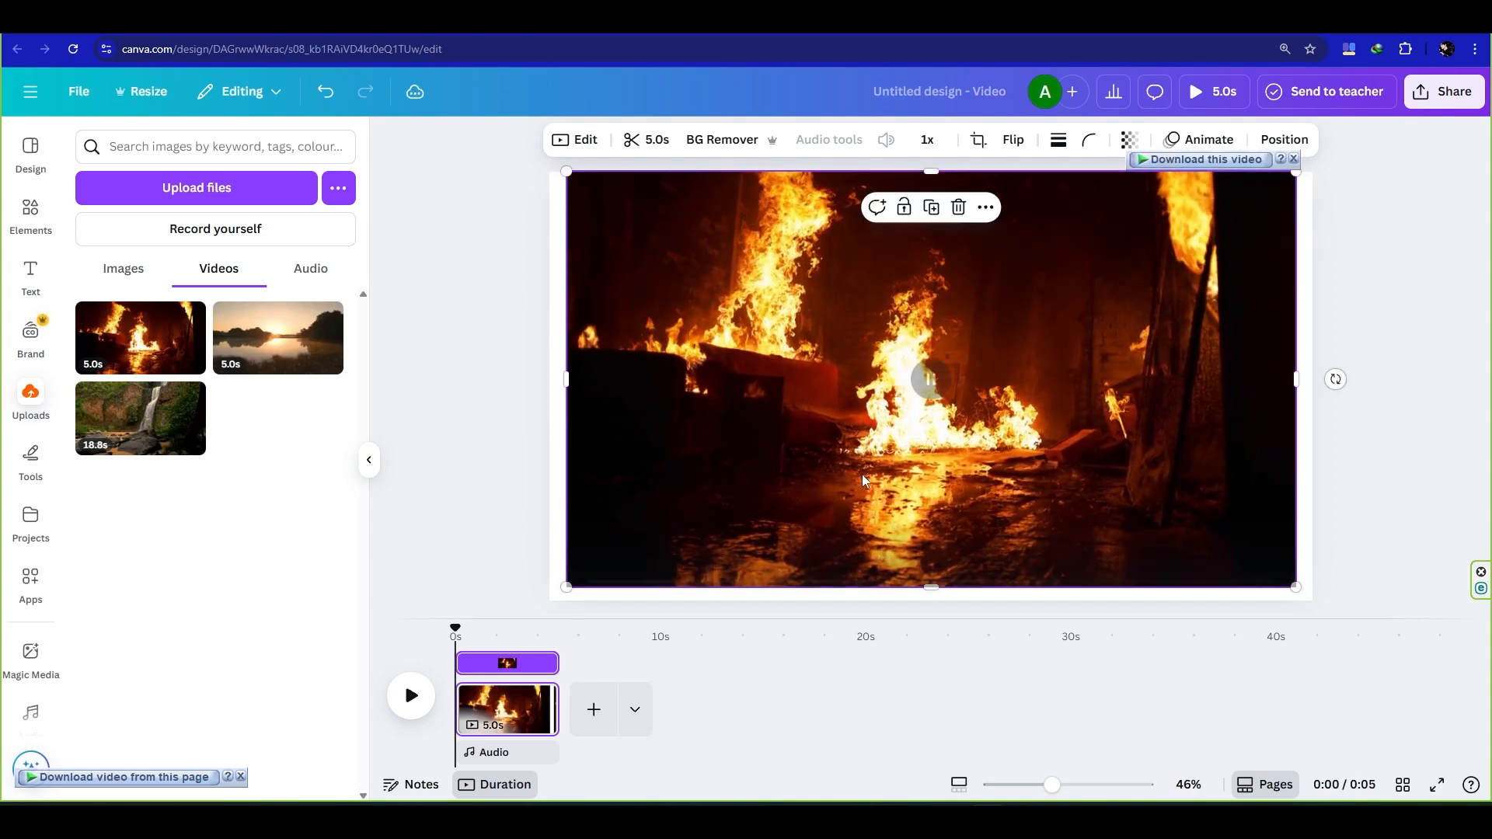
{"action": "left_click_drag", "start_coordinate": [566, 587], "coordinate": [549, 597]}
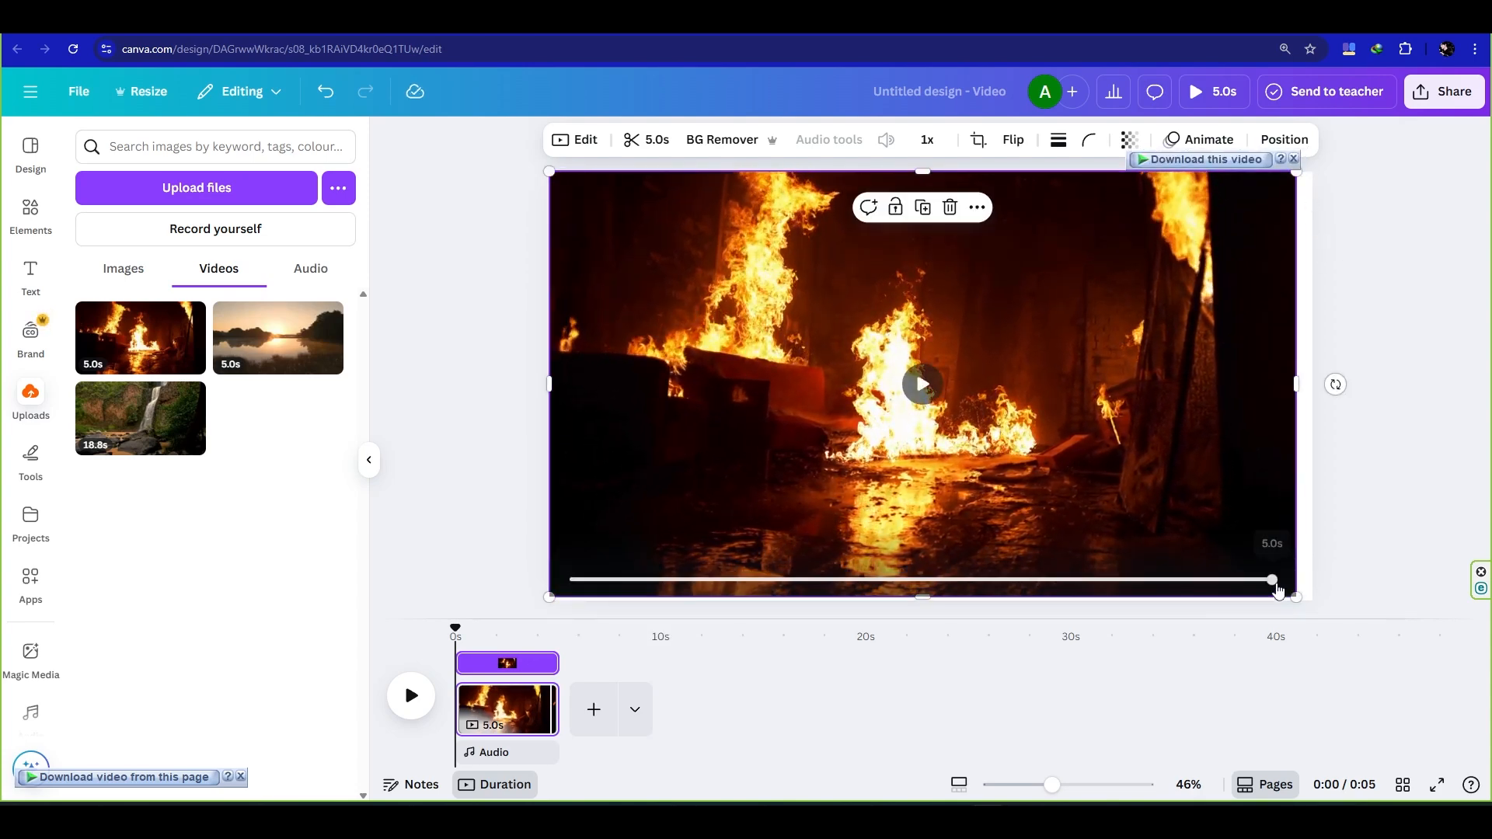
{"action": "left_click_drag", "start_coordinate": [1296, 597], "coordinate": [1312, 605]}
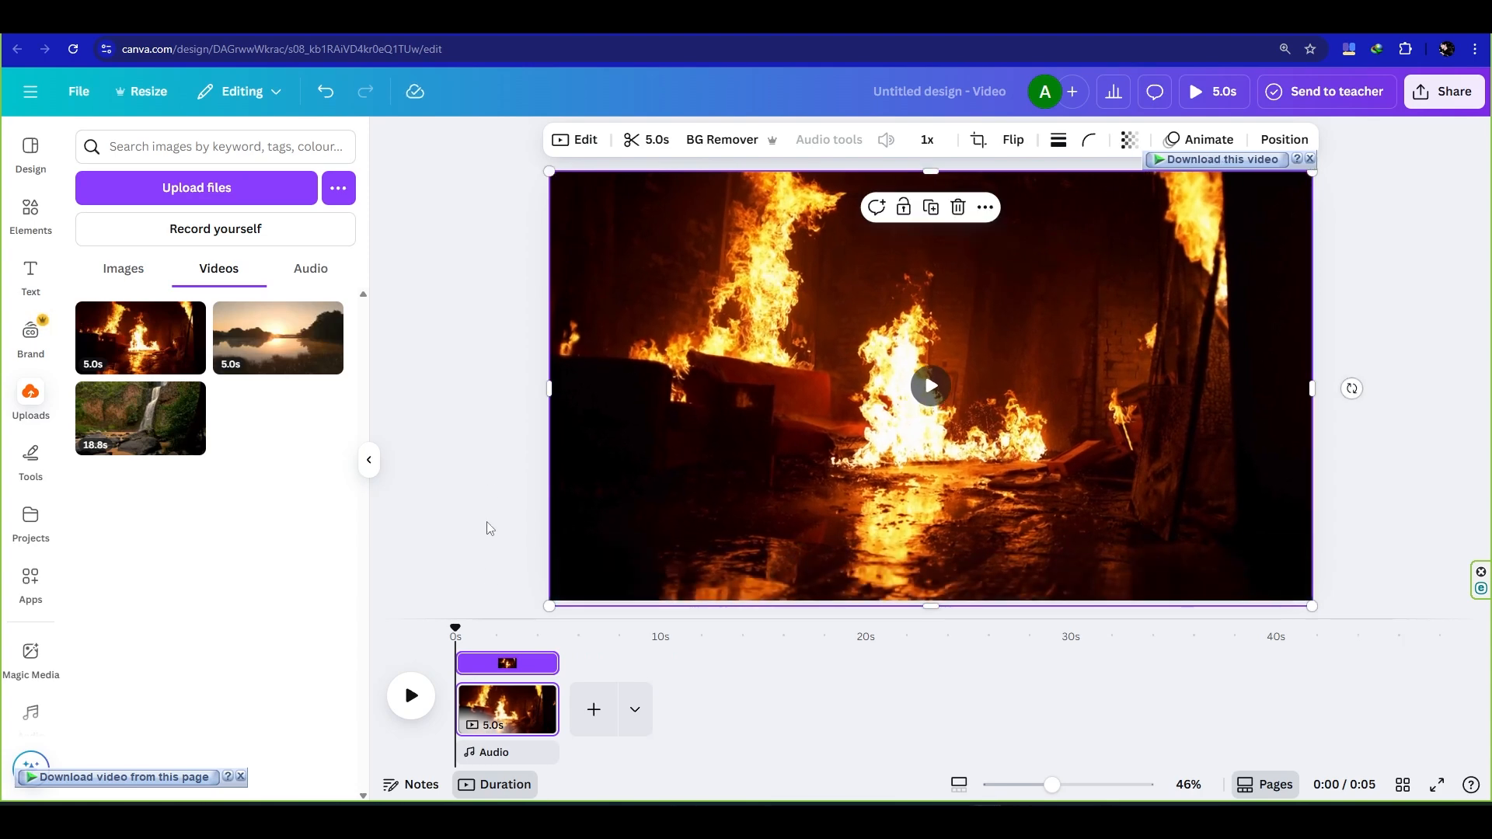
- Add a second page, fill it with the uploaded waterfall video and trim it to 5.0s
{"action": "left_click", "coordinate": [598, 710]}
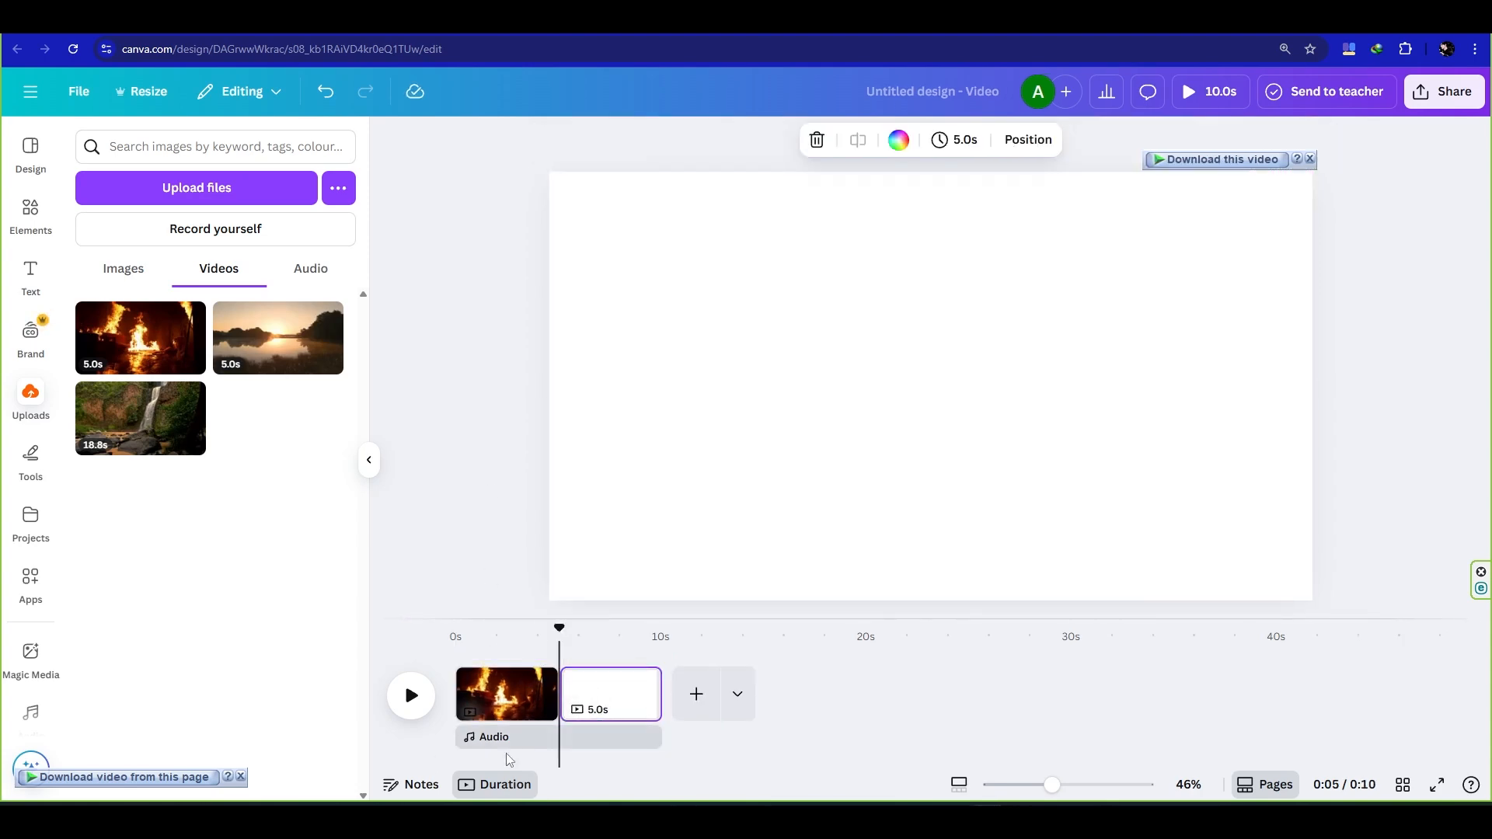
{"action": "left_click_drag", "start_coordinate": [155, 421], "coordinate": [610, 243]}
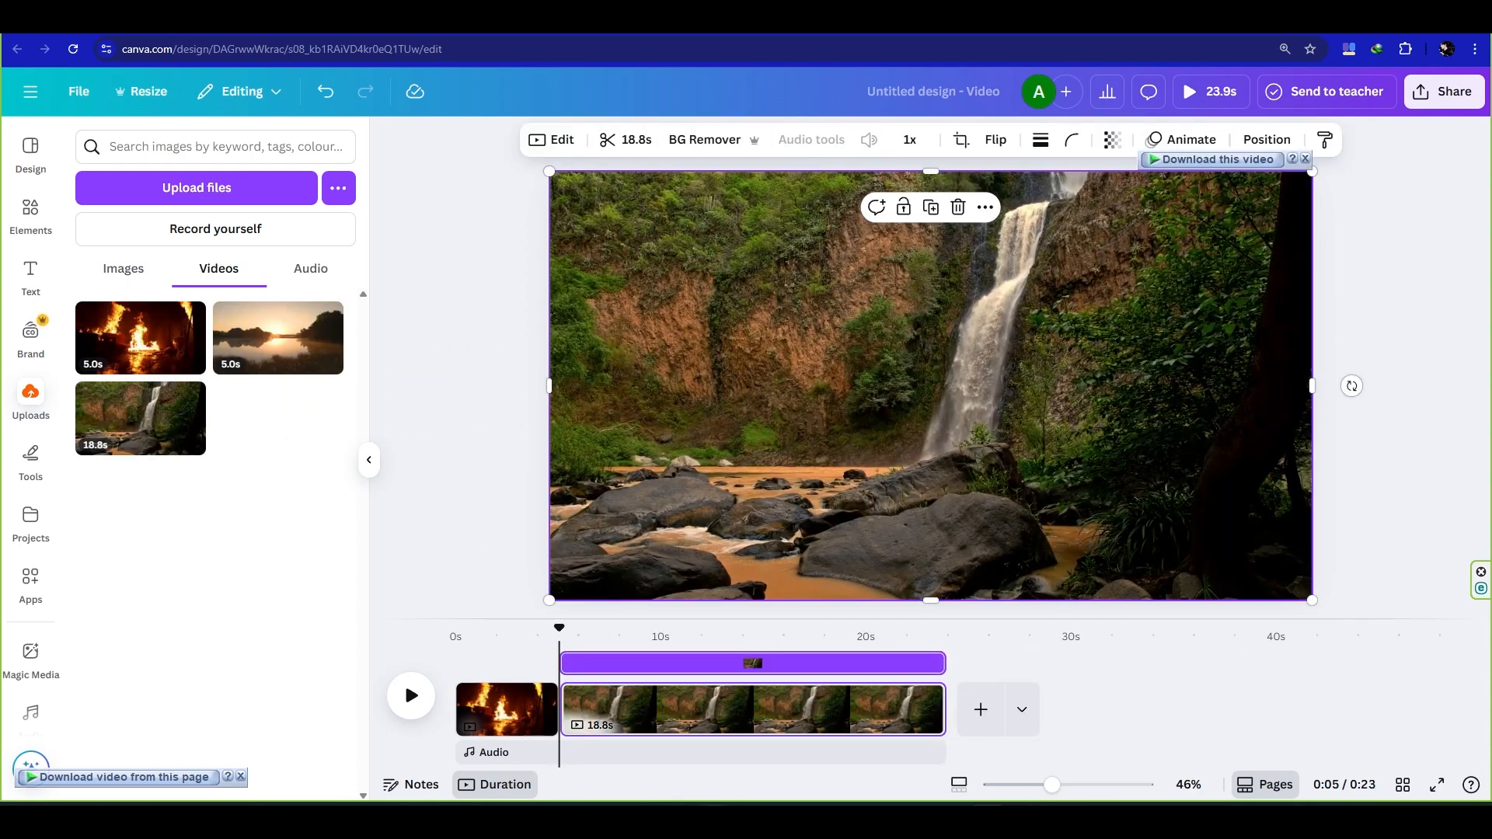
{"action": "left_click_drag", "start_coordinate": [942, 705], "coordinate": [657, 710]}
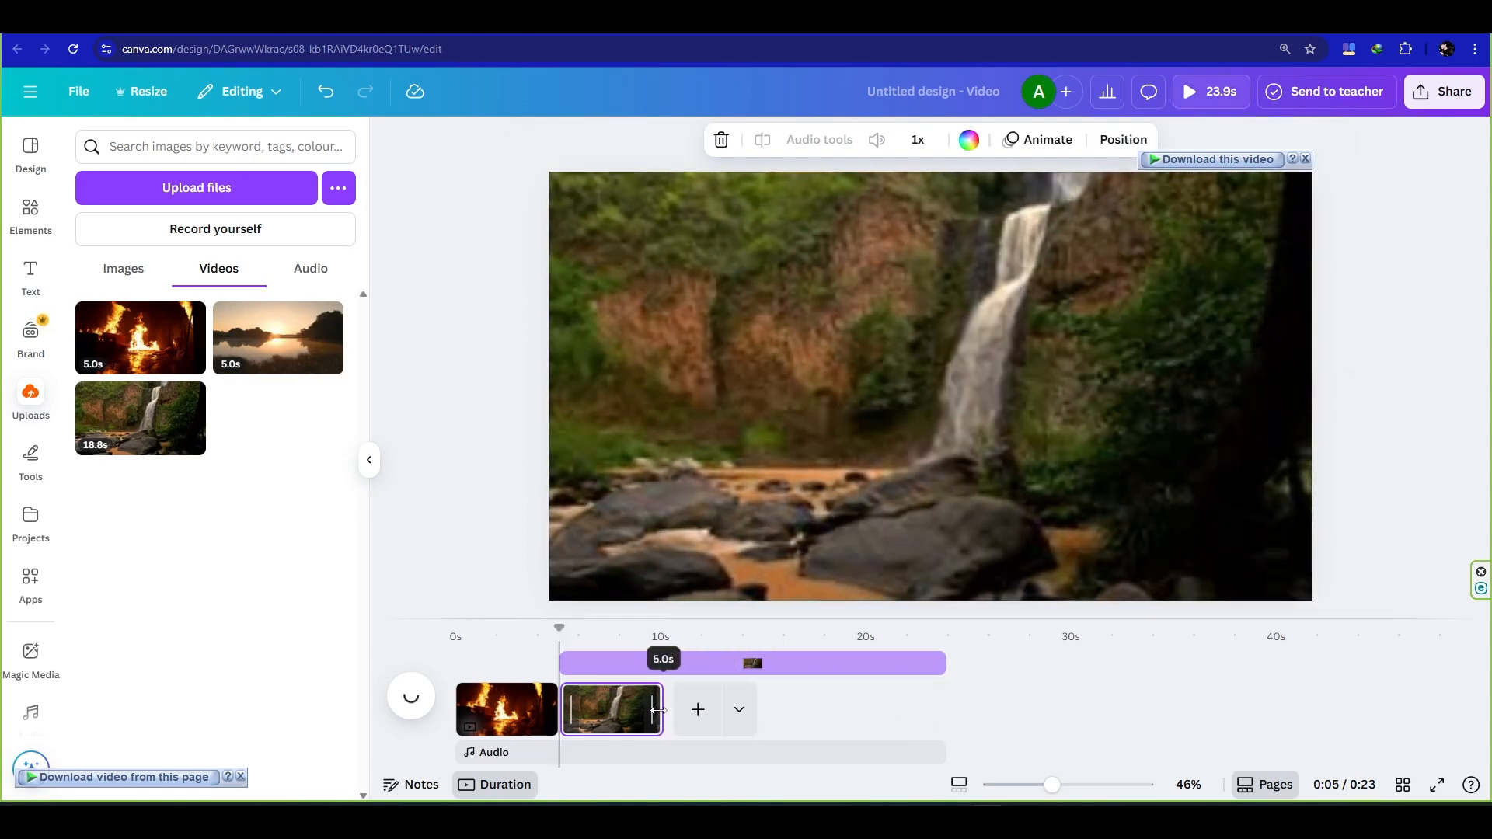
- Add a third page after the waterfall clip and fill it with the uploaded lake sunrise video
{"action": "left_click", "coordinate": [698, 709]}
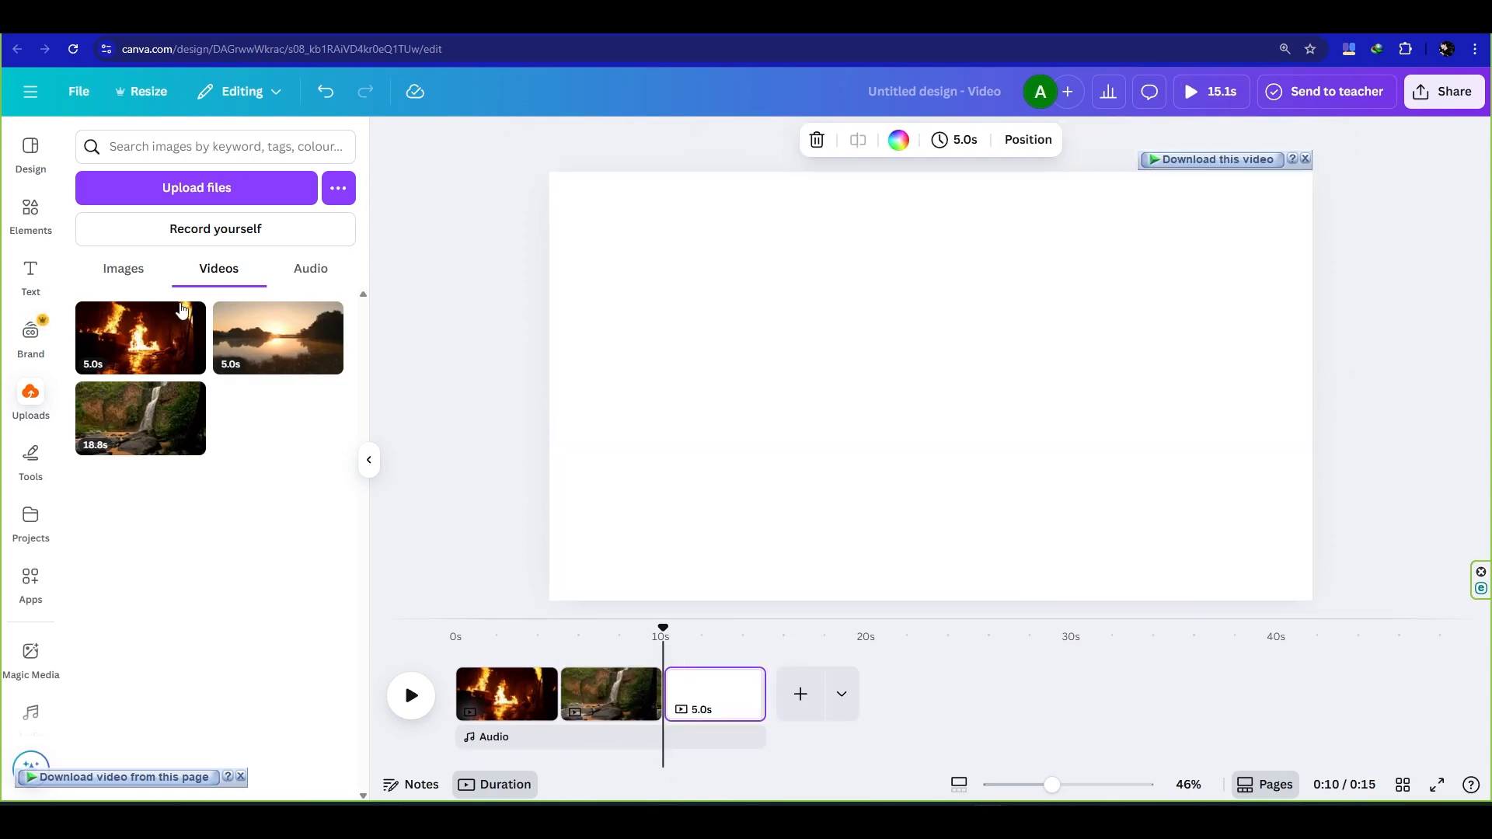
{"action": "left_click_drag", "start_coordinate": [259, 342], "coordinate": [586, 294]}
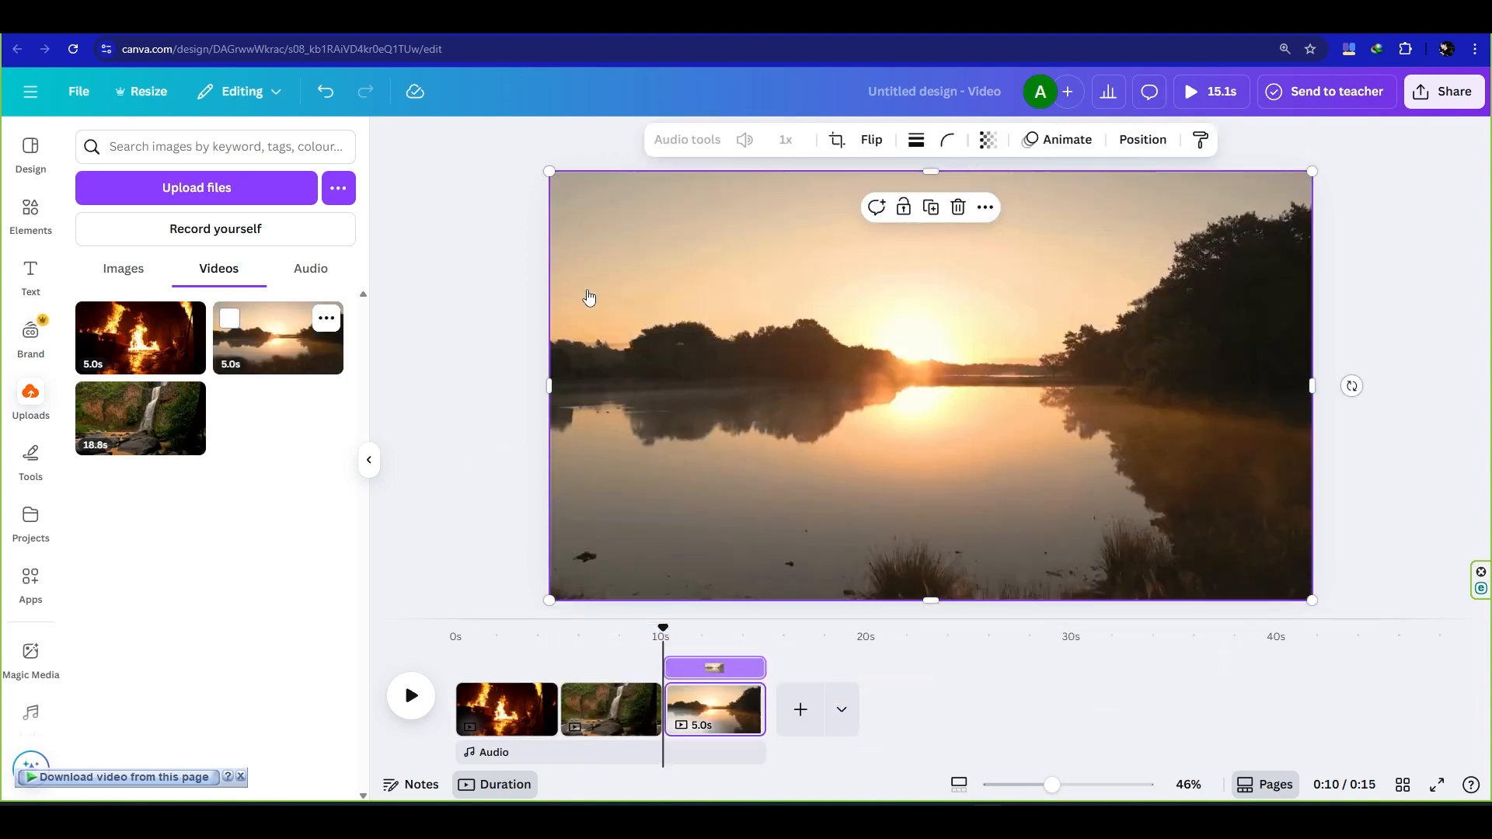
{"action": "left_click", "coordinate": [370, 461]}
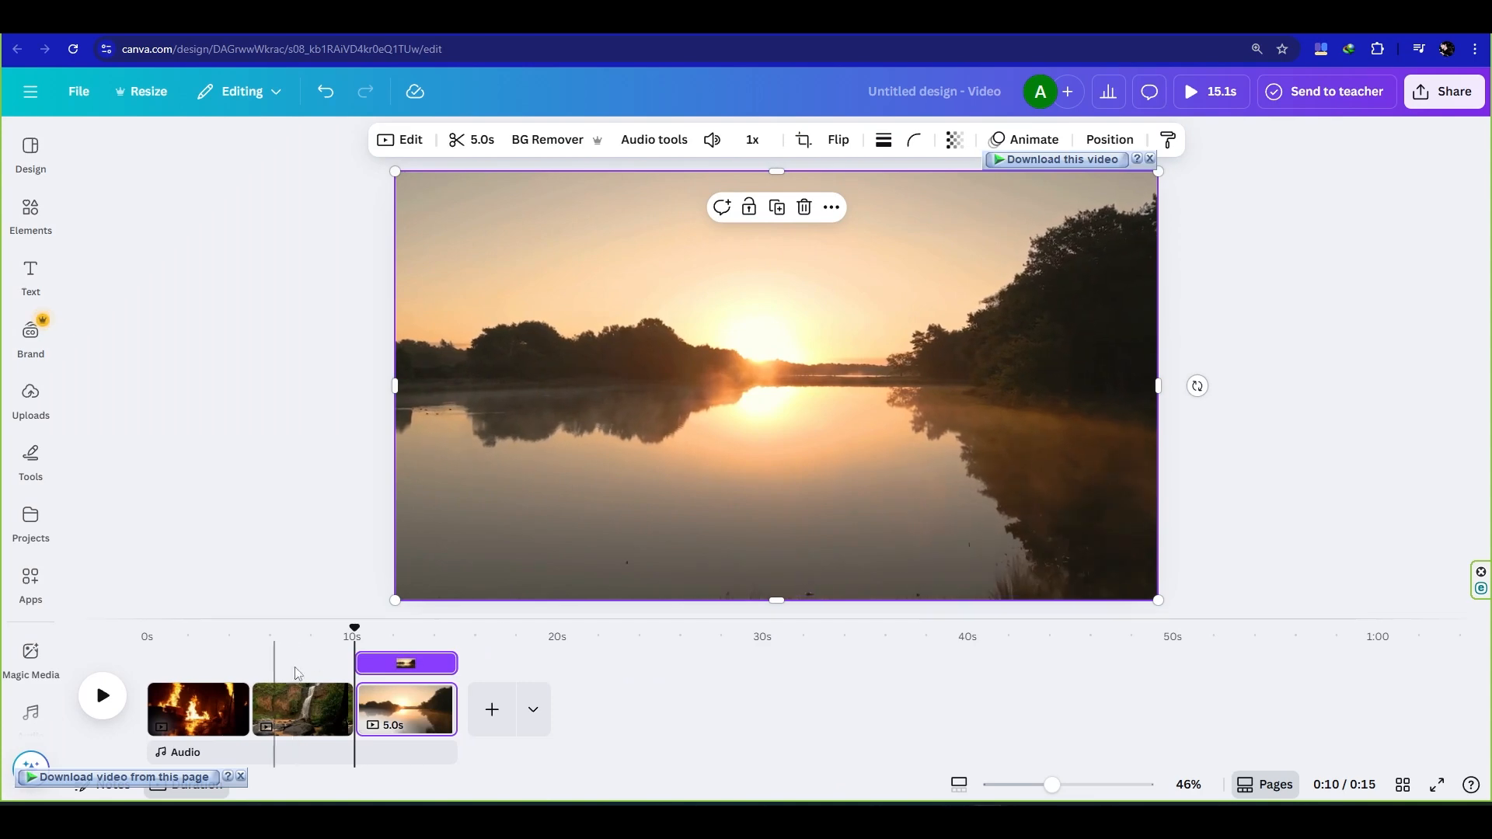
- Return to 0.0s in the timeline and add a heading to the fire page
{"action": "left_click_drag", "start_coordinate": [352, 628], "coordinate": [149, 634]}
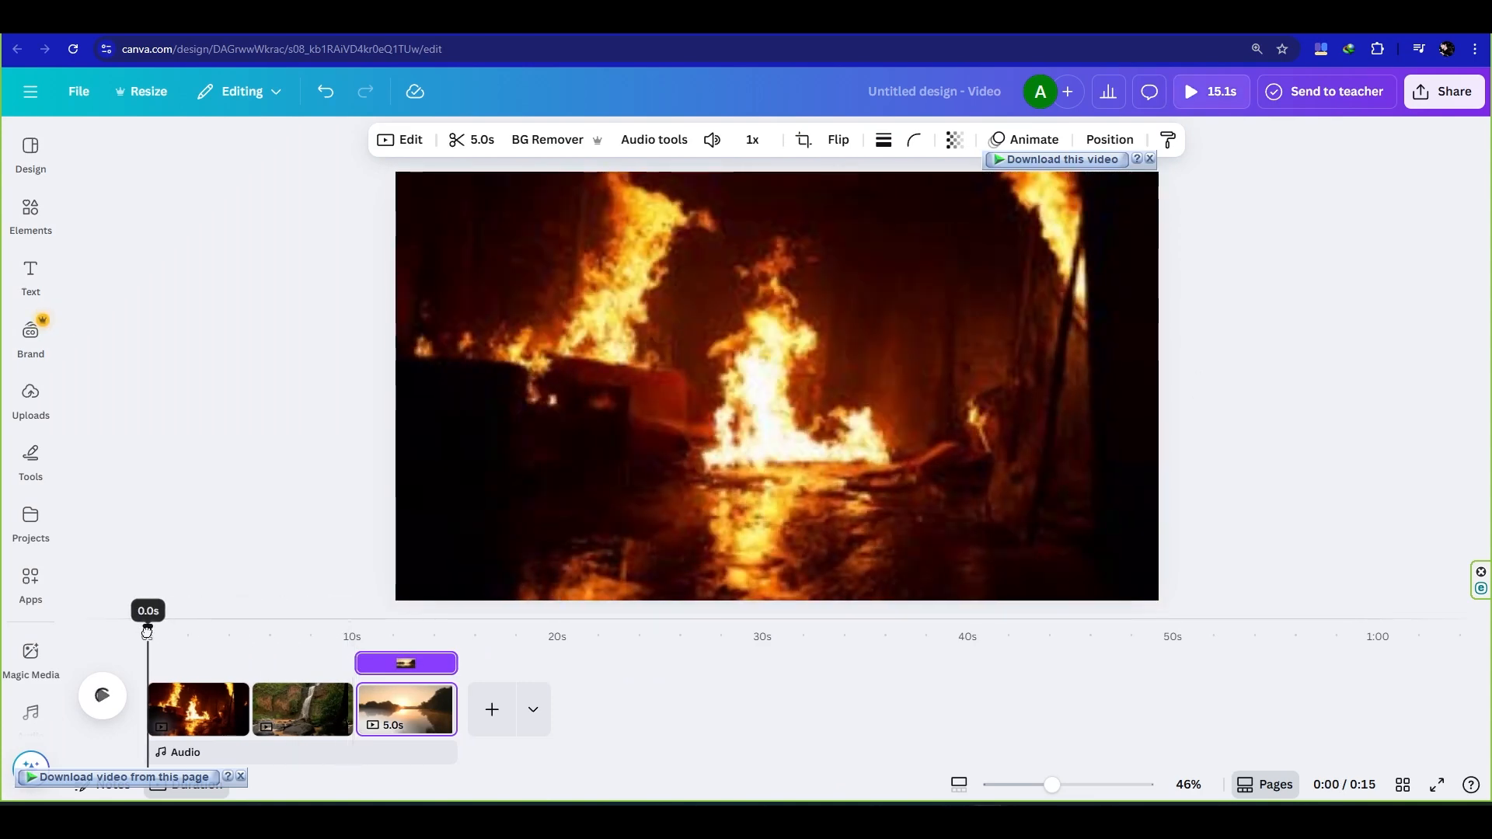
{"action": "left_click", "coordinate": [25, 221]}
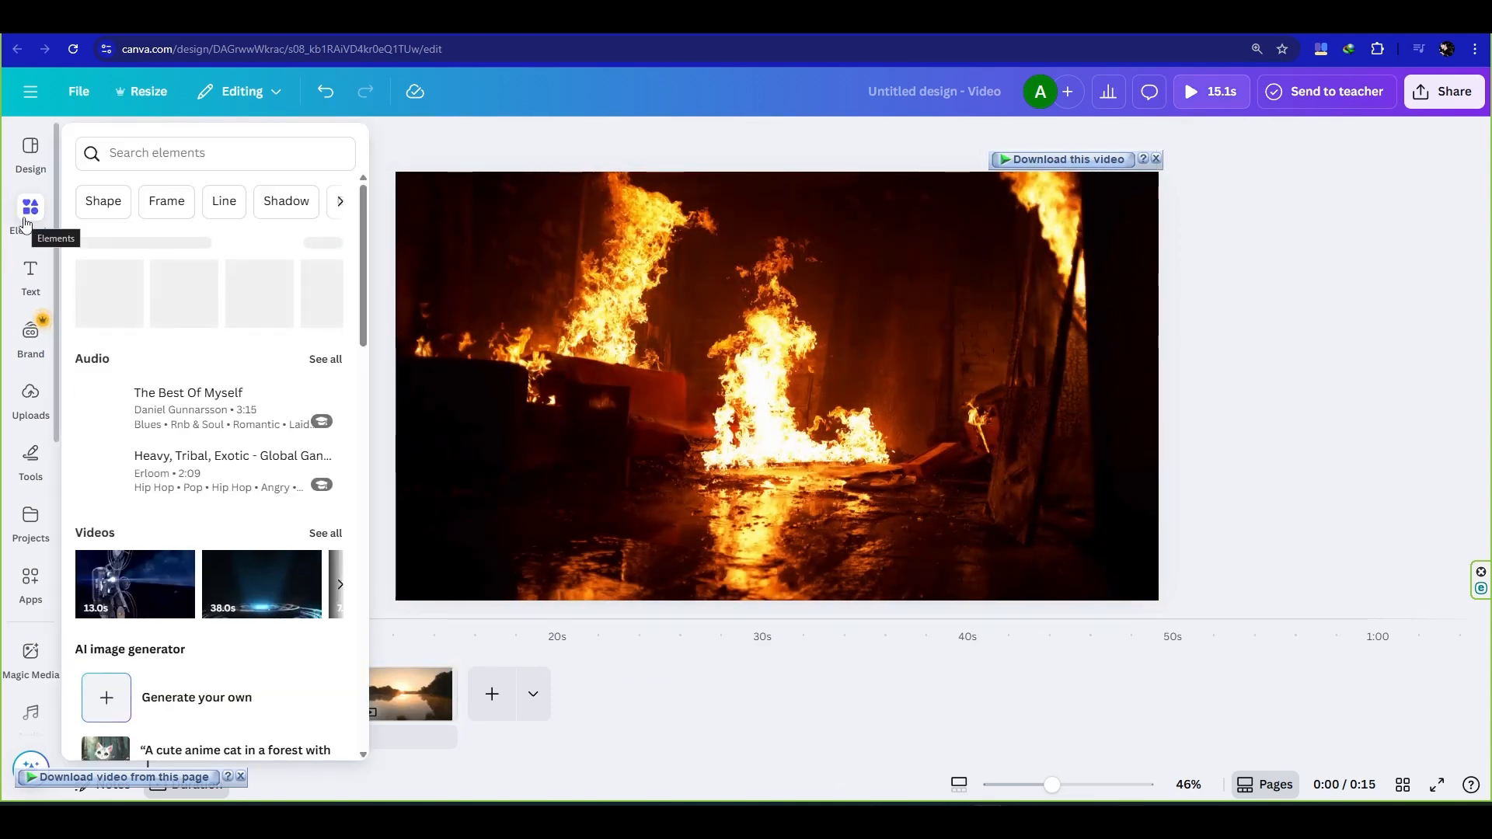
{"action": "left_click", "coordinate": [30, 273]}
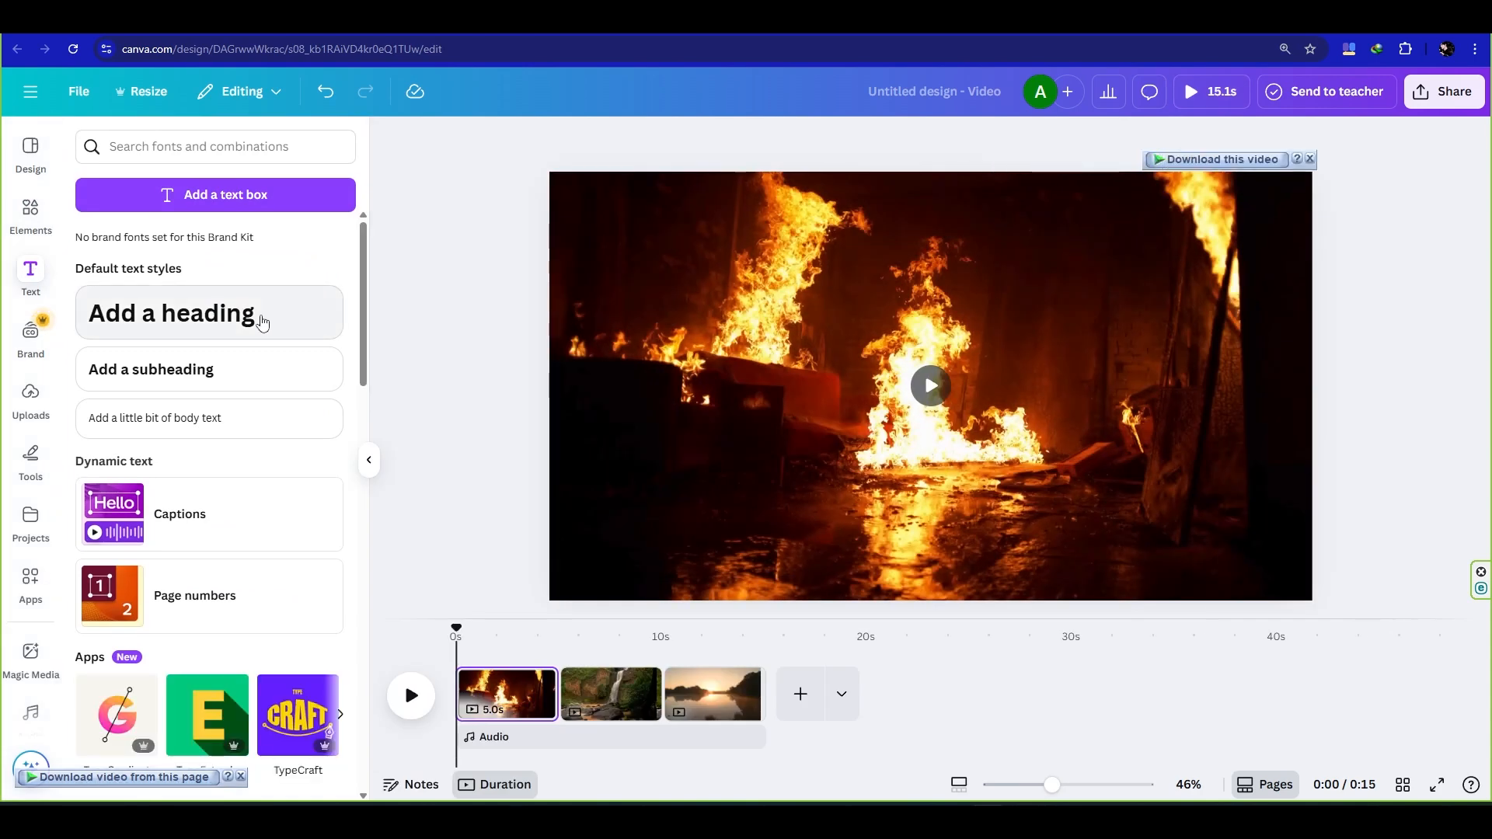
{"action": "left_click", "coordinate": [262, 317]}
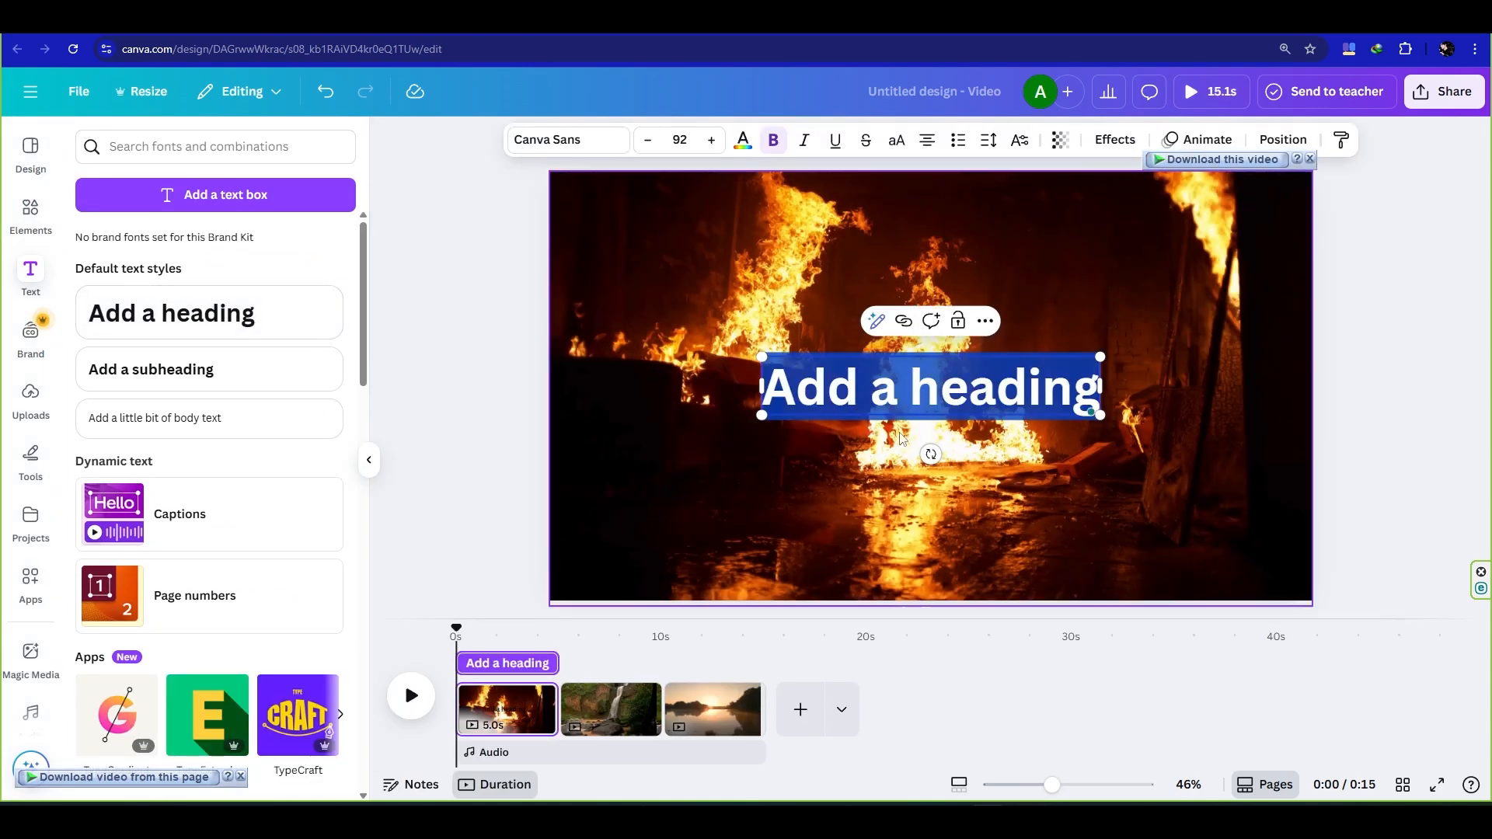
- Search the fonts for Anton and apply that font to the new heading
{"action": "left_click", "coordinate": [564, 140]}
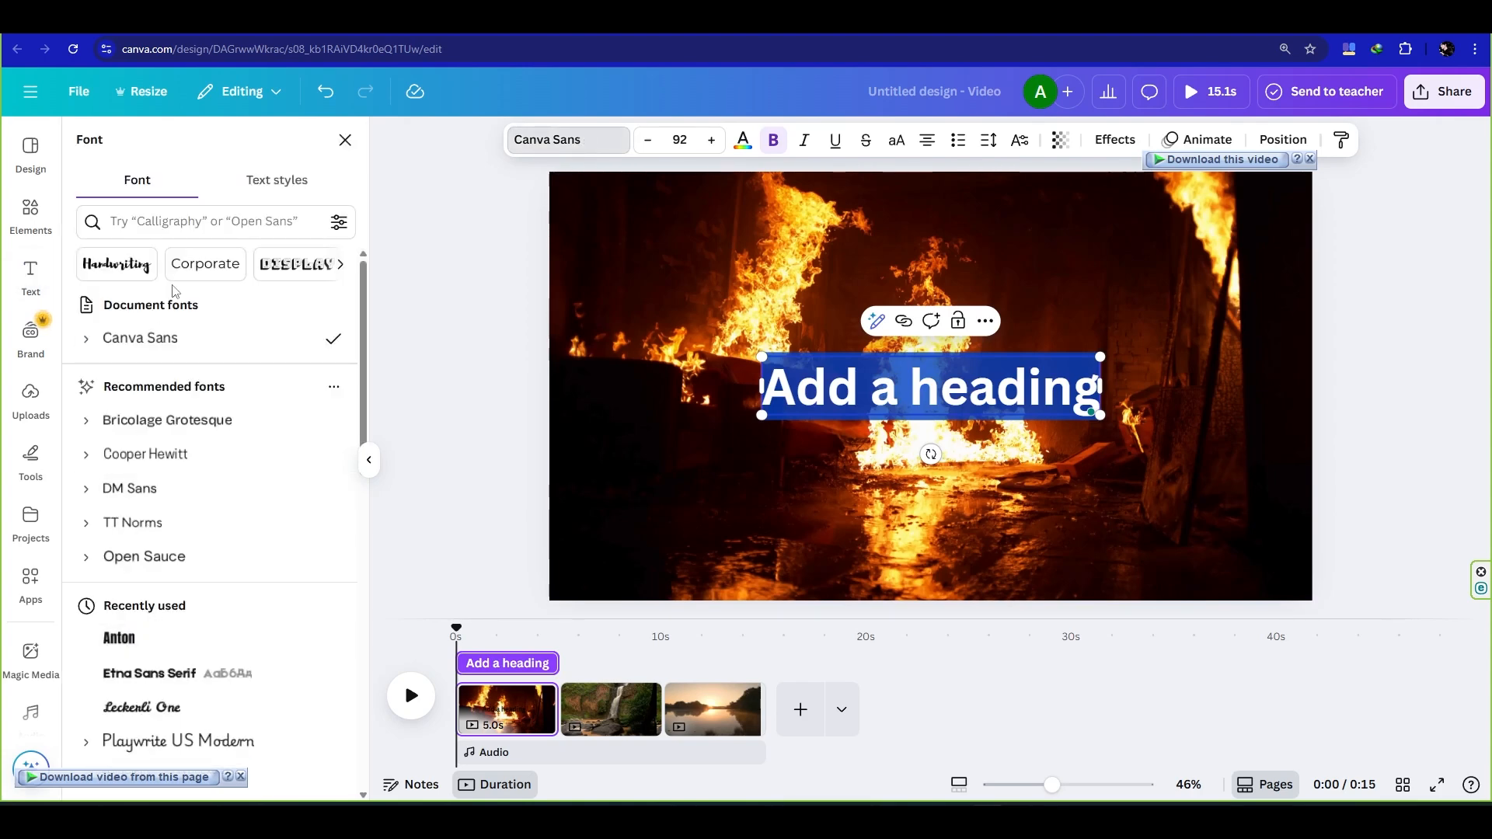
{"action": "left_click", "coordinate": [190, 221]}
{"action": "type", "text": "A"}
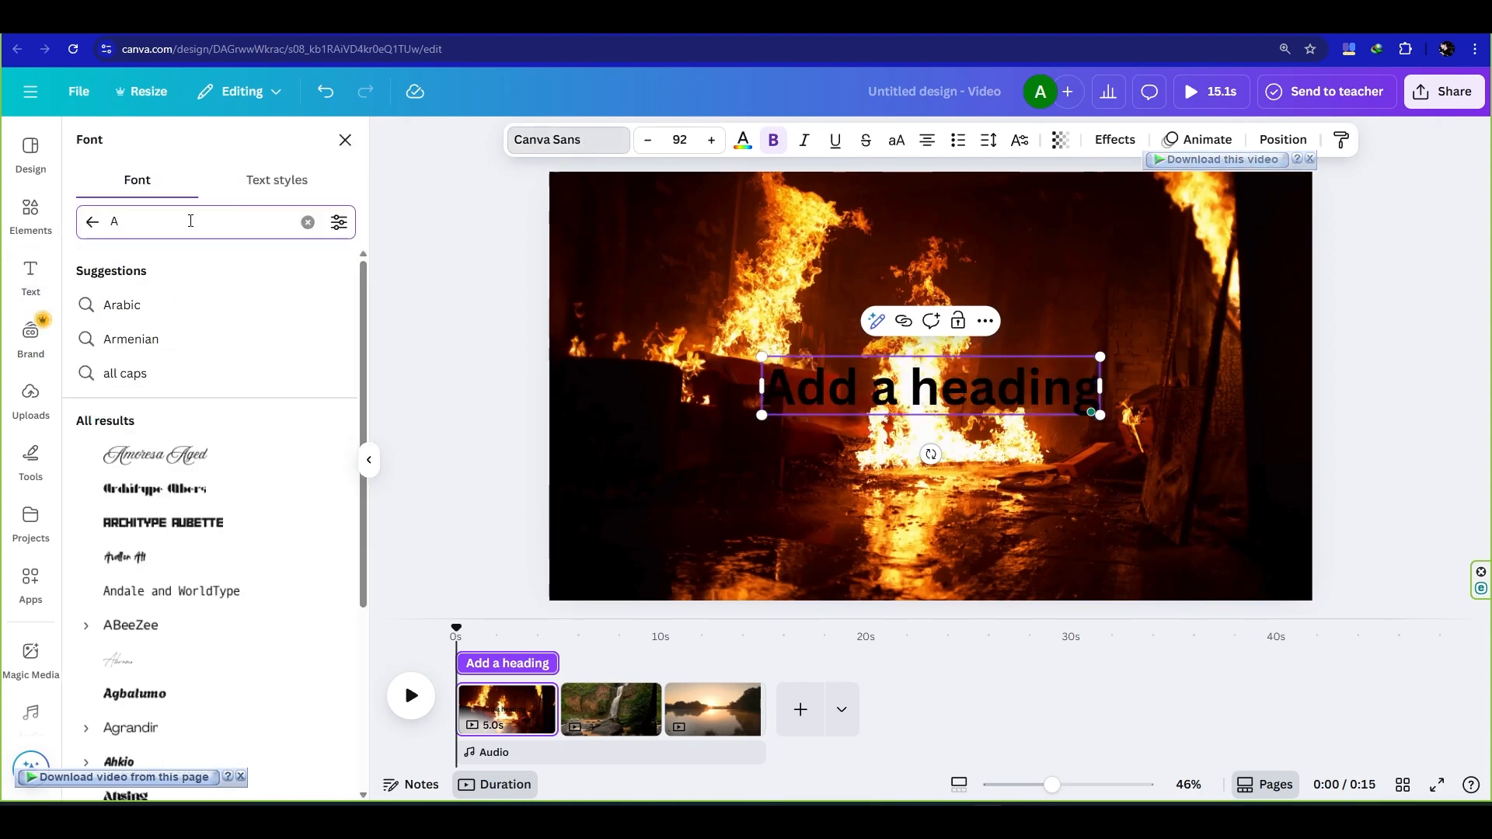
{"action": "type", "text": "n"}
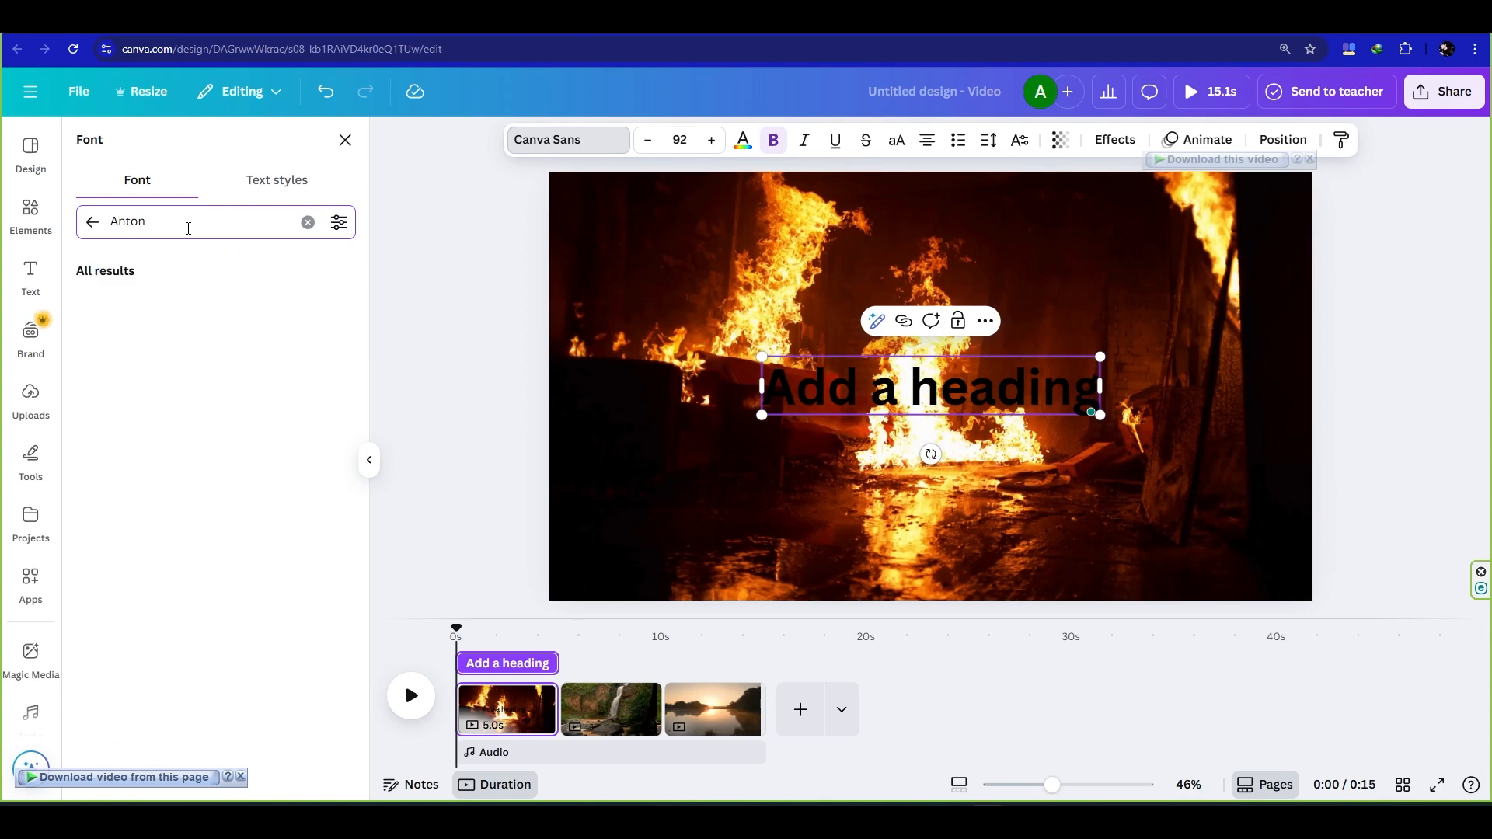
{"action": "type", "text": "ton"}
{"action": "left_click", "coordinate": [118, 307]}
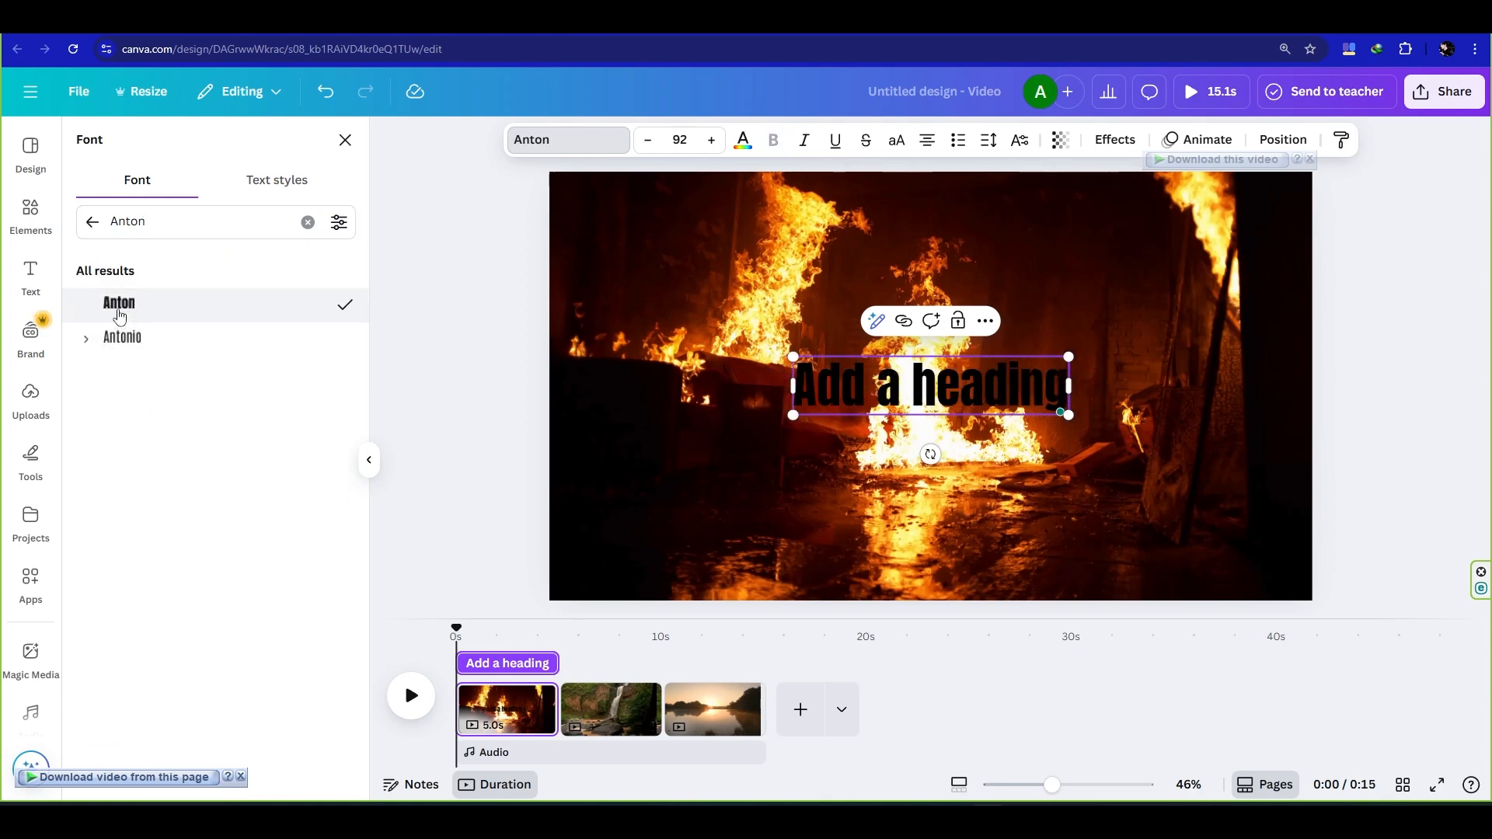
- Colour the heading white and replace its text with "Fire"
{"action": "left_click", "coordinate": [743, 140]}
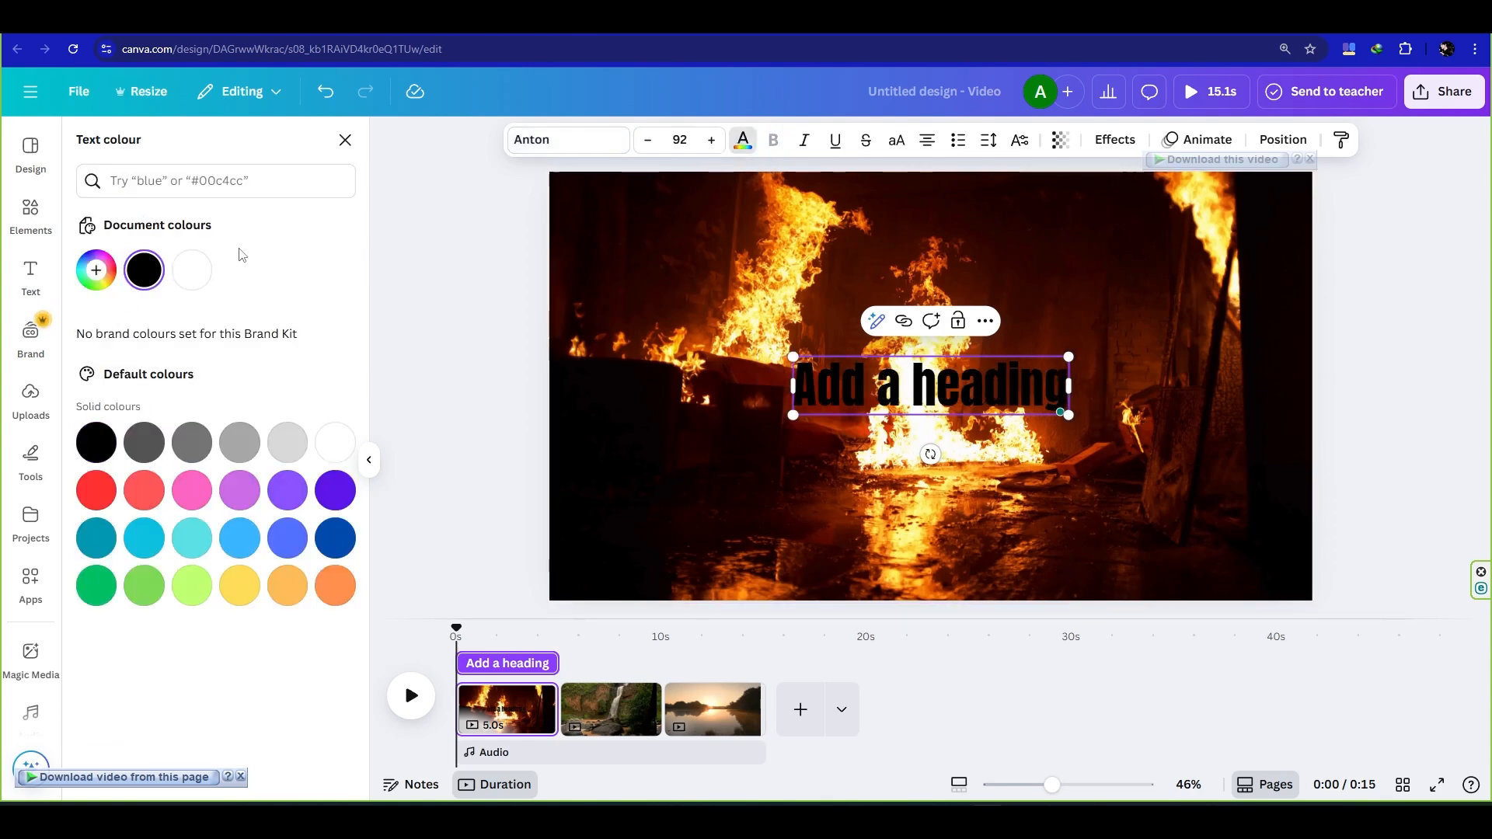
{"action": "left_click", "coordinate": [194, 272]}
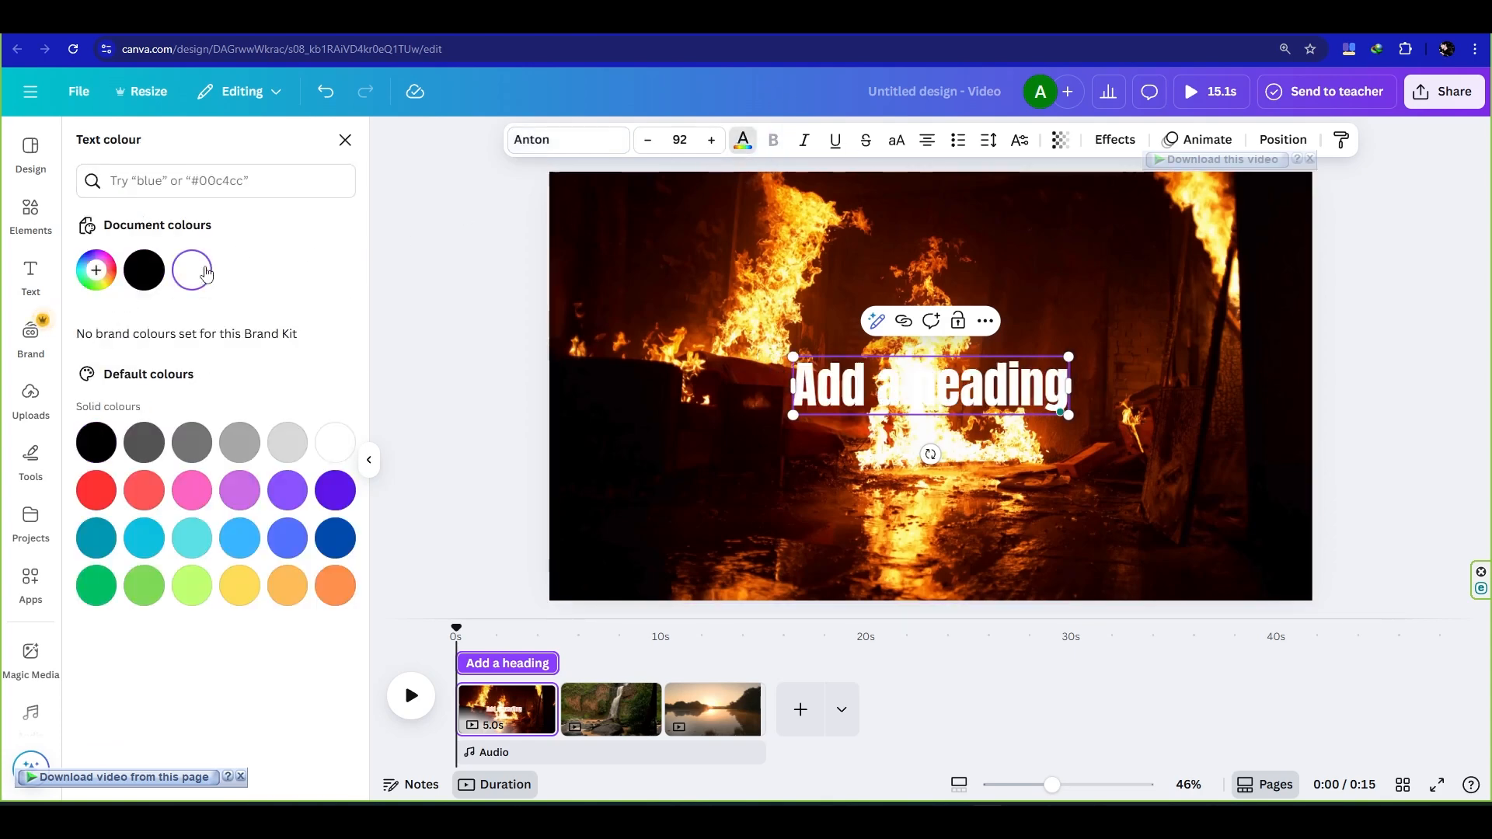
{"action": "double_click", "coordinate": [1065, 382]}
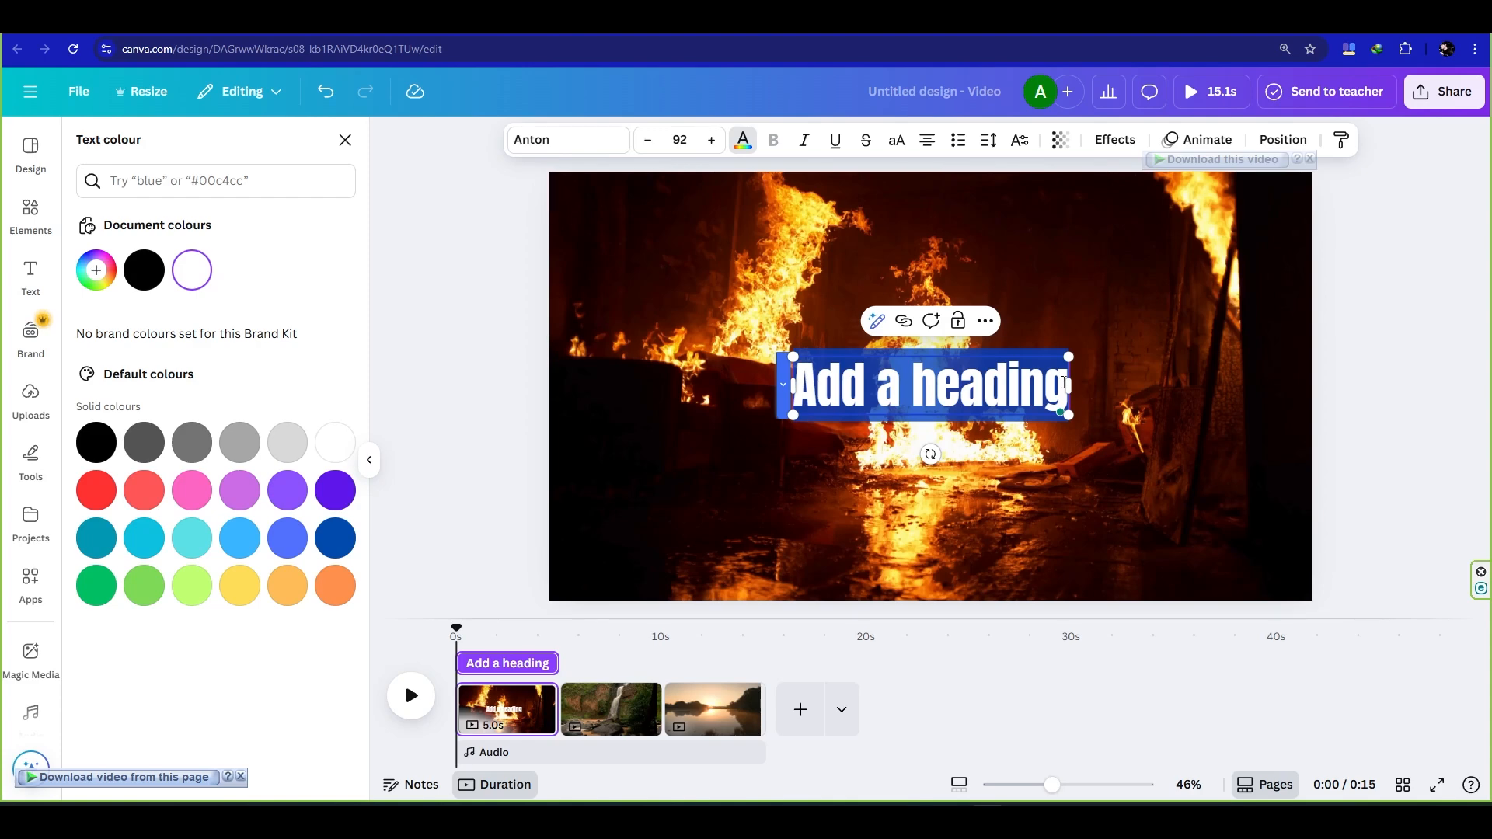
{"action": "type", "text": "Fire"}
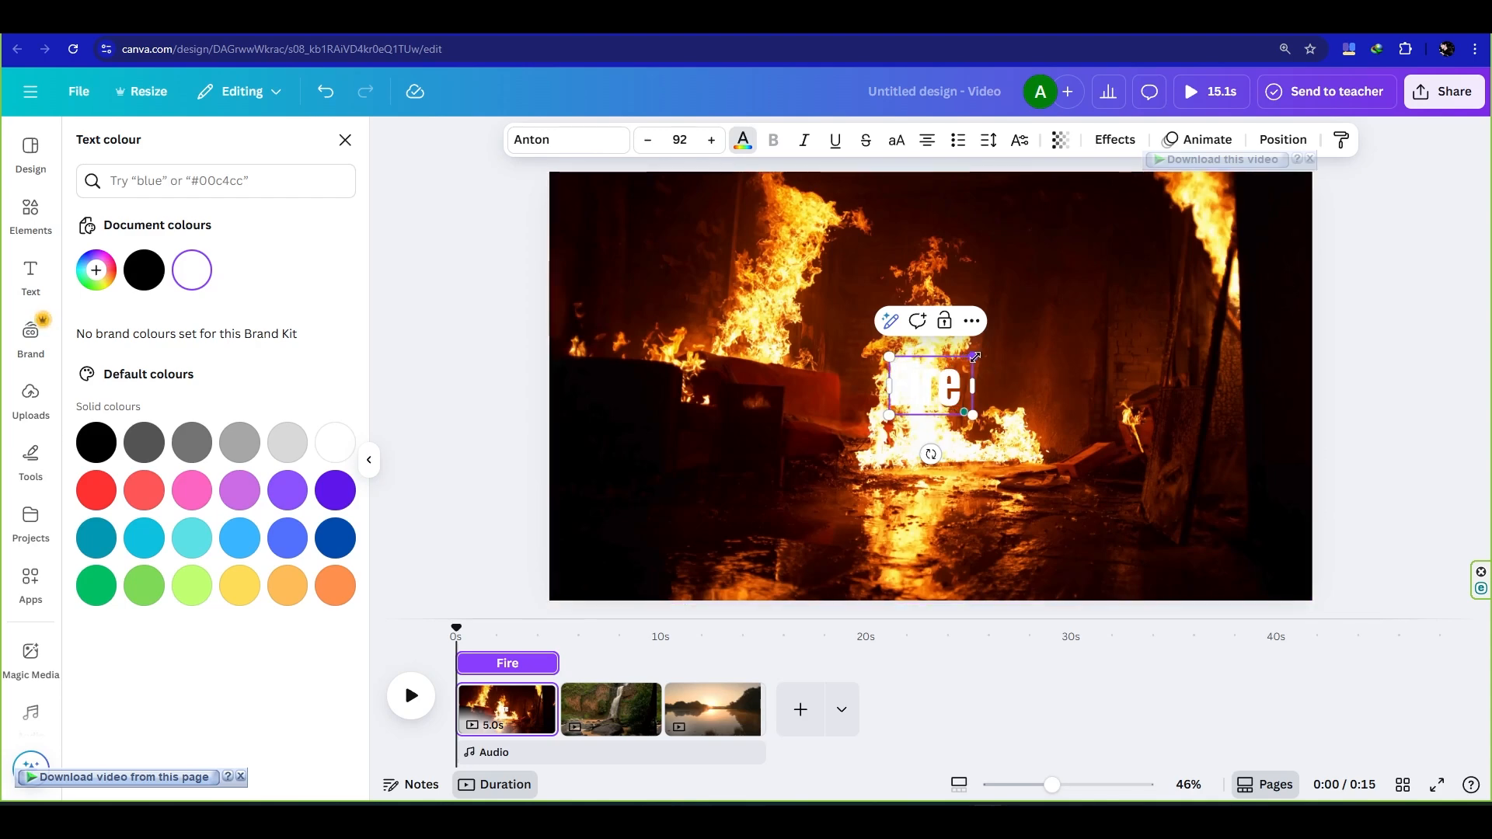
- Enlarge the "Fire" text to about size 191, widen its box and place it just left of the page centre
{"action": "left_click_drag", "start_coordinate": [975, 358], "coordinate": [1062, 295]}
{"action": "left_click_drag", "start_coordinate": [931, 352], "coordinate": [600, 399]}
{"action": "left_click", "coordinate": [878, 371]}
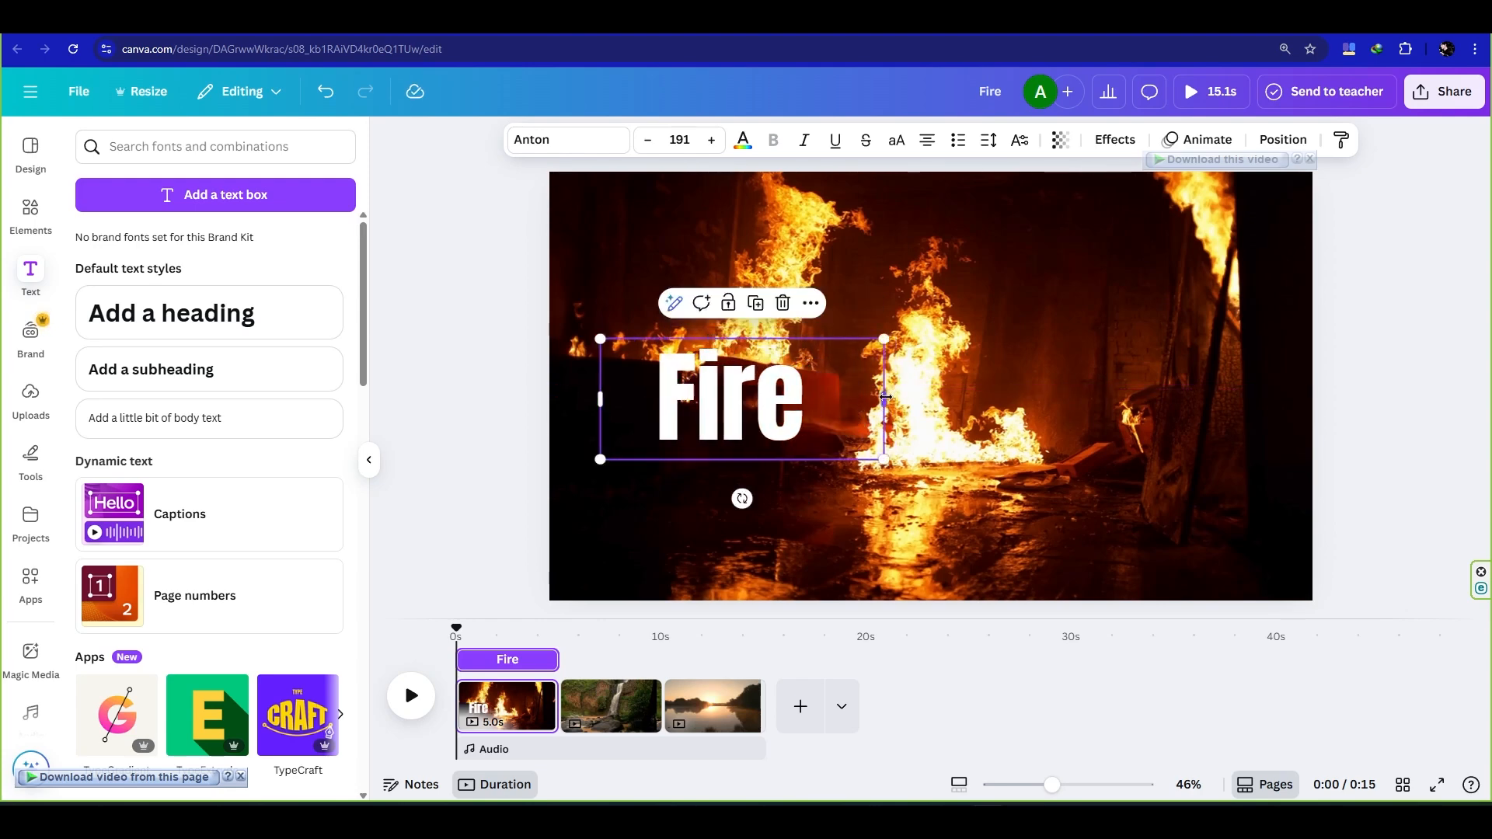
{"action": "left_click_drag", "start_coordinate": [886, 397], "coordinate": [907, 399]}
{"action": "left_click_drag", "start_coordinate": [743, 396], "coordinate": [799, 398]}
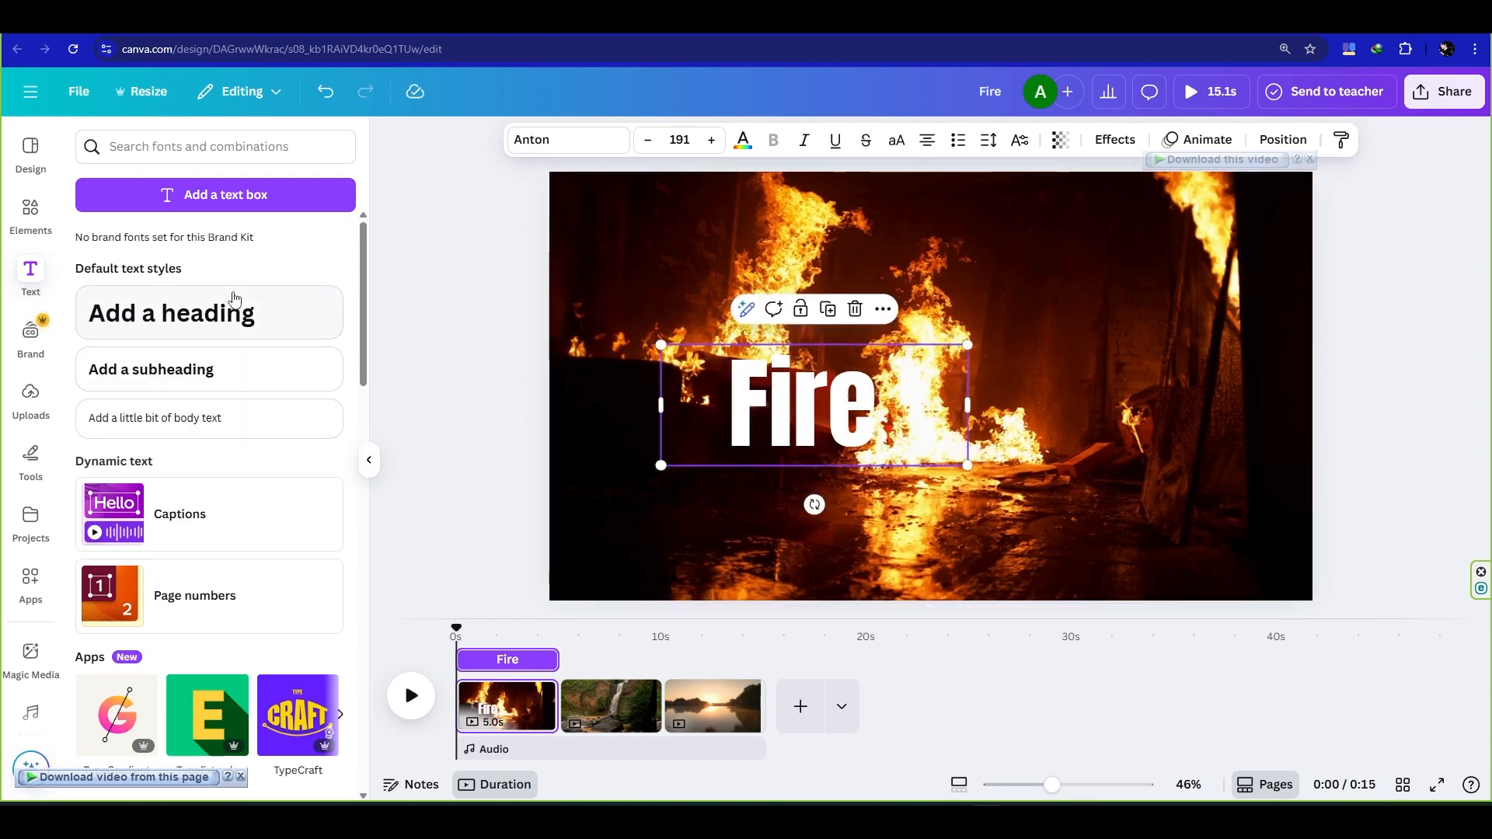
- Duplicate the "Fire" text below the original, change the copy to "Everywhere" and fit it on one line at about size 149
{"action": "left_click", "coordinate": [828, 311]}
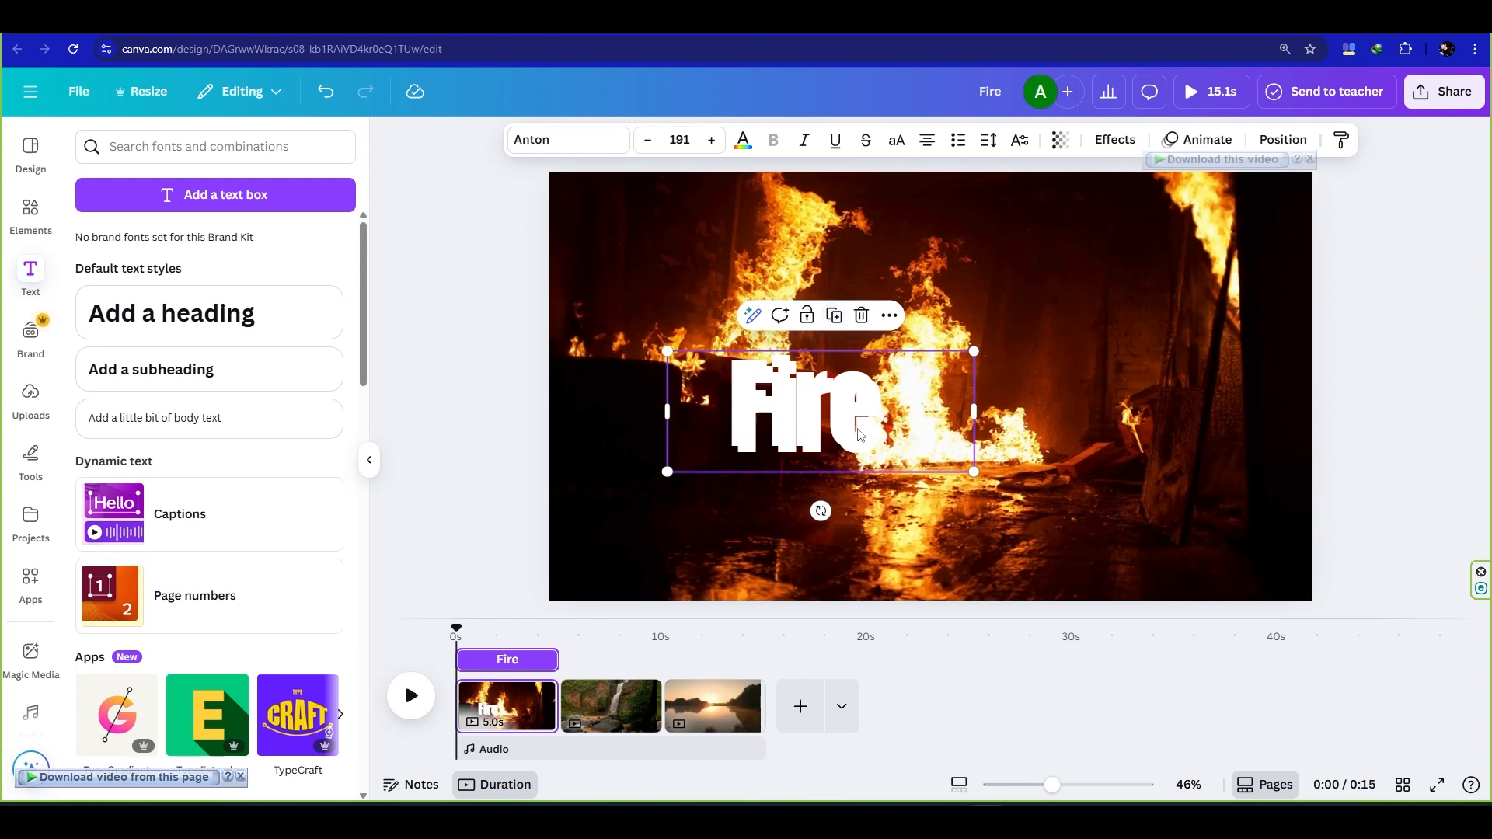
{"action": "left_click_drag", "start_coordinate": [861, 435], "coordinate": [972, 496]}
{"action": "double_click", "coordinate": [971, 491]}
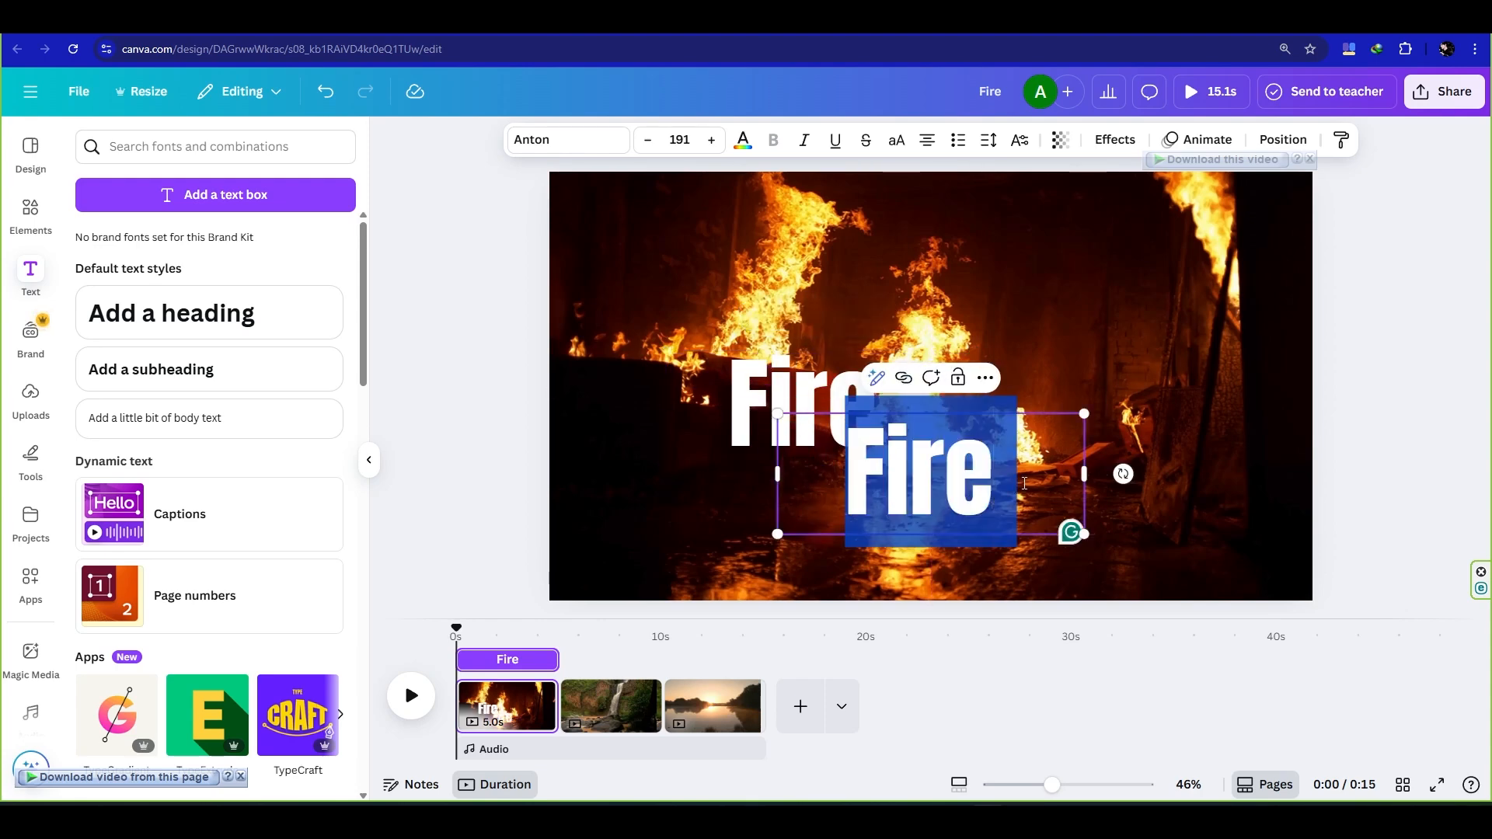
{"action": "type", "text": "Every"}
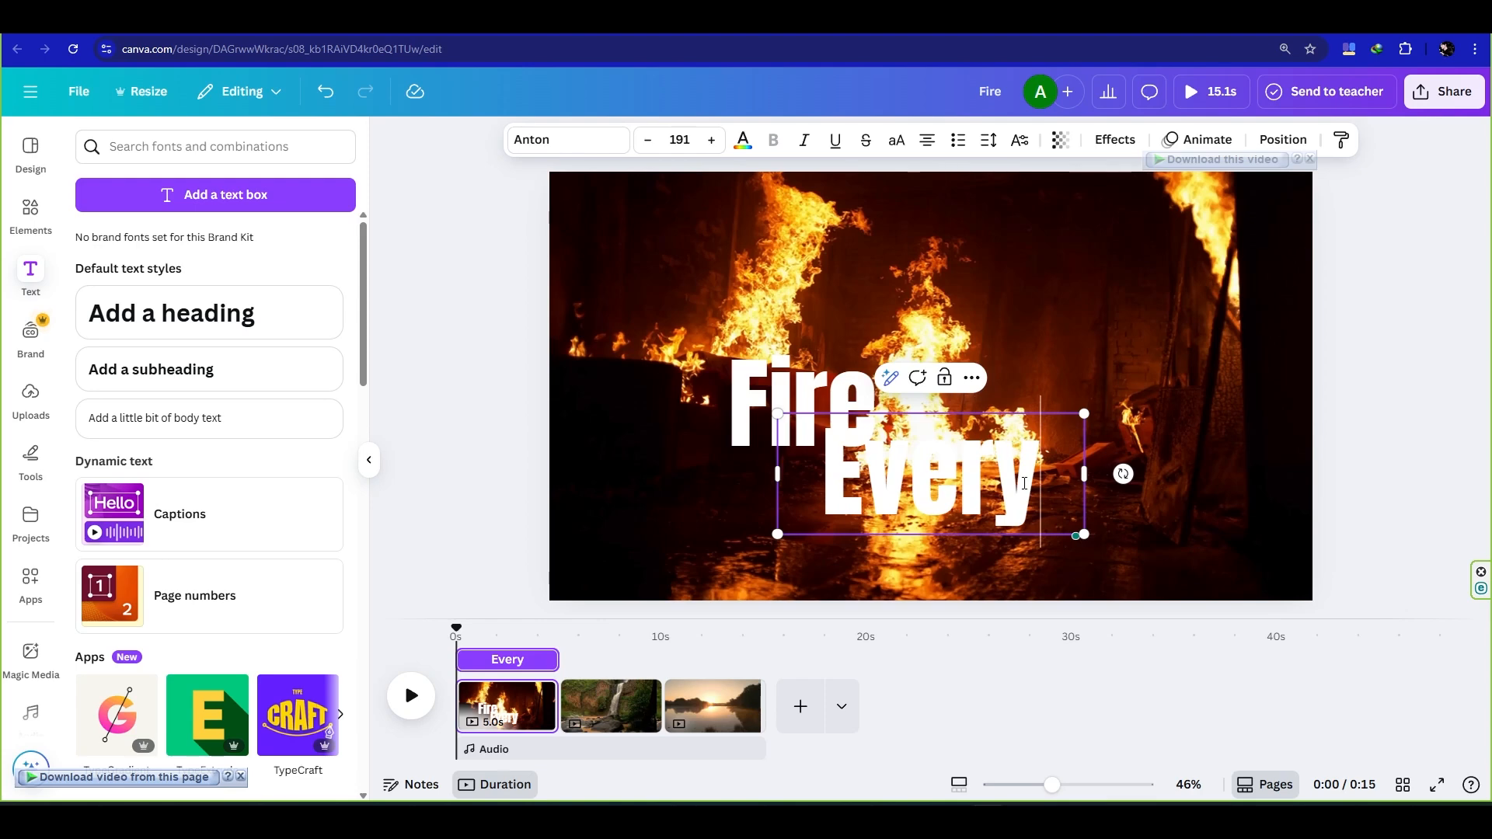
{"action": "type", "text": "wher"}
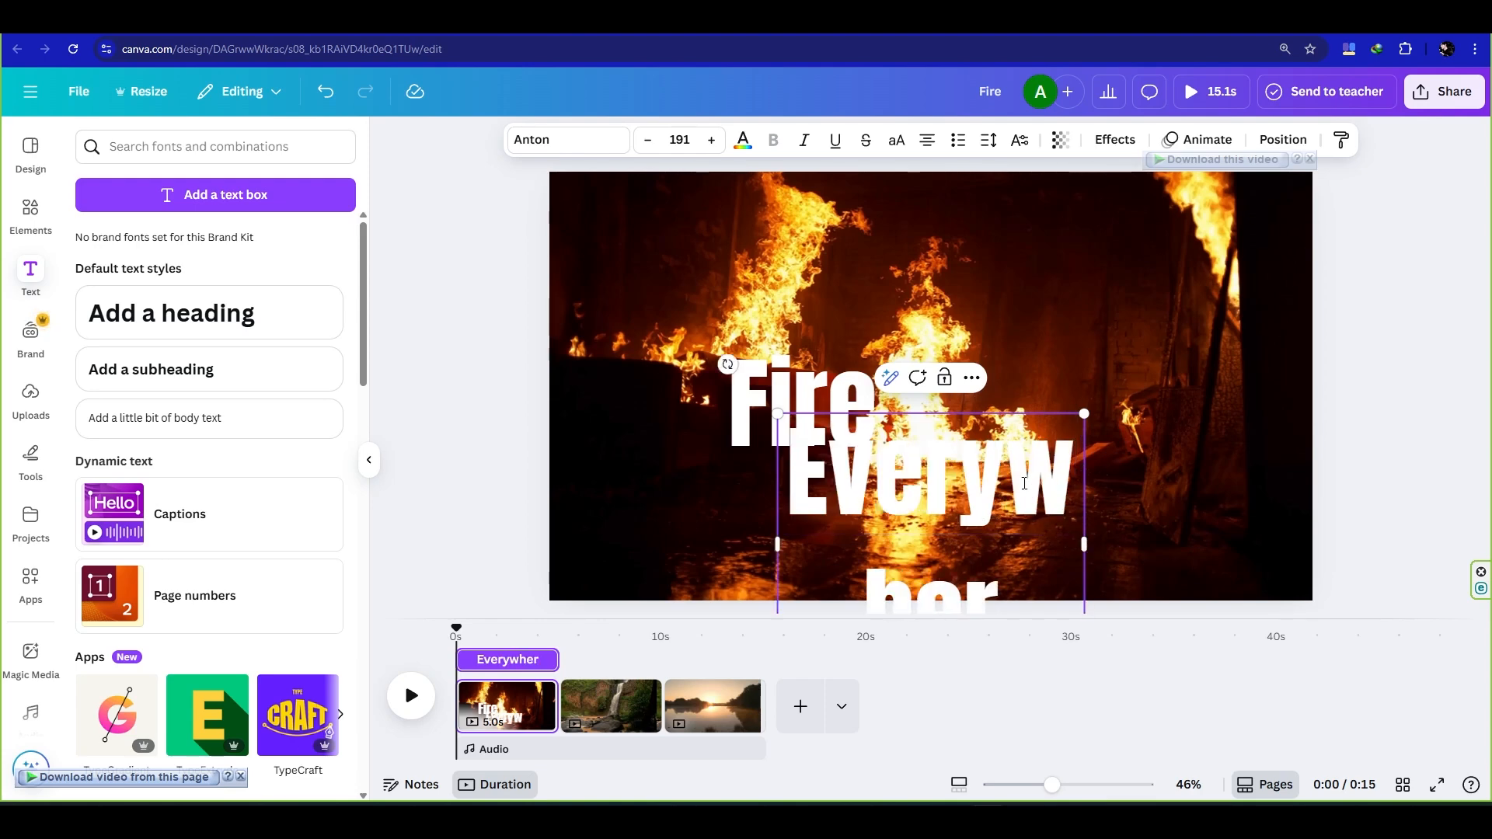
{"action": "type", "text": "e"}
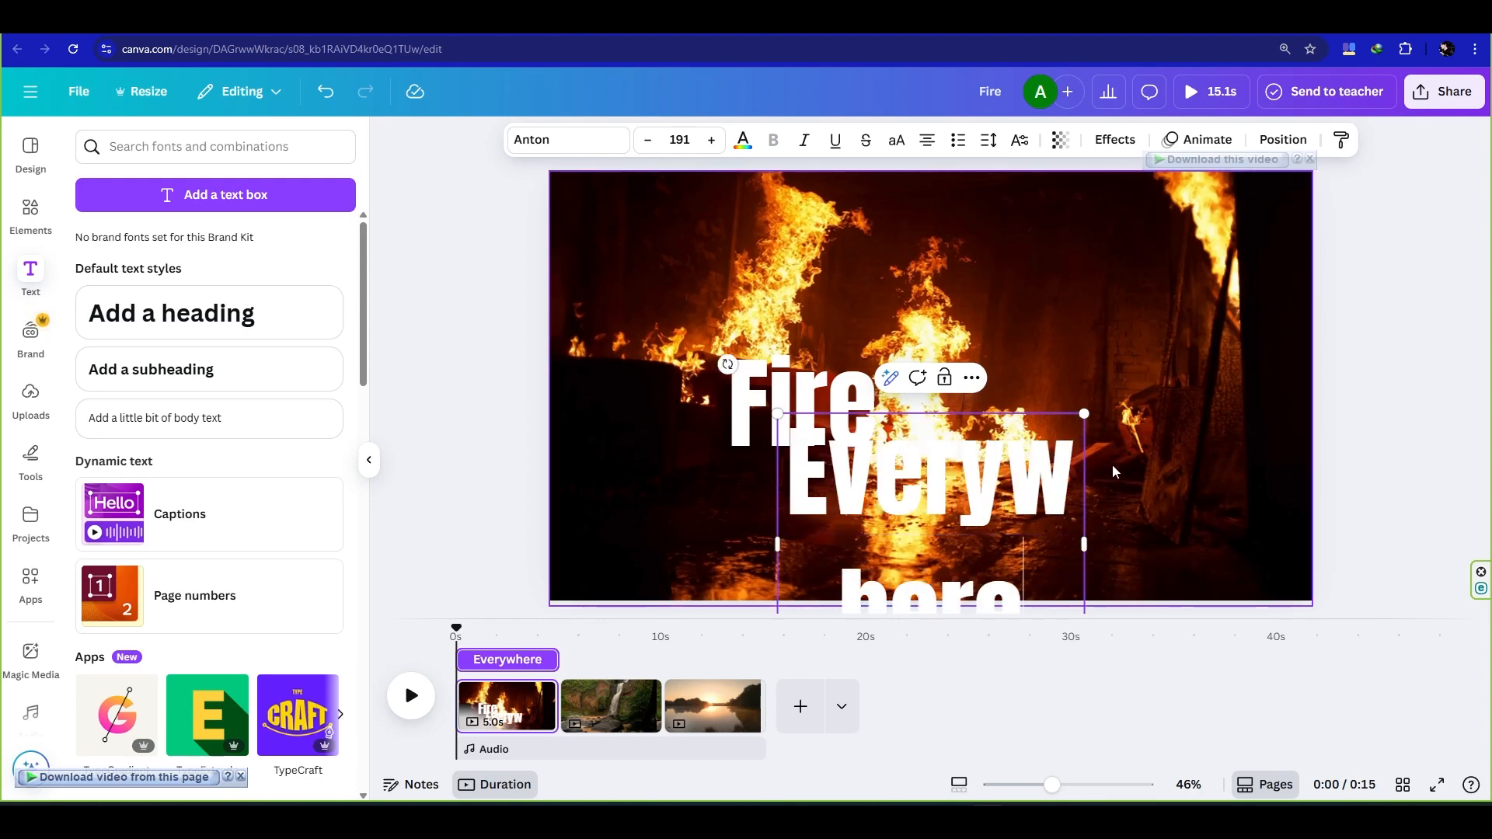
{"action": "left_click_drag", "start_coordinate": [1084, 544], "coordinate": [1287, 537]}
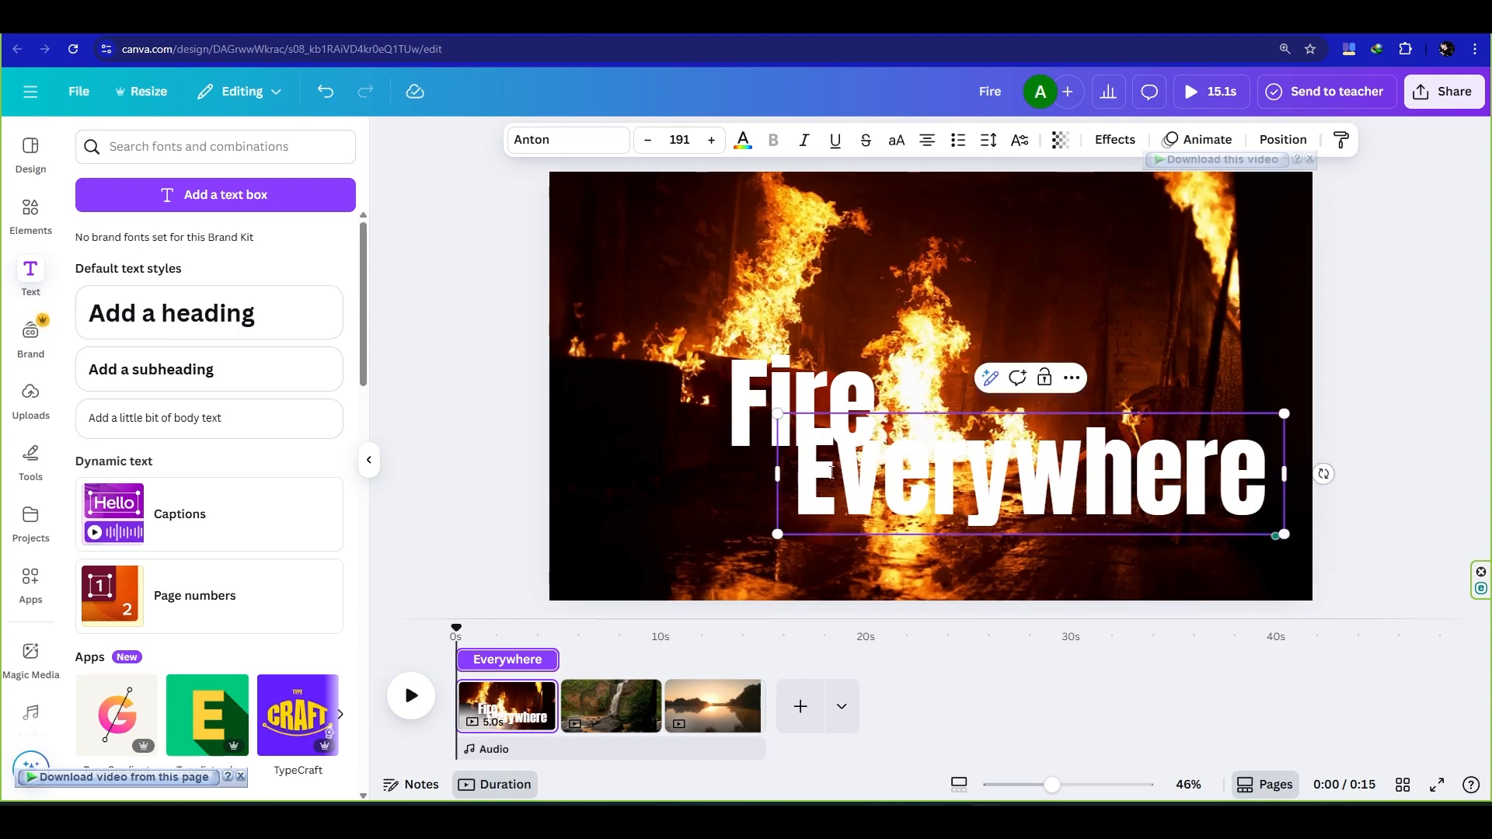
{"action": "left_click_drag", "start_coordinate": [778, 414], "coordinate": [861, 437]}
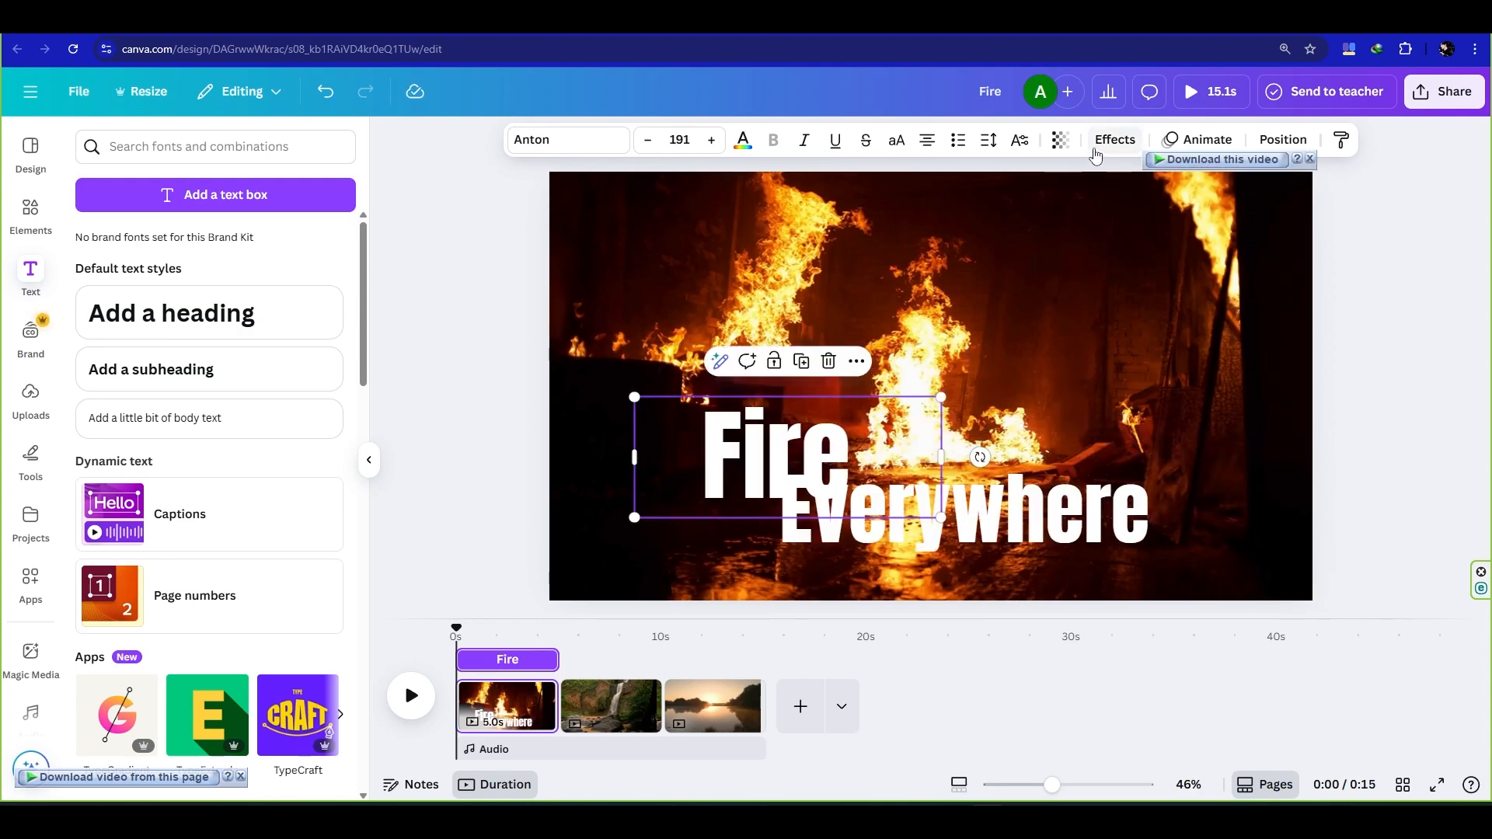
- Apply the Lift effect with intensity 100 to the "Fire" text
{"action": "left_click", "coordinate": [1095, 151]}
{"action": "left_click", "coordinate": [309, 239]}
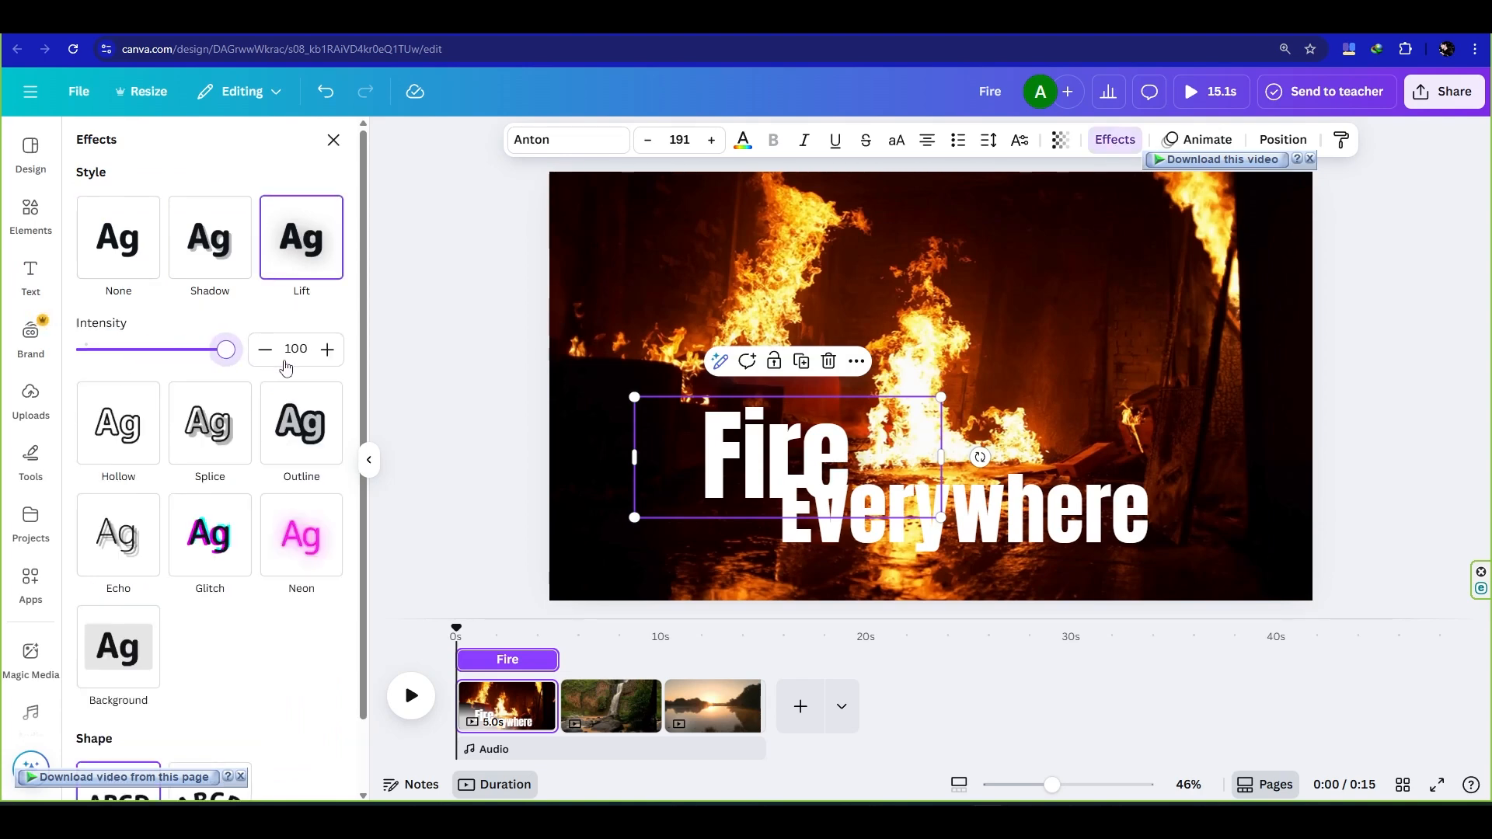
- Move "Fire" up to the page centre and place "Everywhere" below and to its right, slightly overlapping it
{"action": "left_click_drag", "start_coordinate": [738, 438], "coordinate": [858, 389]}
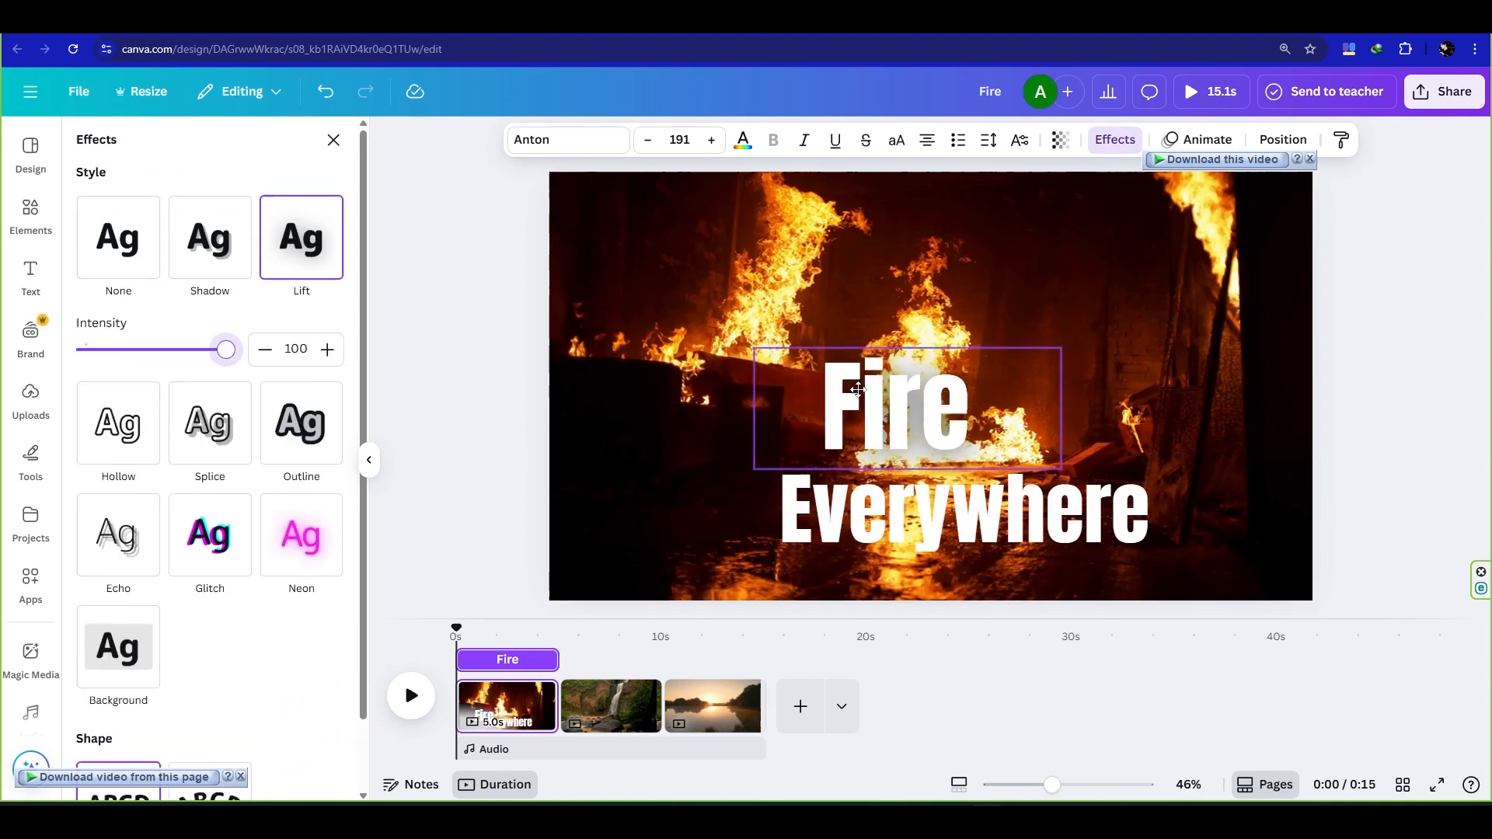
{"action": "left_click", "coordinate": [930, 474]}
{"action": "left_click_drag", "start_coordinate": [859, 519], "coordinate": [961, 467]}
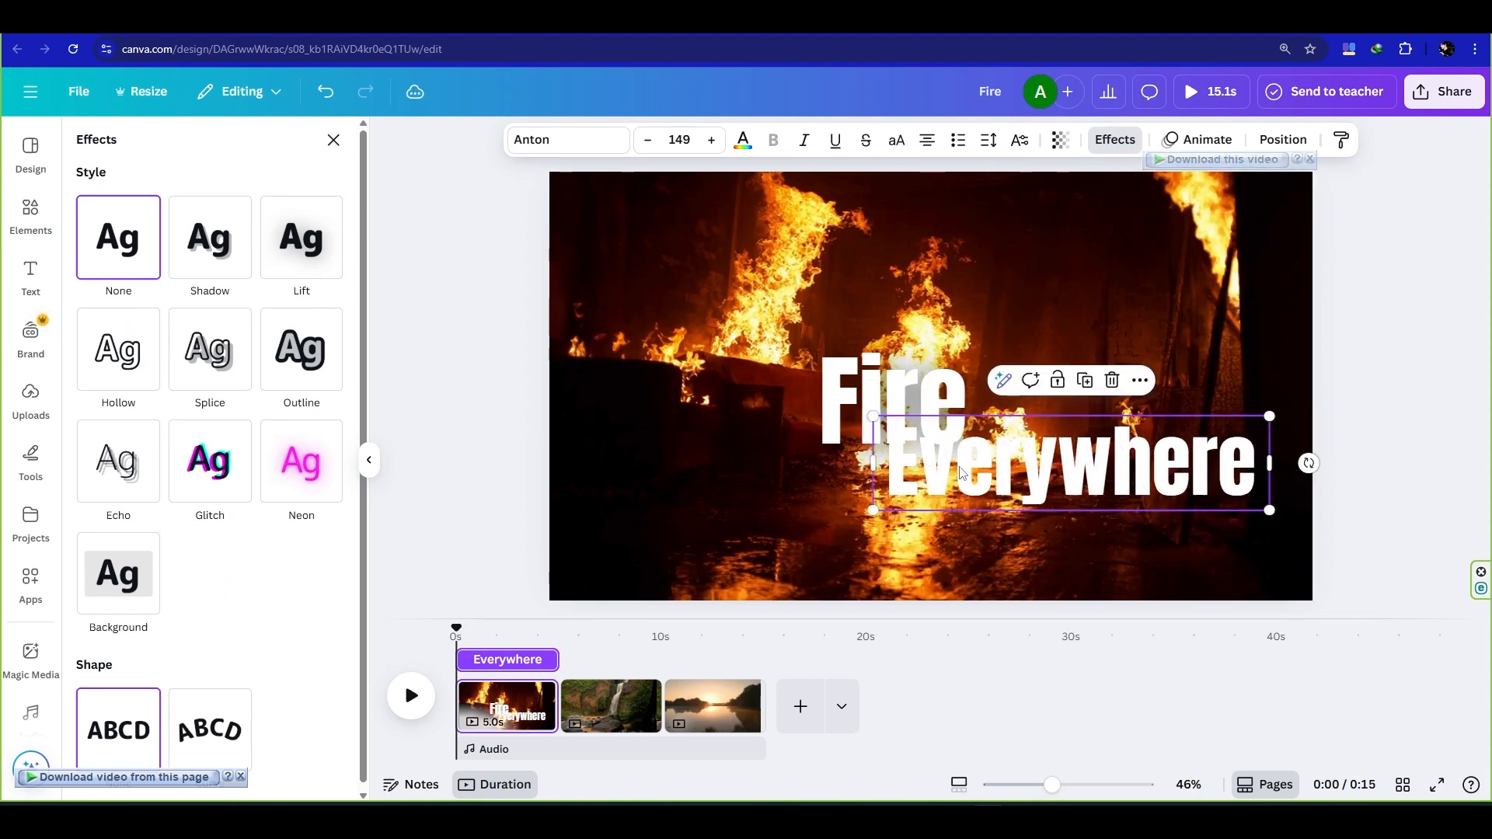
- Enlarge "Fire" to about size 219 and re-centre it on the page, then shift "Everywhere" slightly to the right
{"action": "left_click", "coordinate": [847, 381]}
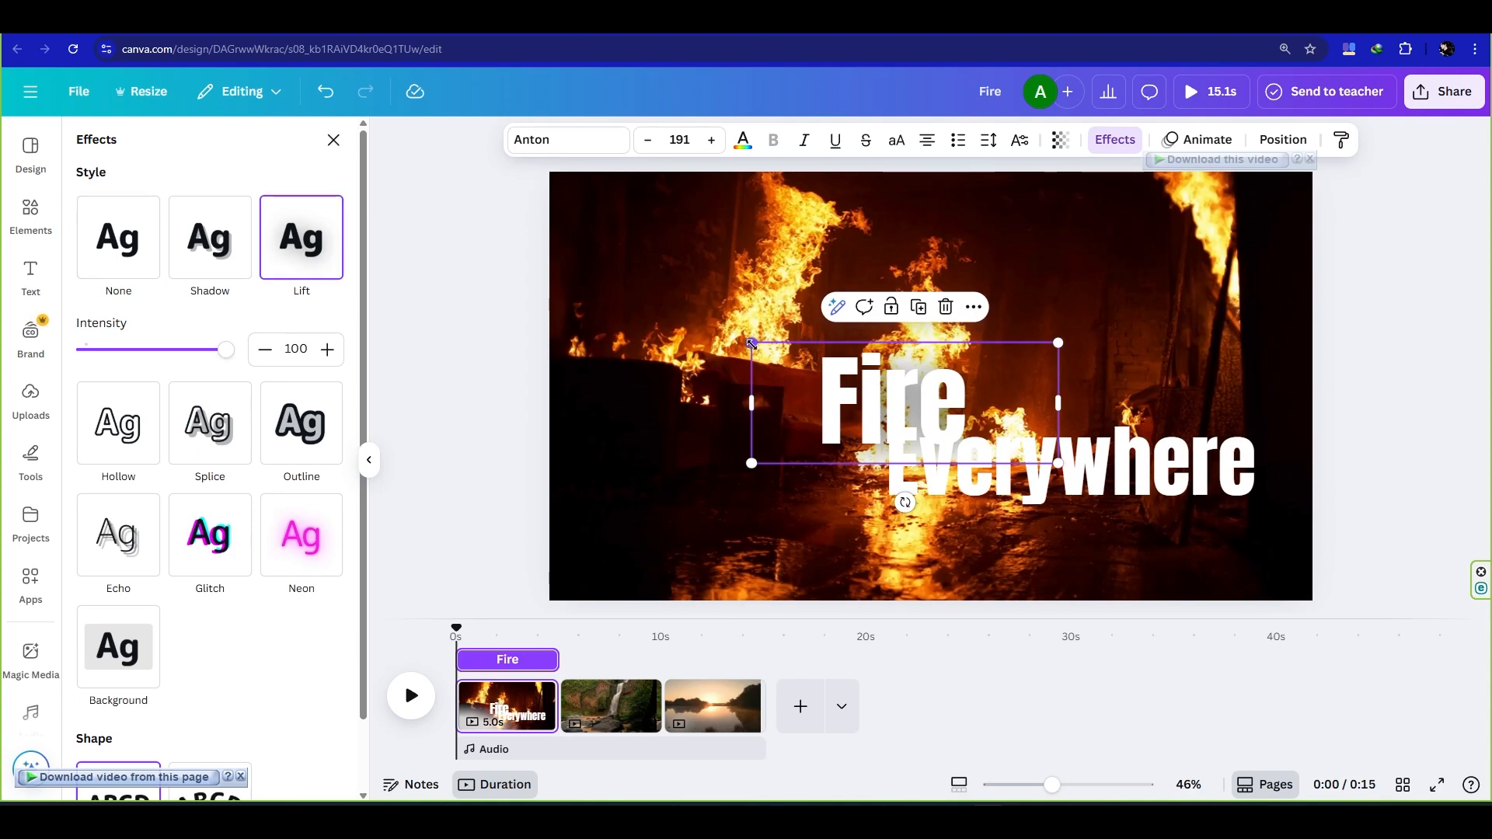
{"action": "left_click_drag", "start_coordinate": [752, 344], "coordinate": [706, 323]}
{"action": "left_click_drag", "start_coordinate": [876, 399], "coordinate": [924, 399]}
{"action": "left_click", "coordinate": [1085, 490]}
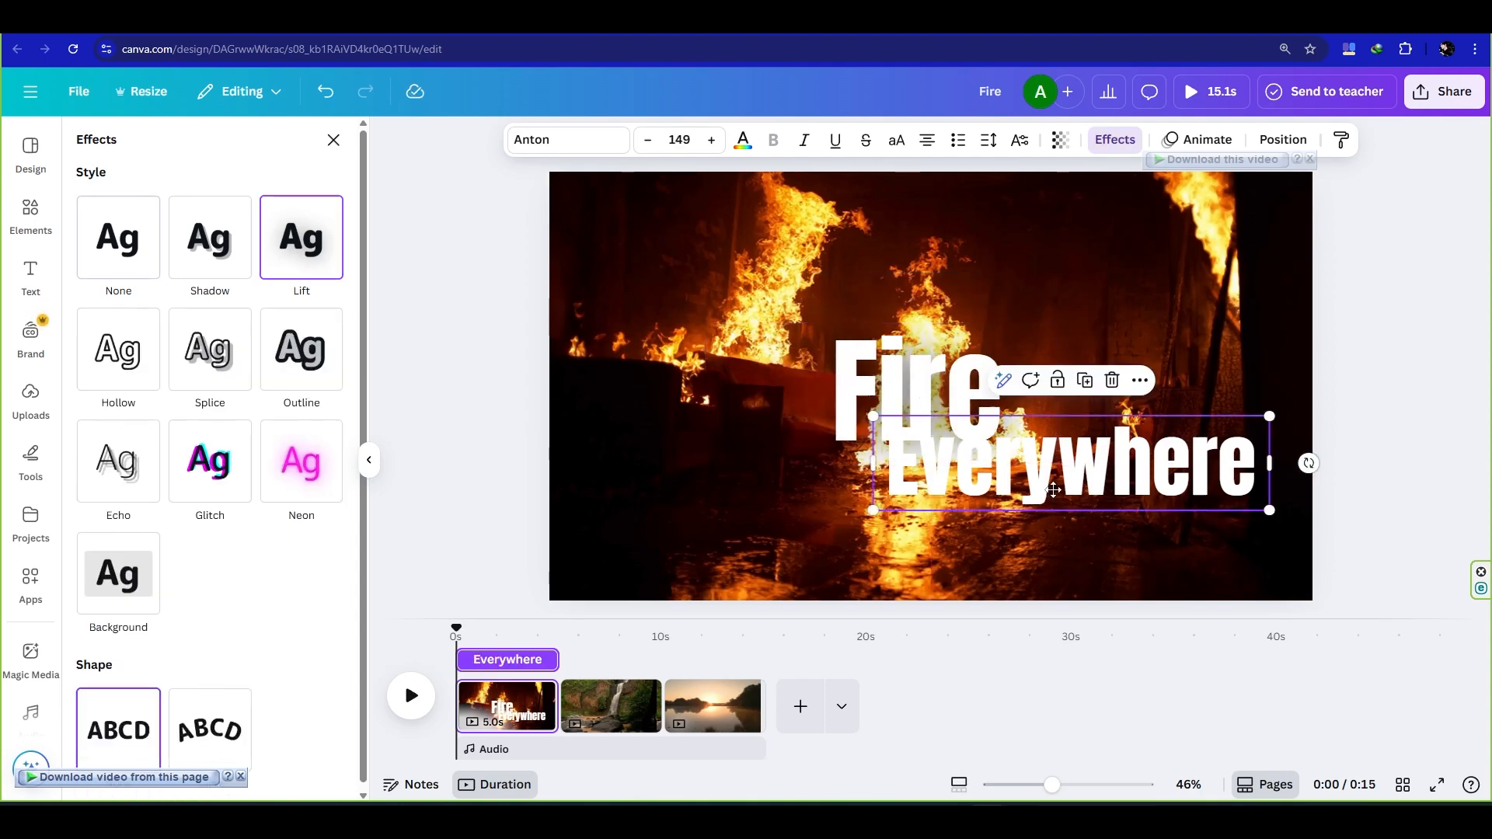
{"action": "mouse_move", "coordinate": [1046, 487]}
{"action": "left_mouse_down"}
{"action": "mouse_move", "coordinate": [1055, 480]}
{"action": "mouse_move", "coordinate": [1023, 487]}
{"action": "mouse_move", "coordinate": [1074, 486]}
{"action": "left_mouse_up"}
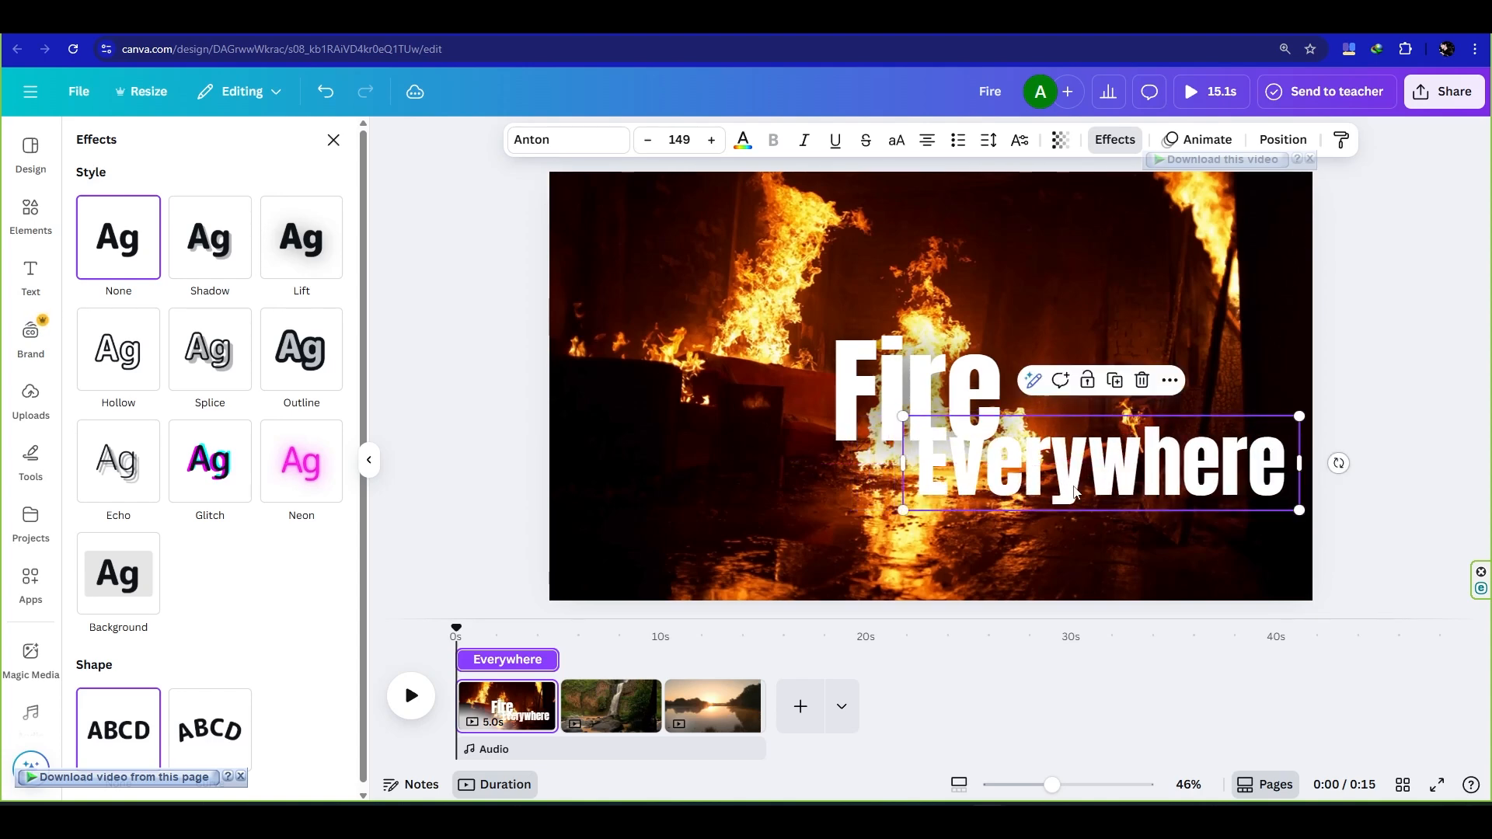
{"action": "left_click", "coordinate": [774, 550]}
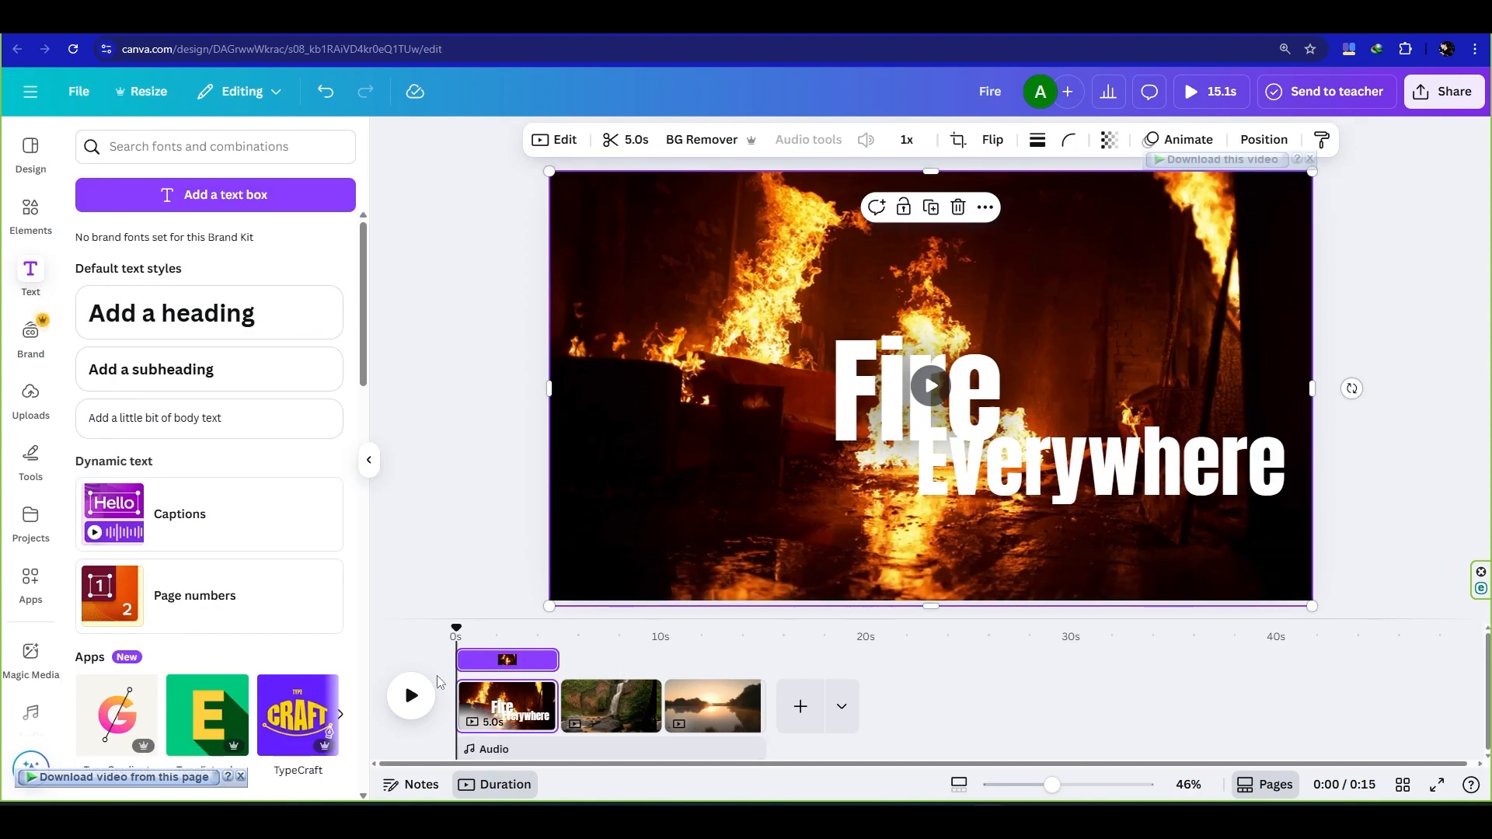
- Trim the starts of "Golden" and "Hour" on the timeline to about 1 s and 1.5 s after the sunset clip begins
{"action": "left_click_drag", "start_coordinate": [457, 631], "coordinate": [675, 657]}
{"action": "left_click", "coordinate": [859, 454]}
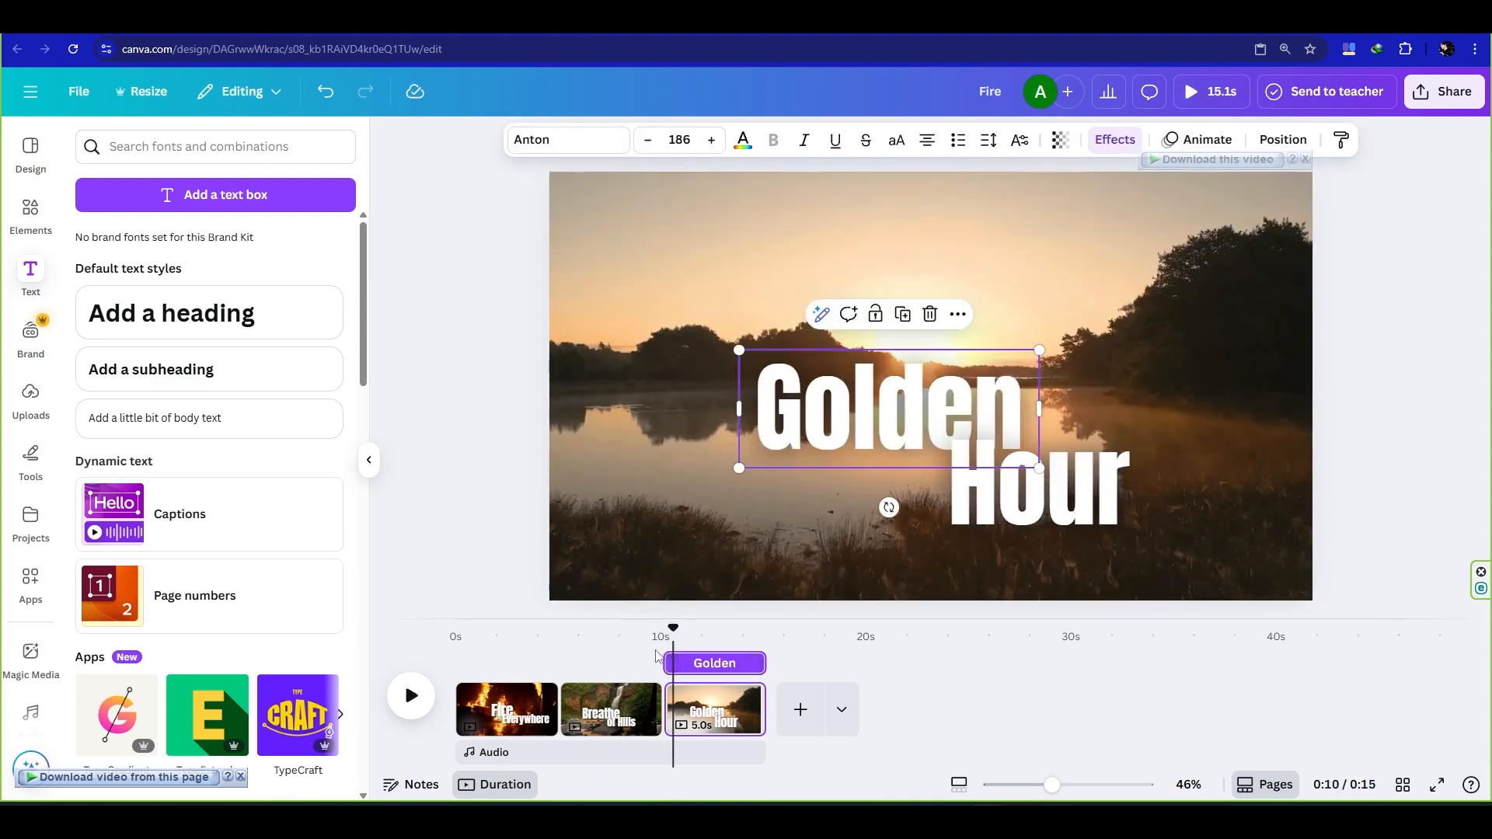
{"action": "left_click_drag", "start_coordinate": [668, 661], "coordinate": [609, 647]}
{"action": "left_click", "coordinate": [1009, 511]}
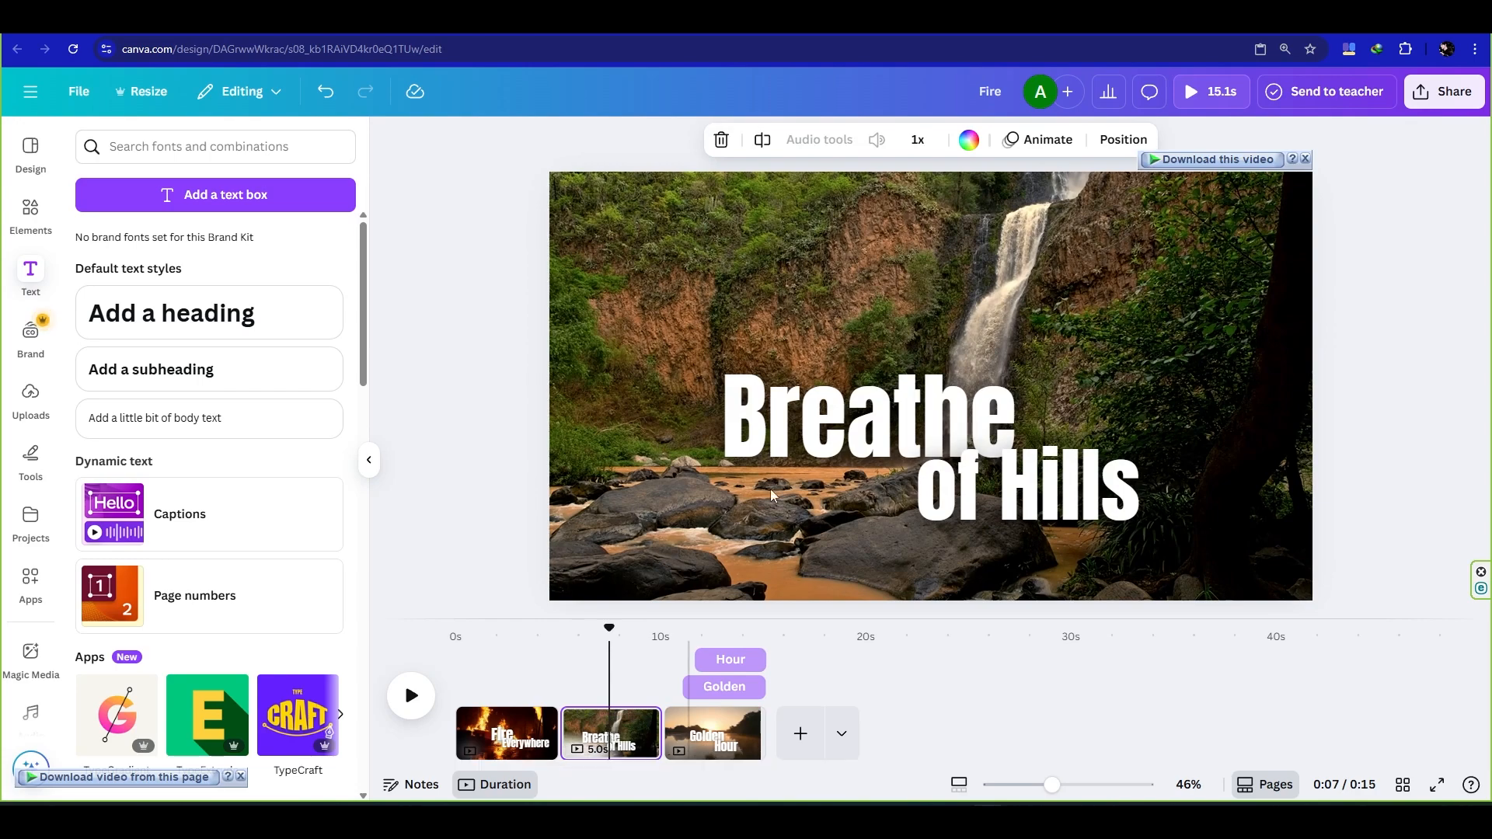
- Trim the starts of "Breathe" and "of Hills" on the timeline to about 1 s and 1.5 s after the waterfall clip begins
{"action": "left_click", "coordinate": [846, 420]}
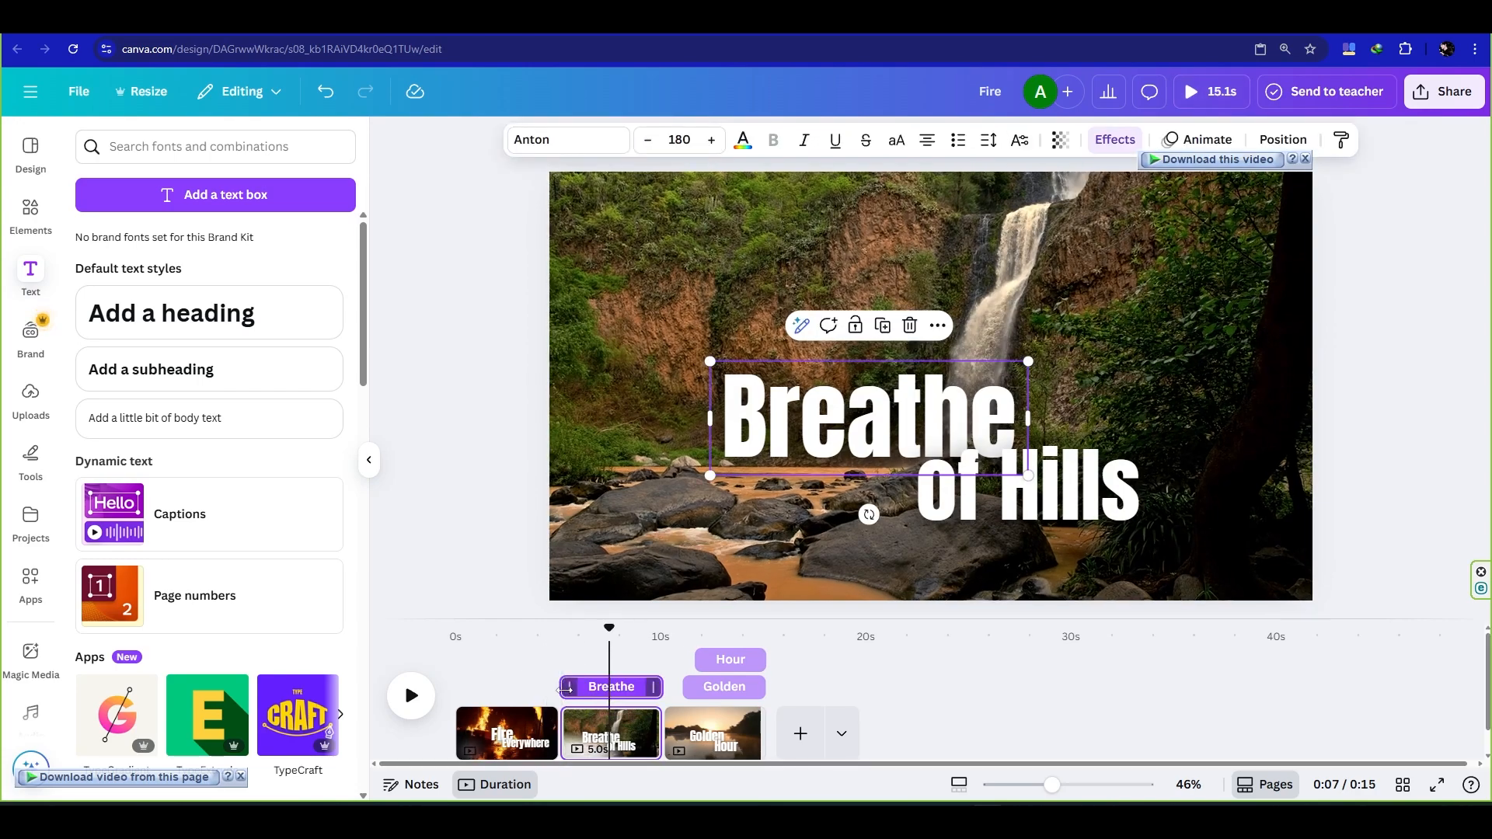
{"action": "left_click_drag", "start_coordinate": [565, 689], "coordinate": [584, 690]}
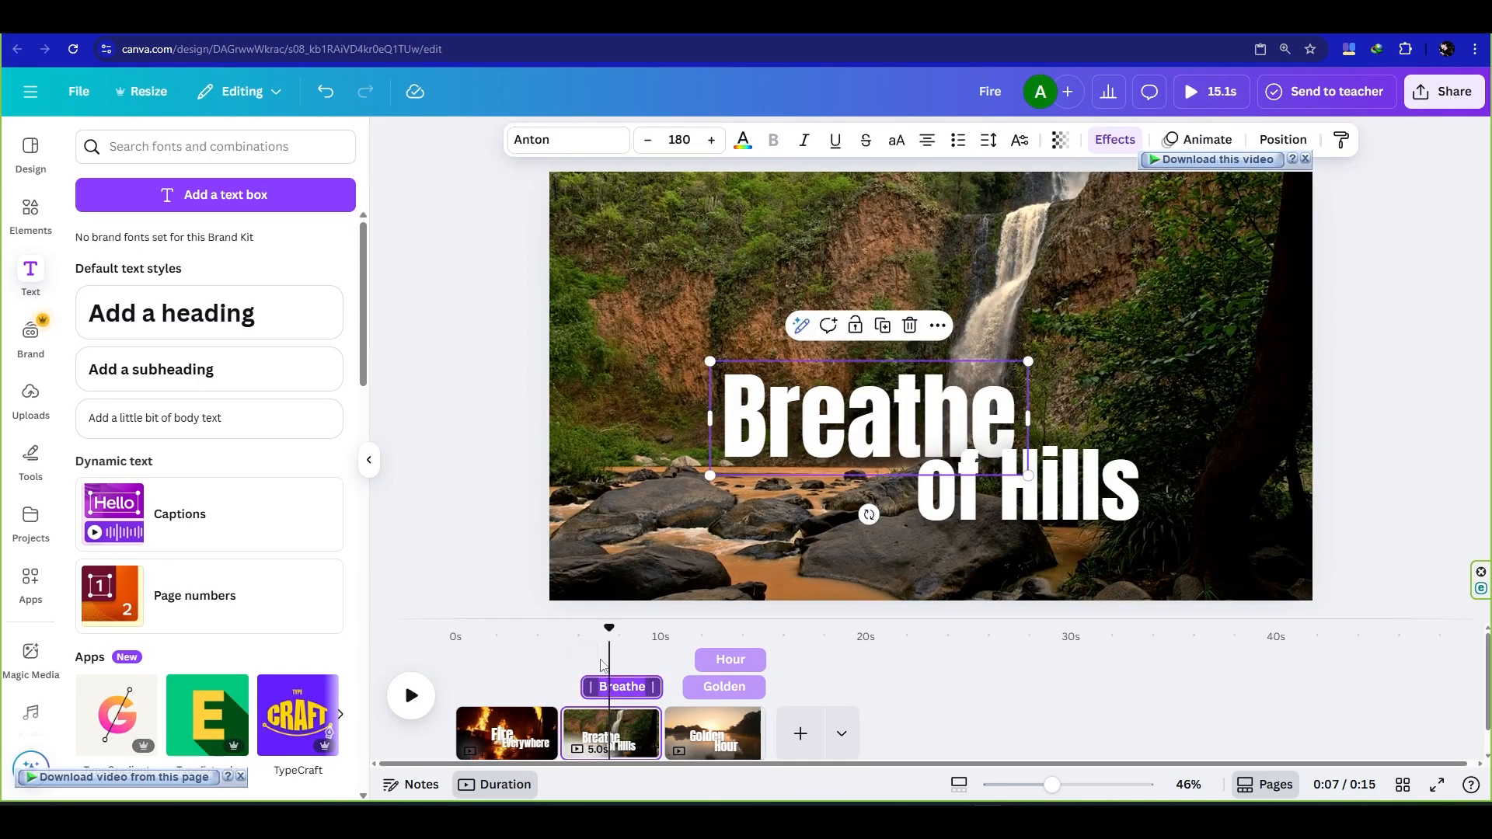
{"action": "left_click", "coordinate": [1025, 495]}
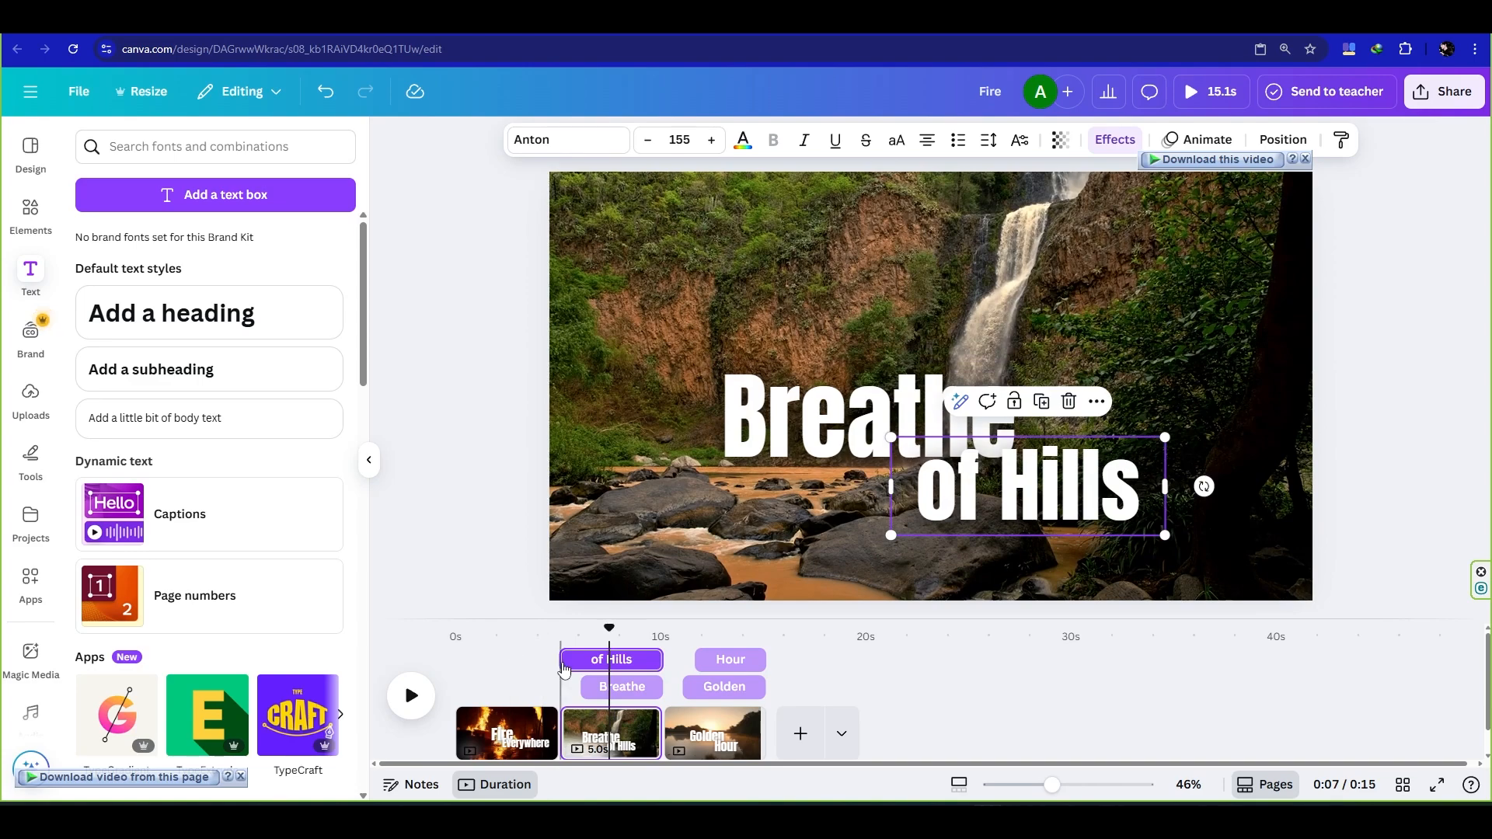
{"action": "mouse_move", "coordinate": [568, 661]}
{"action": "left_mouse_down"}
{"action": "mouse_move", "coordinate": [598, 661]}
{"action": "mouse_move", "coordinate": [557, 637]}
{"action": "mouse_move", "coordinate": [480, 648]}
{"action": "mouse_move", "coordinate": [562, 657]}
{"action": "mouse_move", "coordinate": [490, 659]}
{"action": "mouse_move", "coordinate": [552, 664]}
{"action": "mouse_move", "coordinate": [539, 667]}
{"action": "left_mouse_up"}
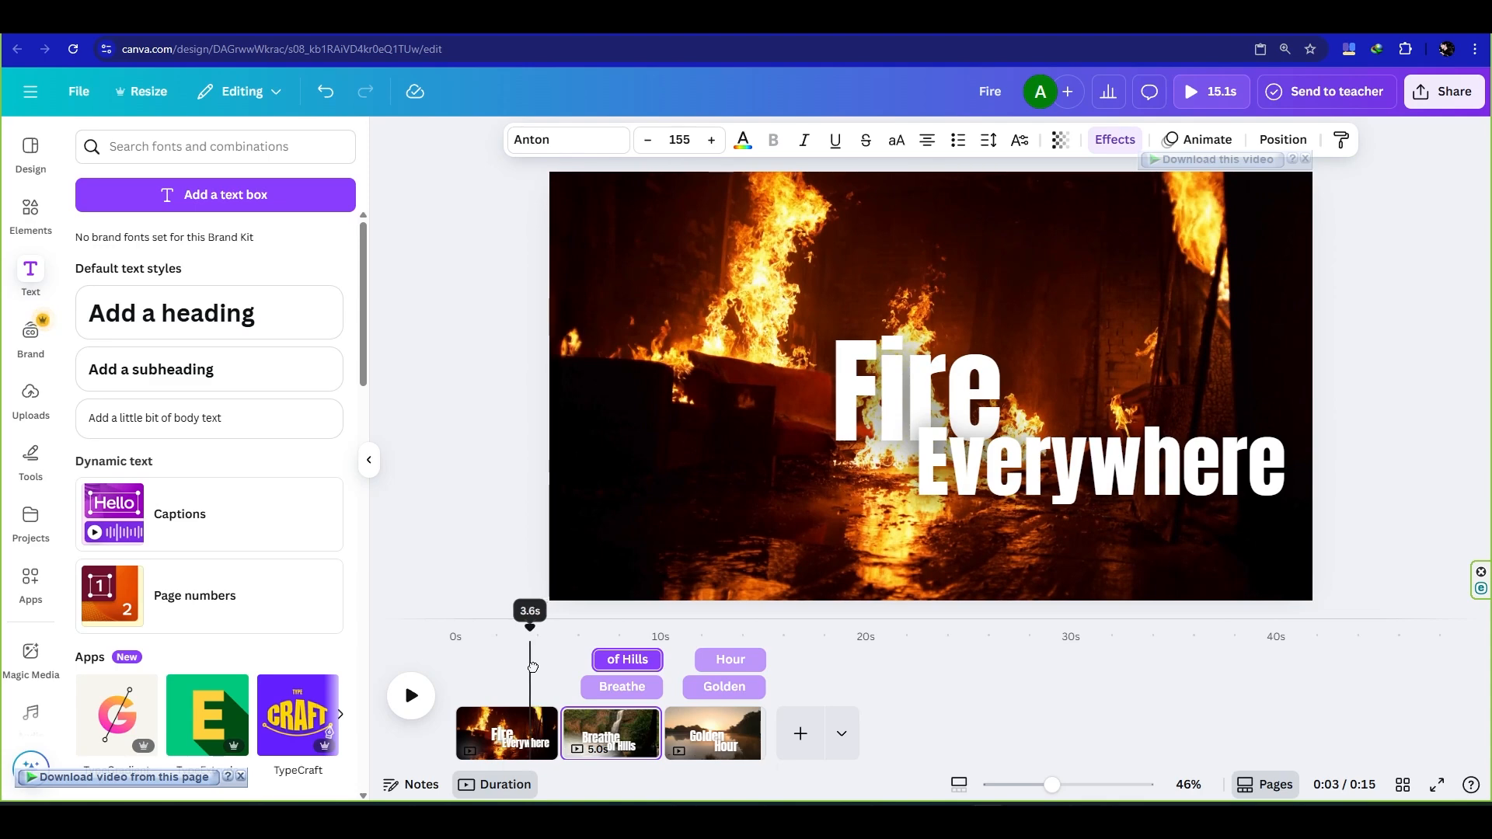
- Apply the Shift animation to "Fire" with Character writing style, rightward direction and a slightly reduced speed
{"action": "left_click", "coordinate": [526, 732]}
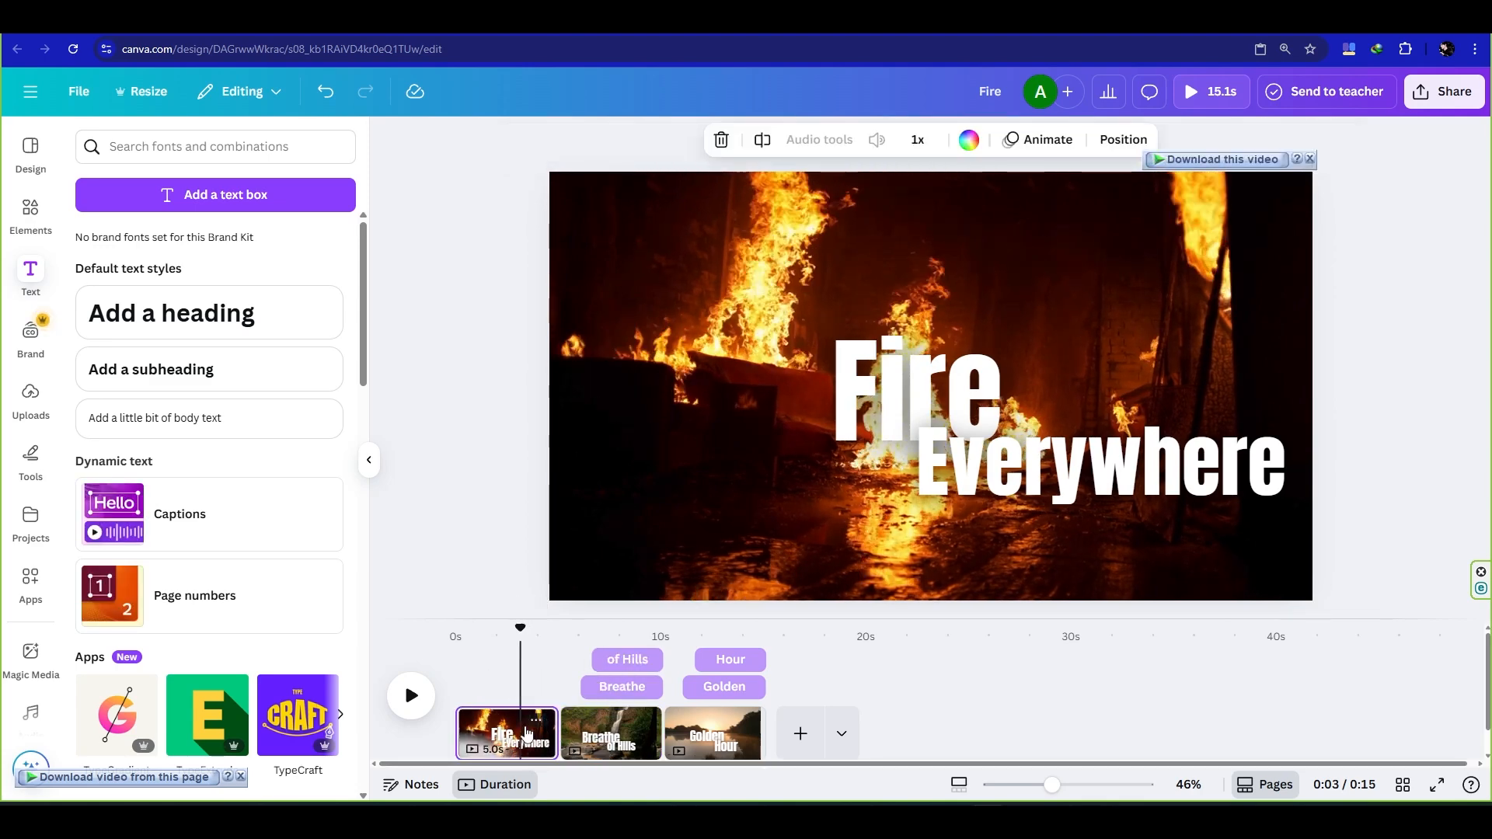
{"action": "left_click", "coordinate": [962, 405]}
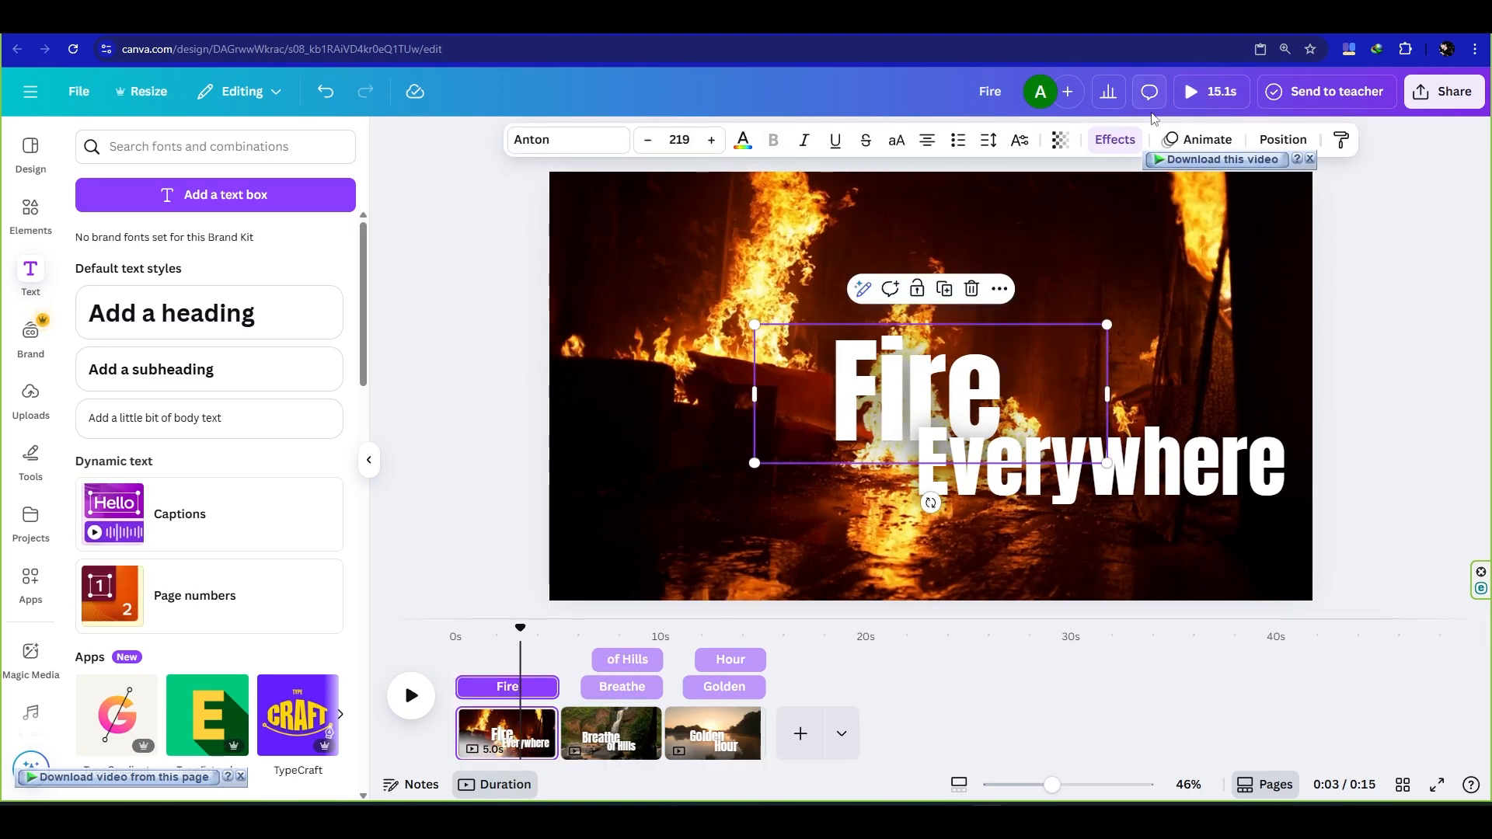
{"action": "left_click", "coordinate": [1195, 141]}
{"action": "left_click", "coordinate": [302, 456]}
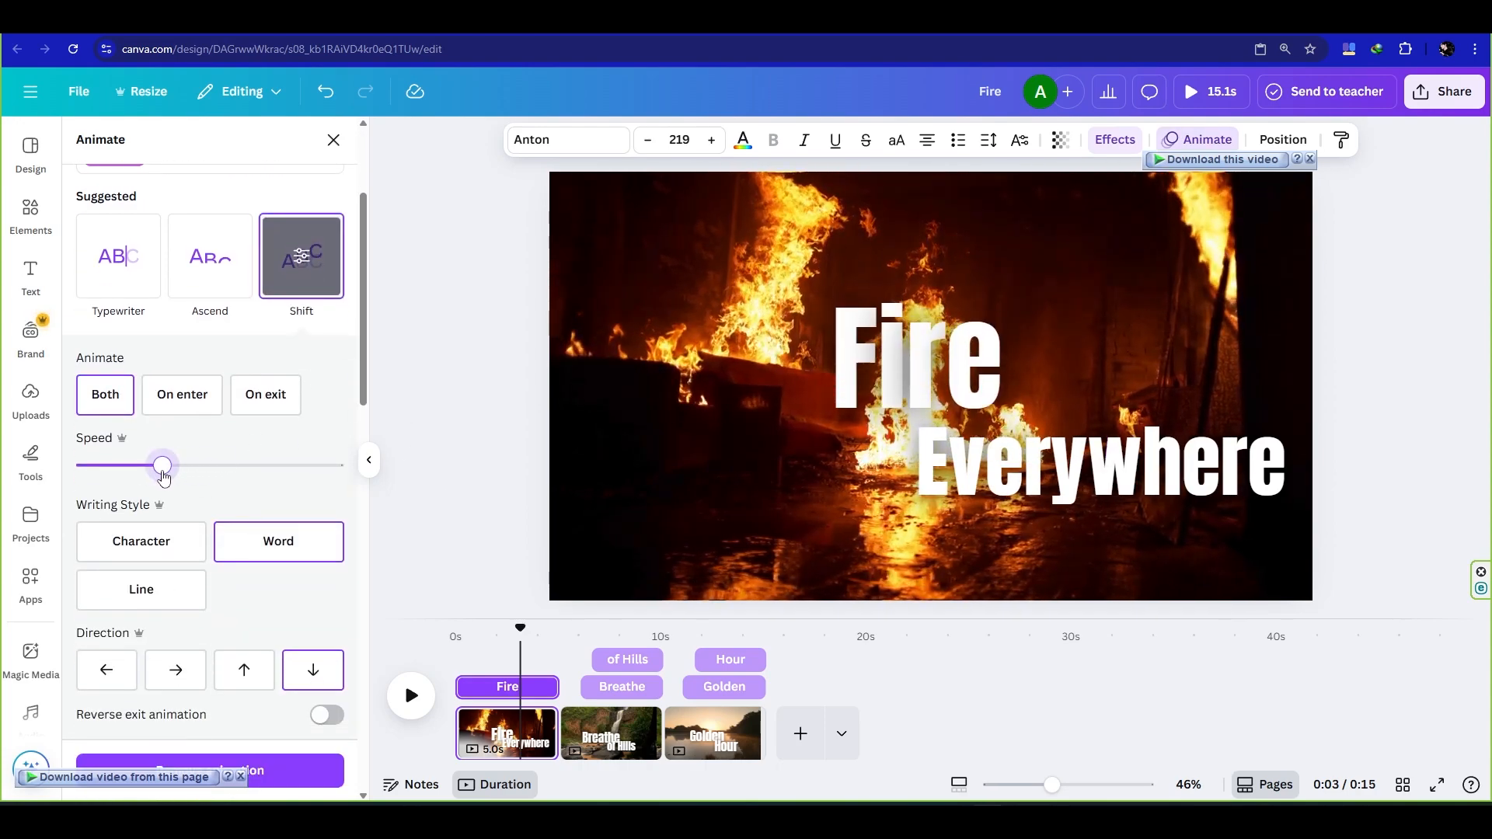
{"action": "scroll", "coordinate": [169, 480], "scroll_direction": "down", "scroll_amount": 2}
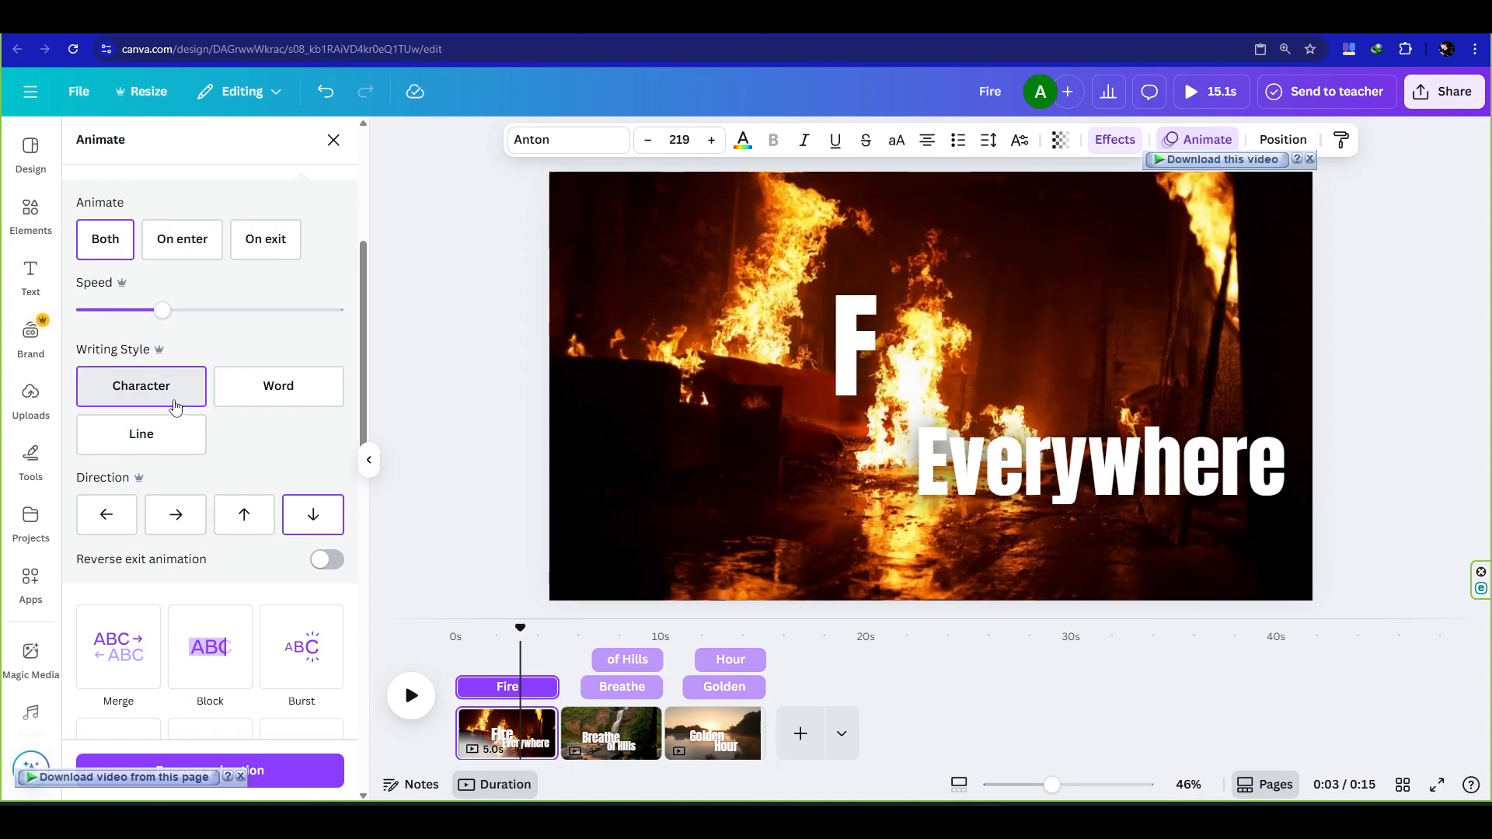
{"action": "left_click", "coordinate": [172, 515]}
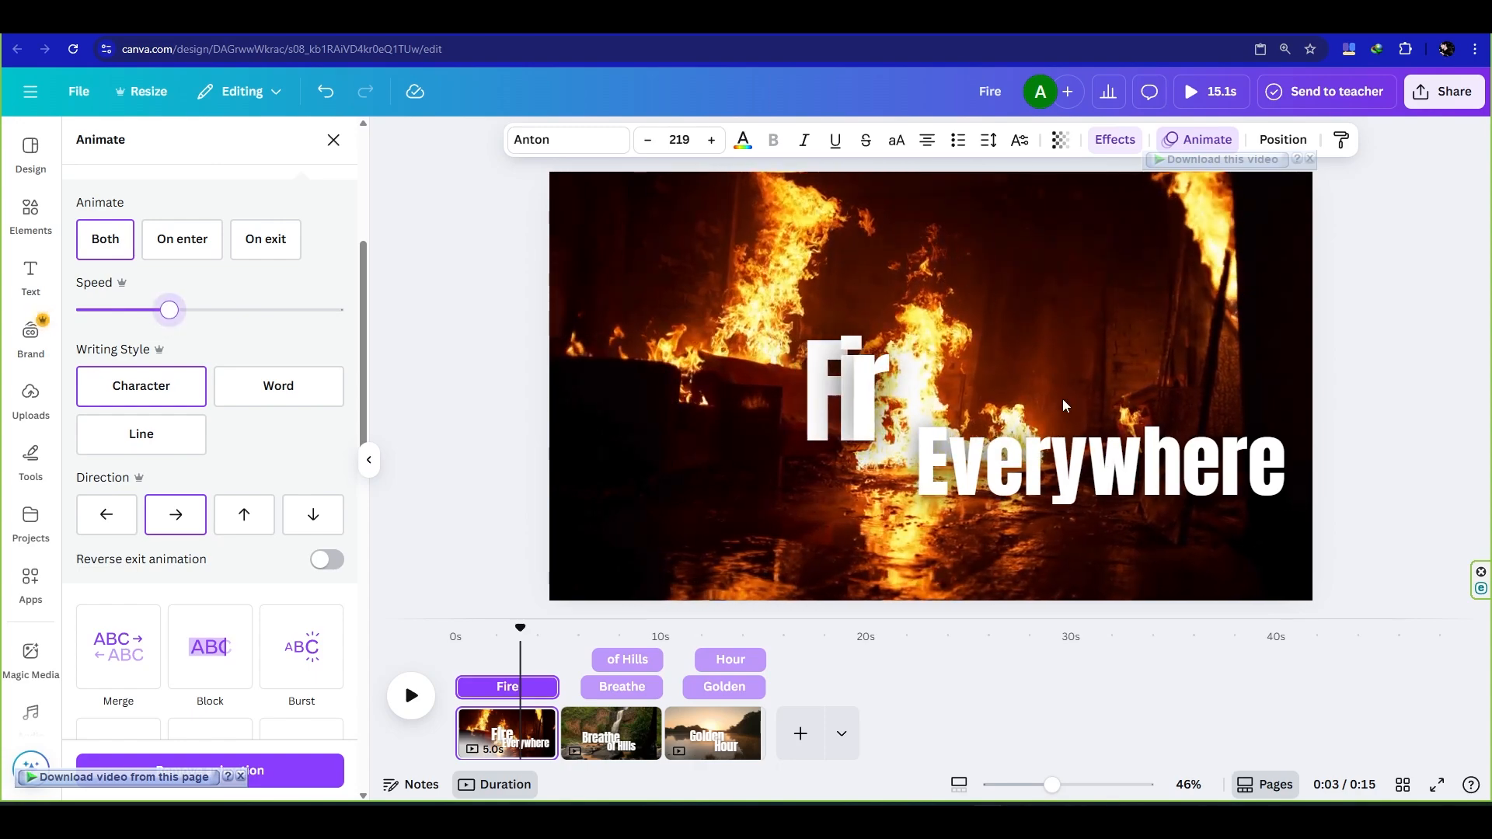
- Apply the Shift animation to "Everywhere" with leftward direction, Character writing style and the speed close to maximum
{"action": "left_click", "coordinate": [1057, 476]}
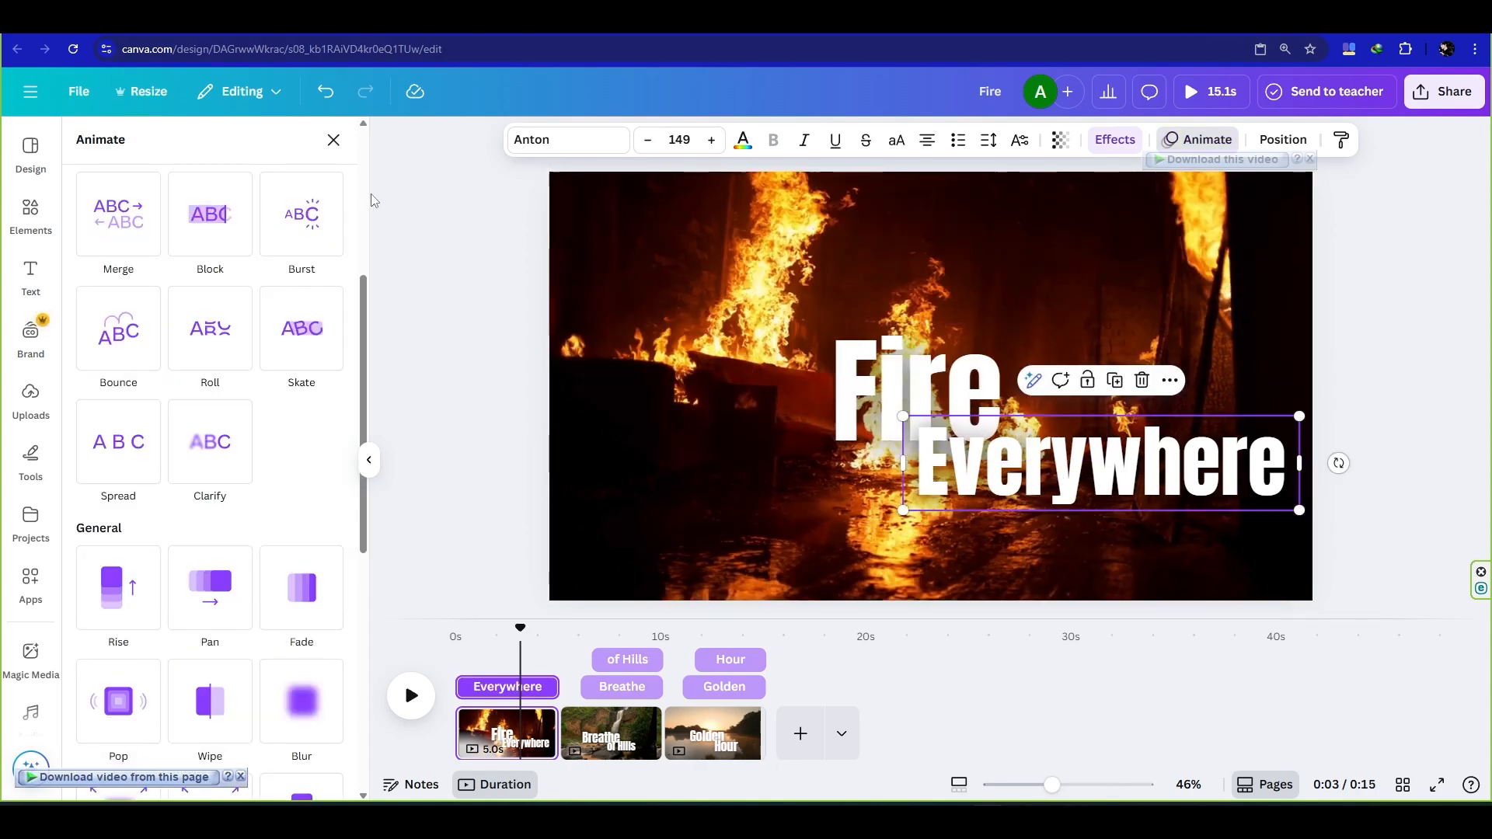
{"action": "left_click", "coordinate": [300, 463]}
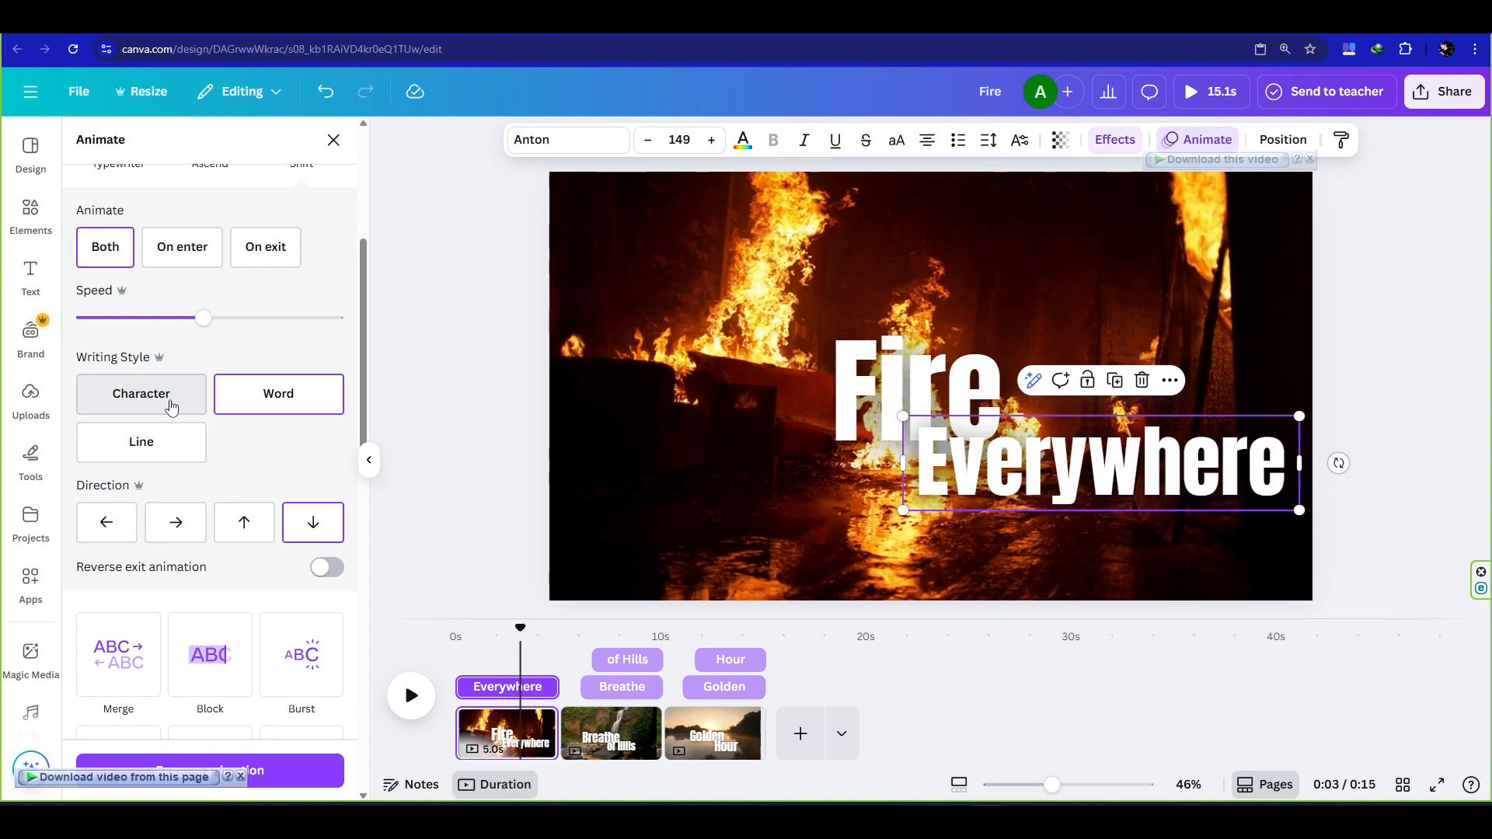
{"action": "left_click", "coordinate": [107, 522]}
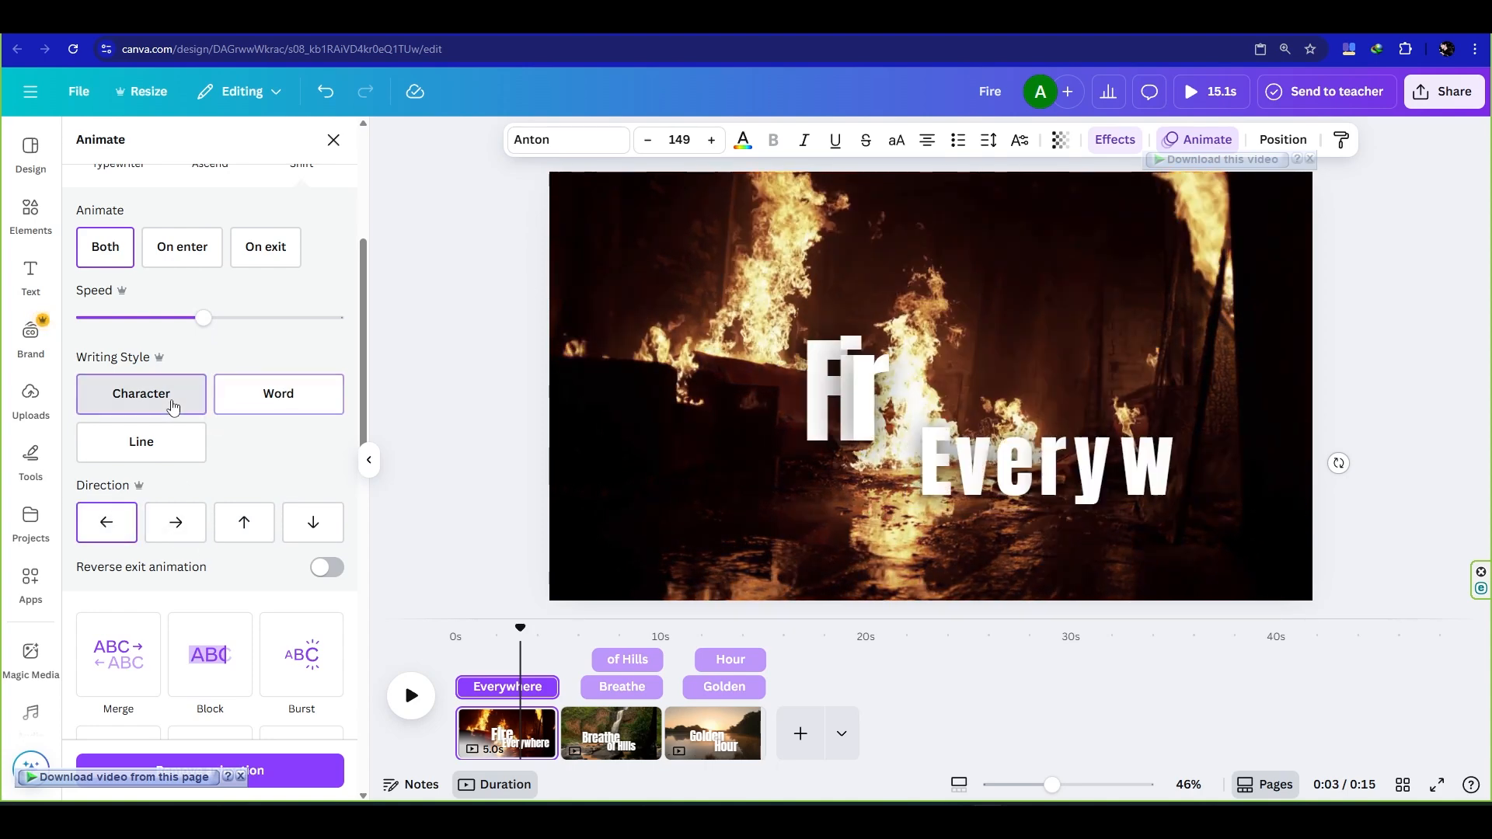
{"action": "left_click", "coordinate": [172, 407]}
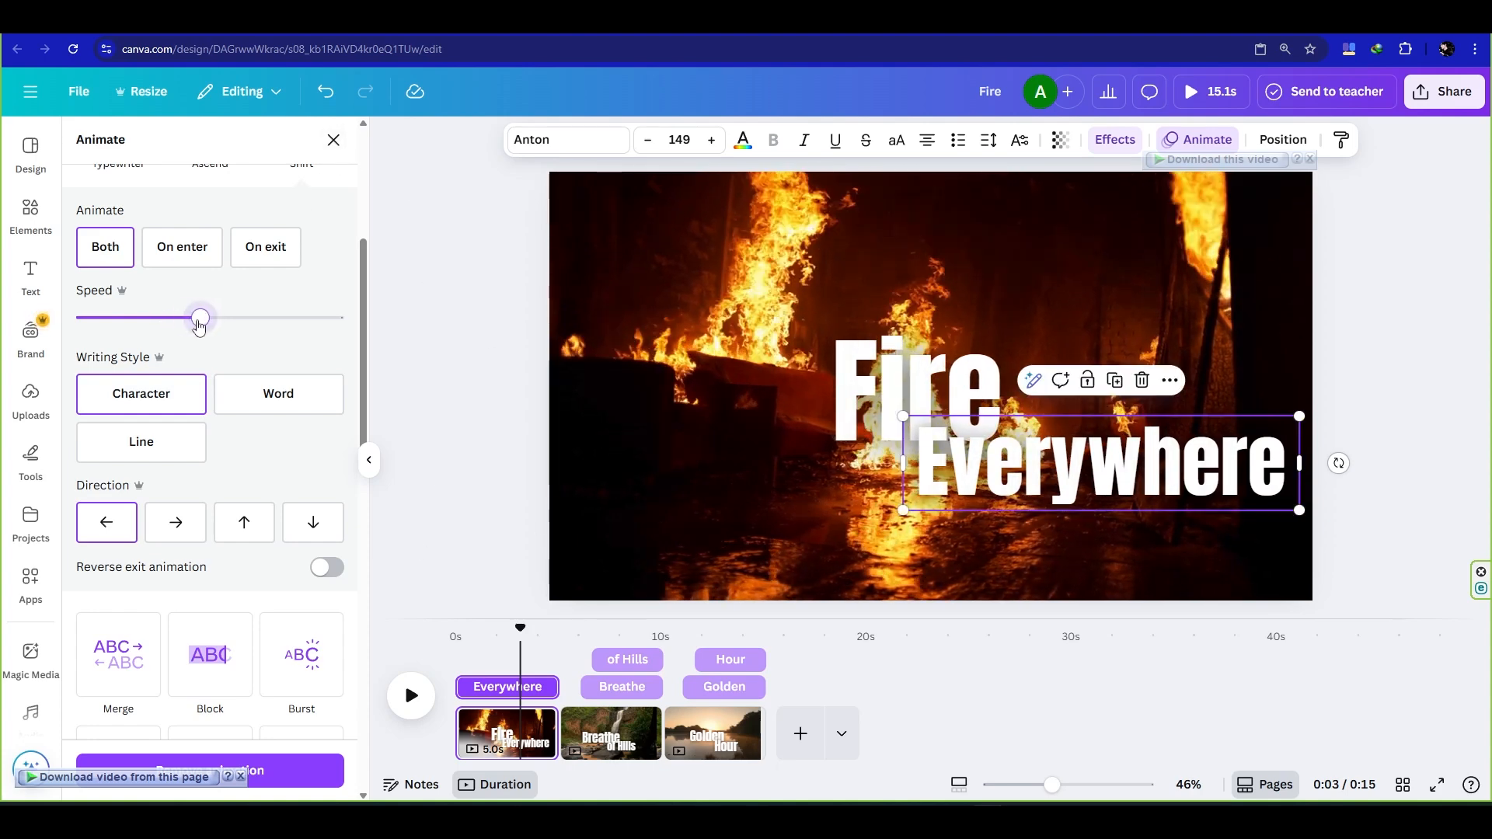
{"action": "left_click_drag", "start_coordinate": [199, 322], "coordinate": [177, 322]}
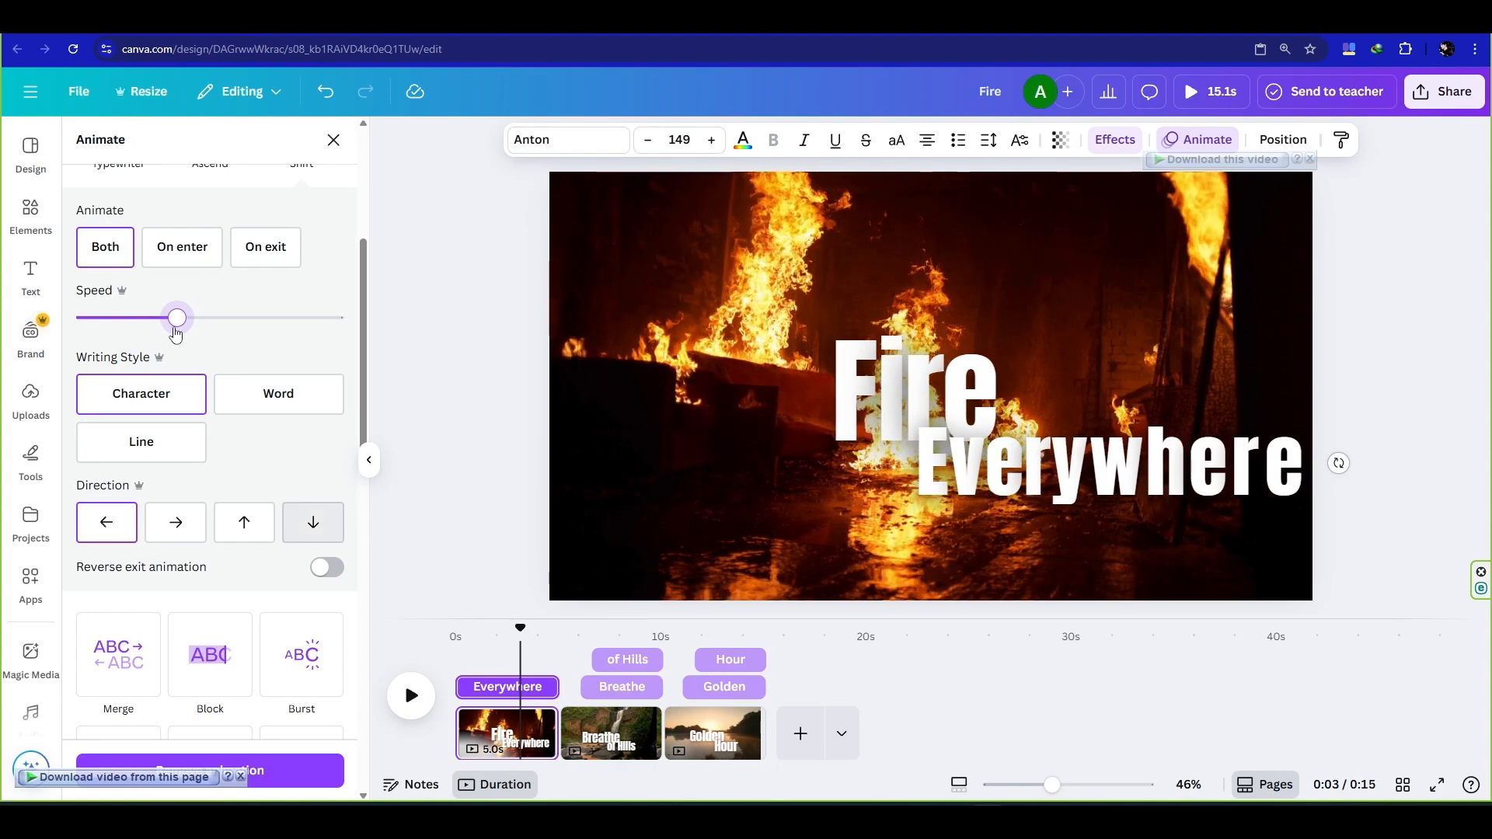
{"action": "left_click_drag", "start_coordinate": [177, 333], "coordinate": [241, 321]}
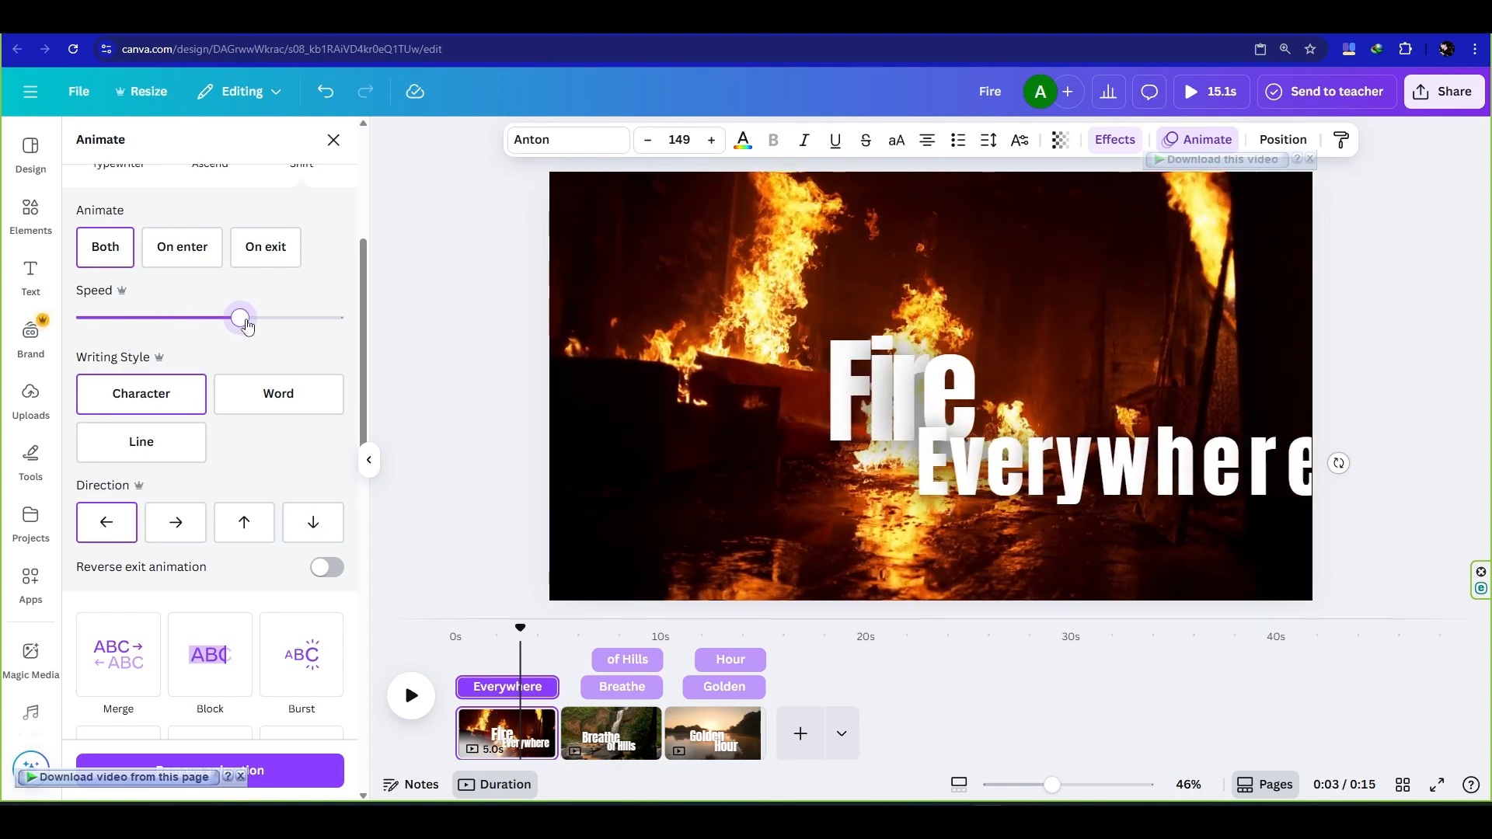
{"action": "left_click_drag", "start_coordinate": [243, 319], "coordinate": [317, 324]}
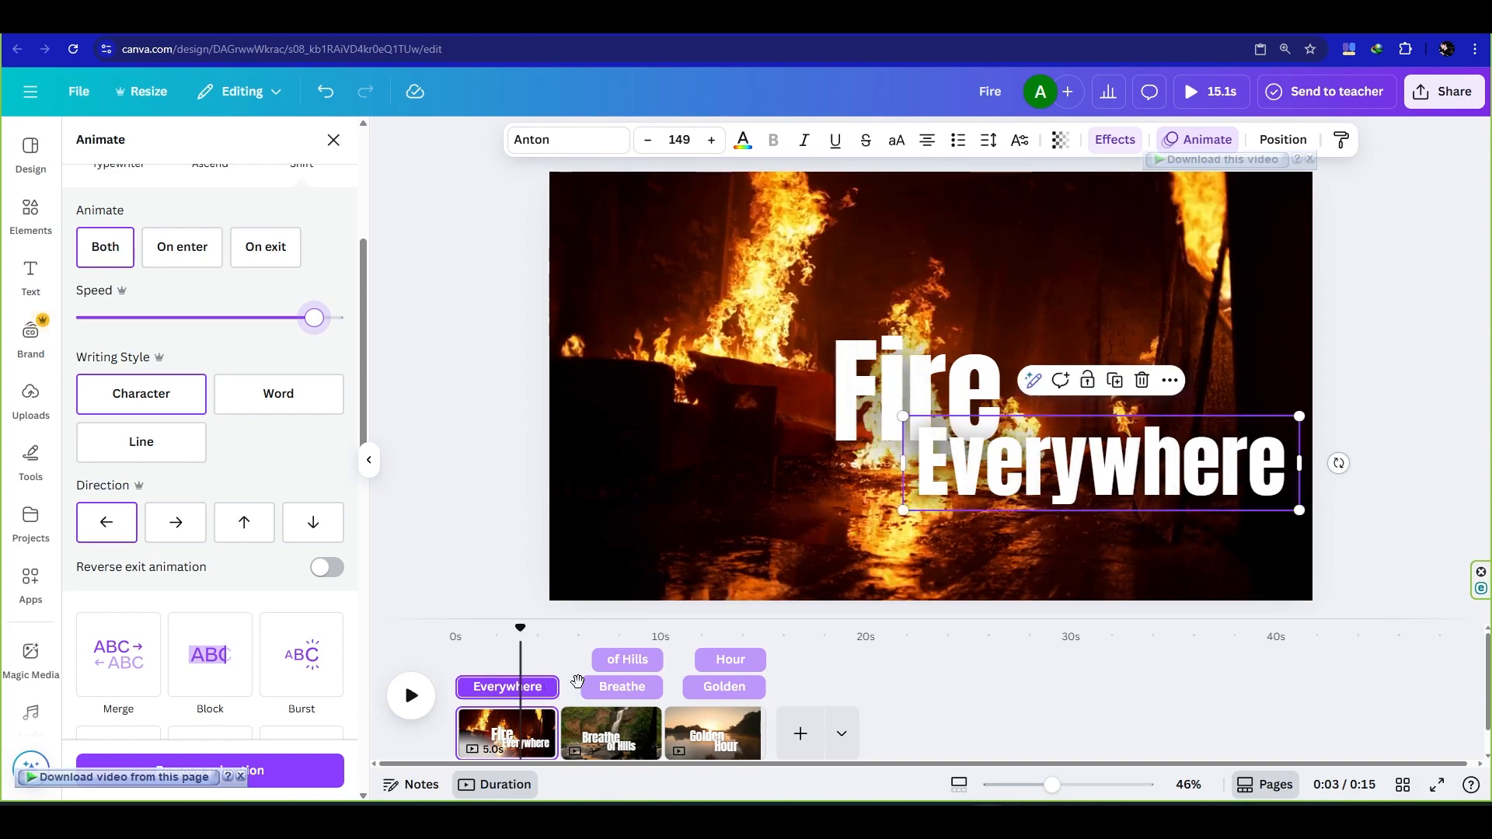
- Apply the Shift animation to "Breathe" with Character writing style, playing only on enter at a slightly reduced speed
{"action": "left_click", "coordinate": [586, 678]}
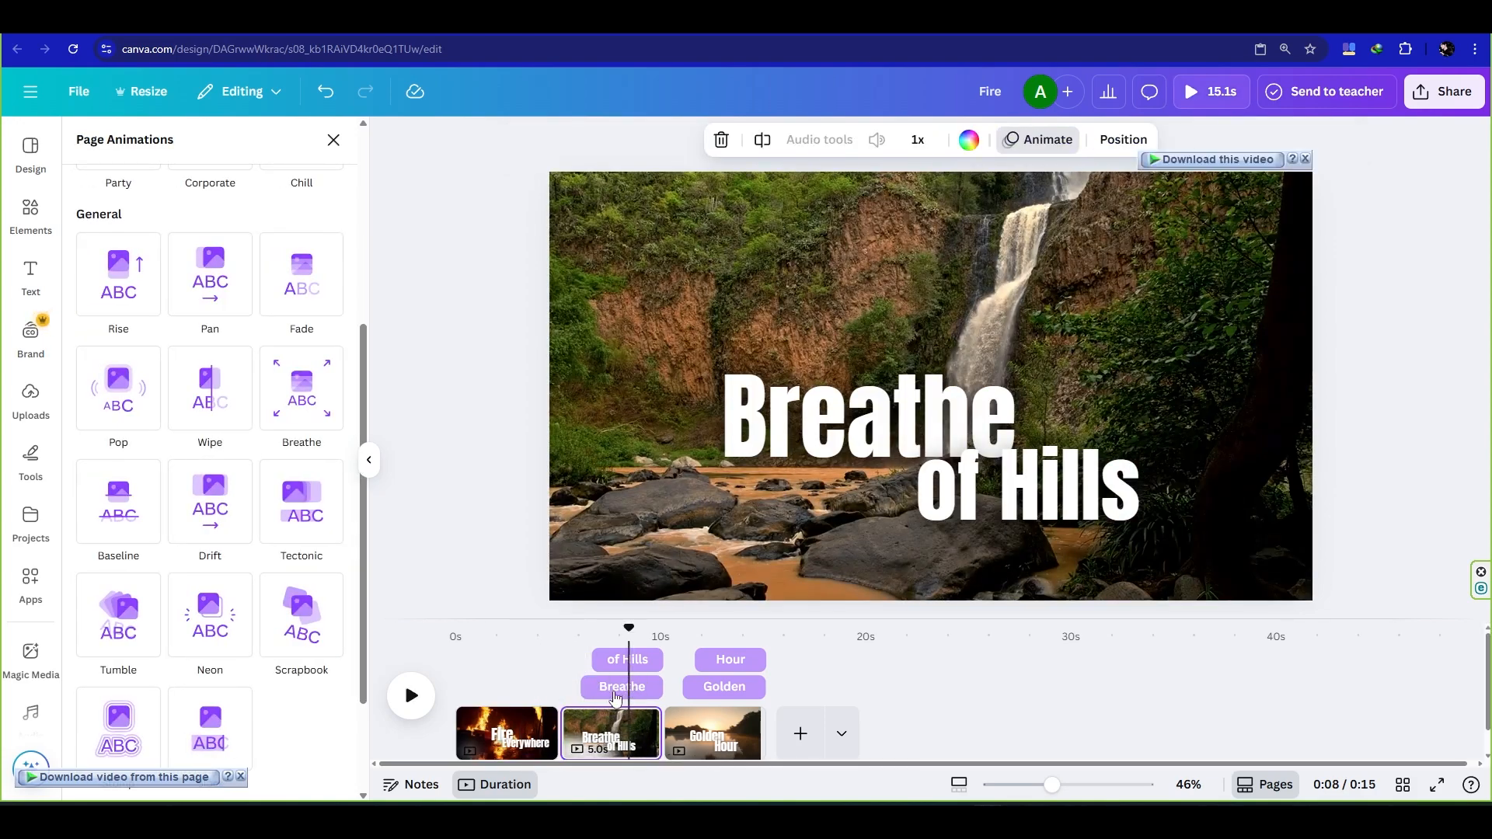
{"action": "left_click", "coordinate": [813, 434]}
{"action": "scroll", "coordinate": [210, 389], "scroll_direction": "up", "scroll_amount": 6}
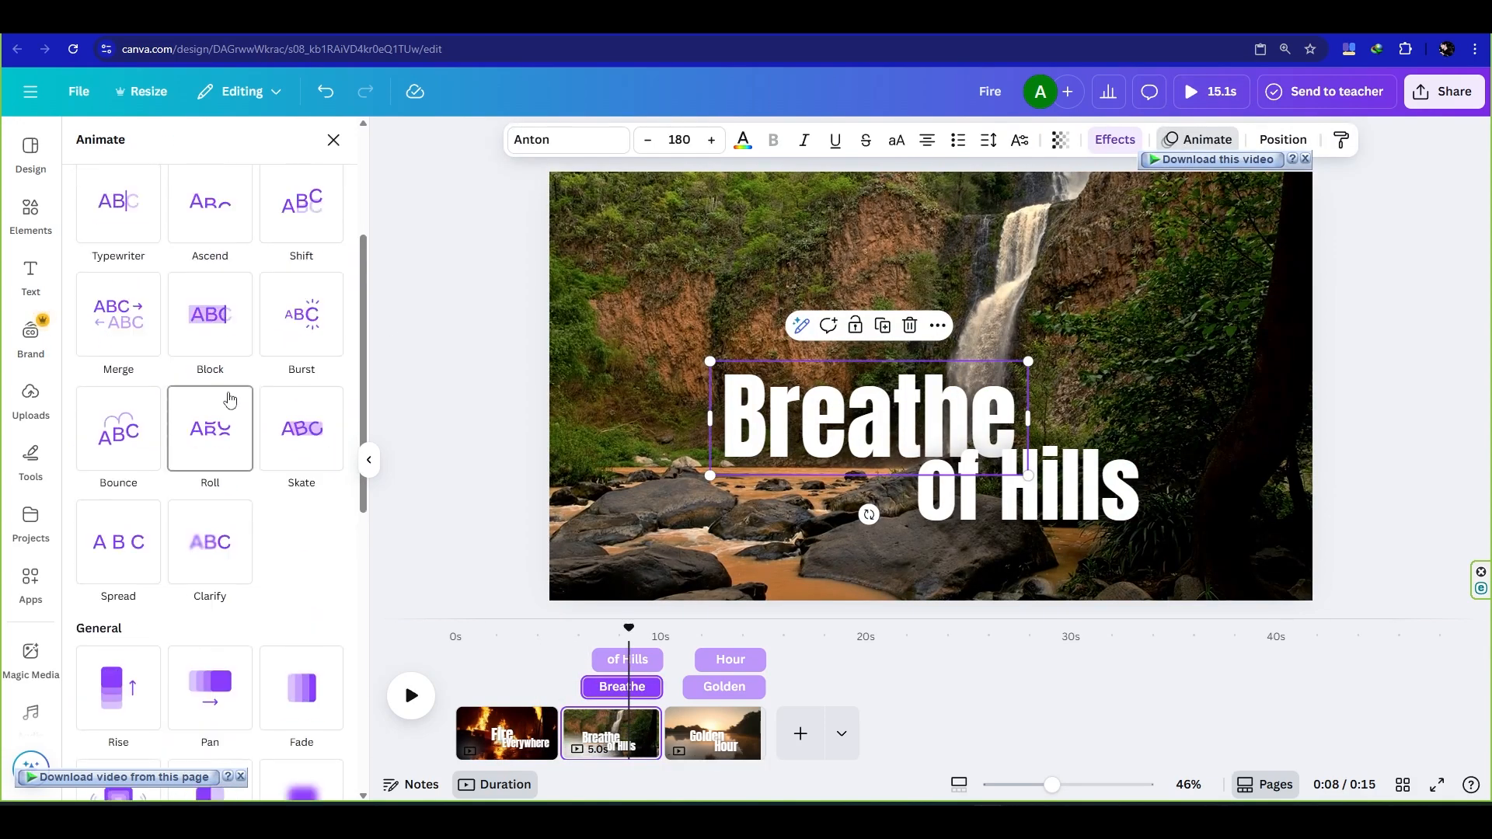
{"action": "left_click", "coordinate": [301, 336]}
{"action": "scroll", "coordinate": [167, 470], "scroll_direction": "down", "scroll_amount": 4}
{"action": "scroll", "coordinate": [166, 471], "scroll_direction": "up", "scroll_amount": 2}
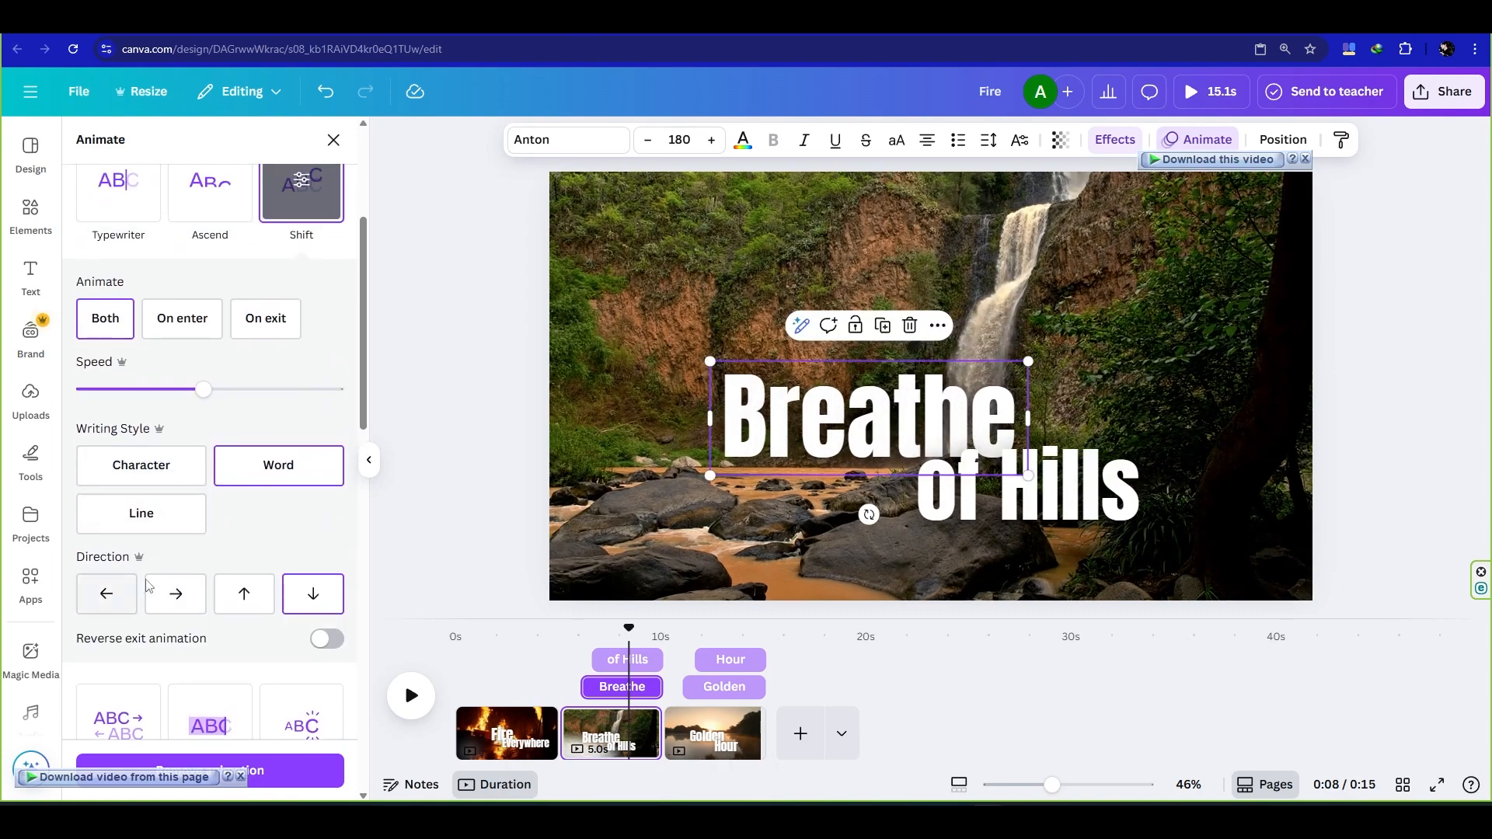
{"action": "left_click", "coordinate": [174, 475]}
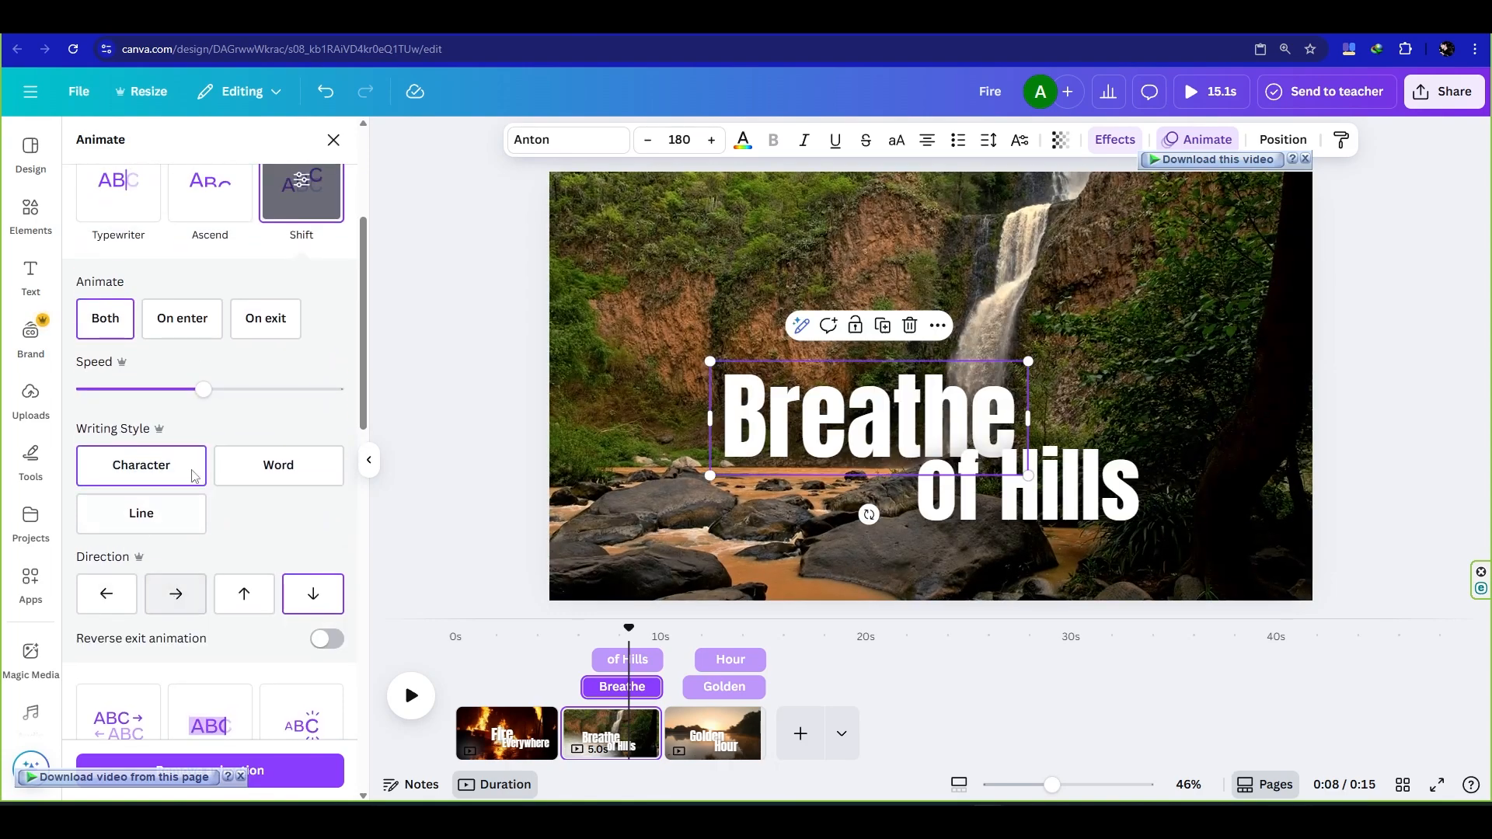
{"action": "left_click", "coordinate": [182, 319]}
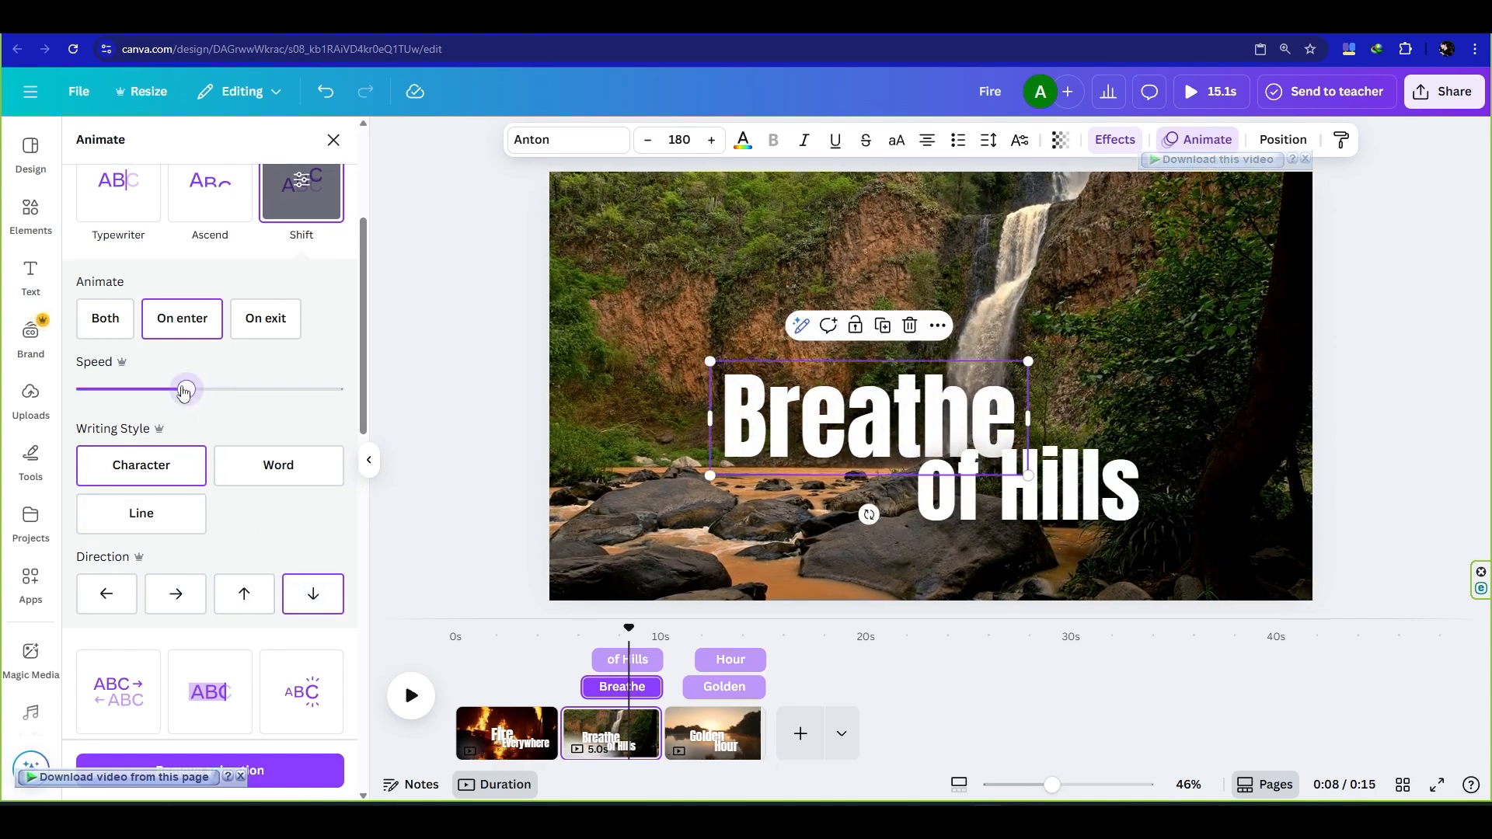
{"action": "left_click_drag", "start_coordinate": [184, 389], "coordinate": [166, 389]}
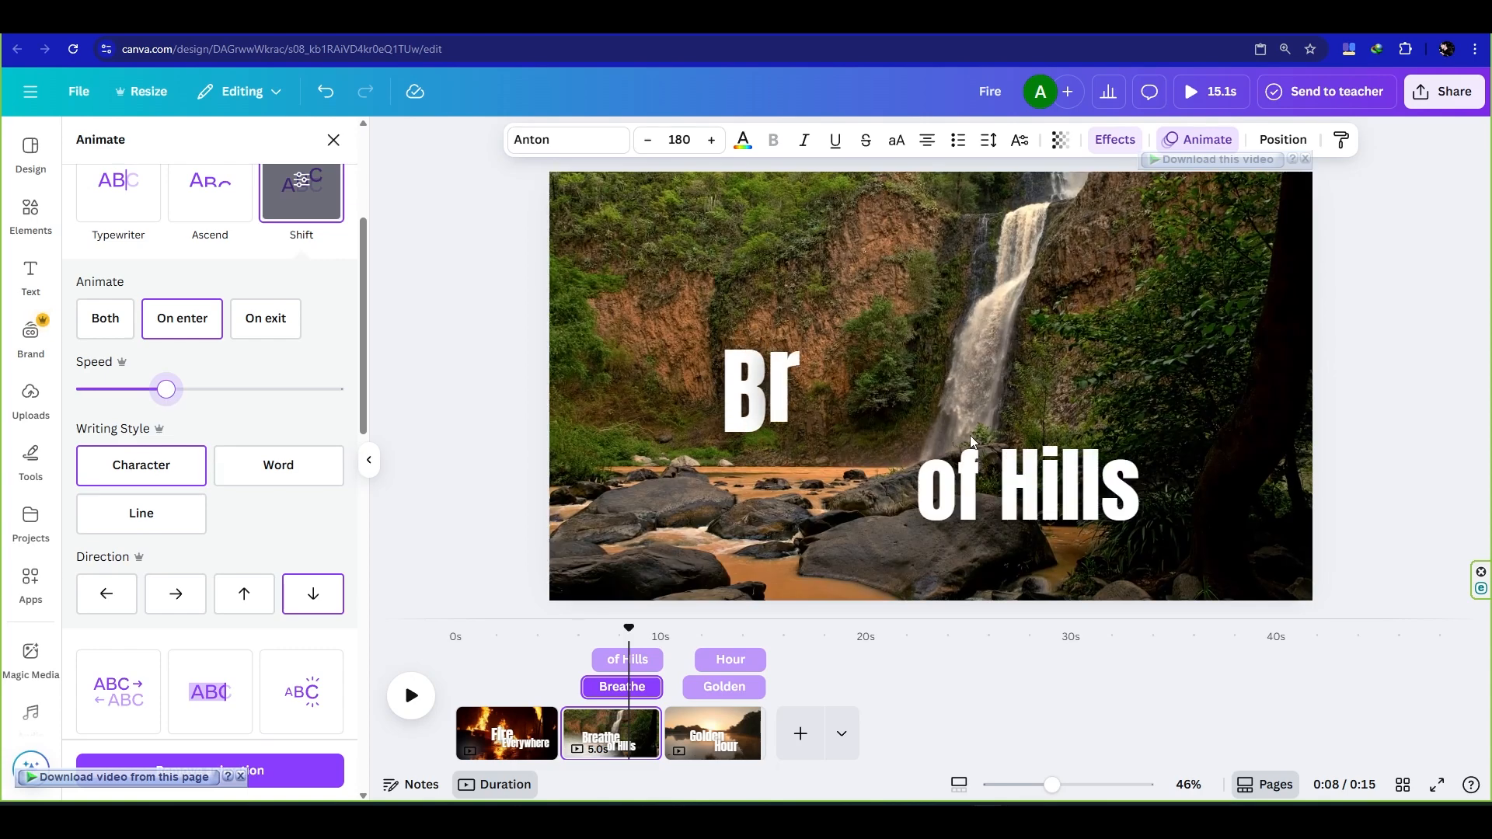
- Apply the Shift animation to "of Hills" in the waterfall clip with upward direction
{"action": "left_click", "coordinate": [904, 516]}
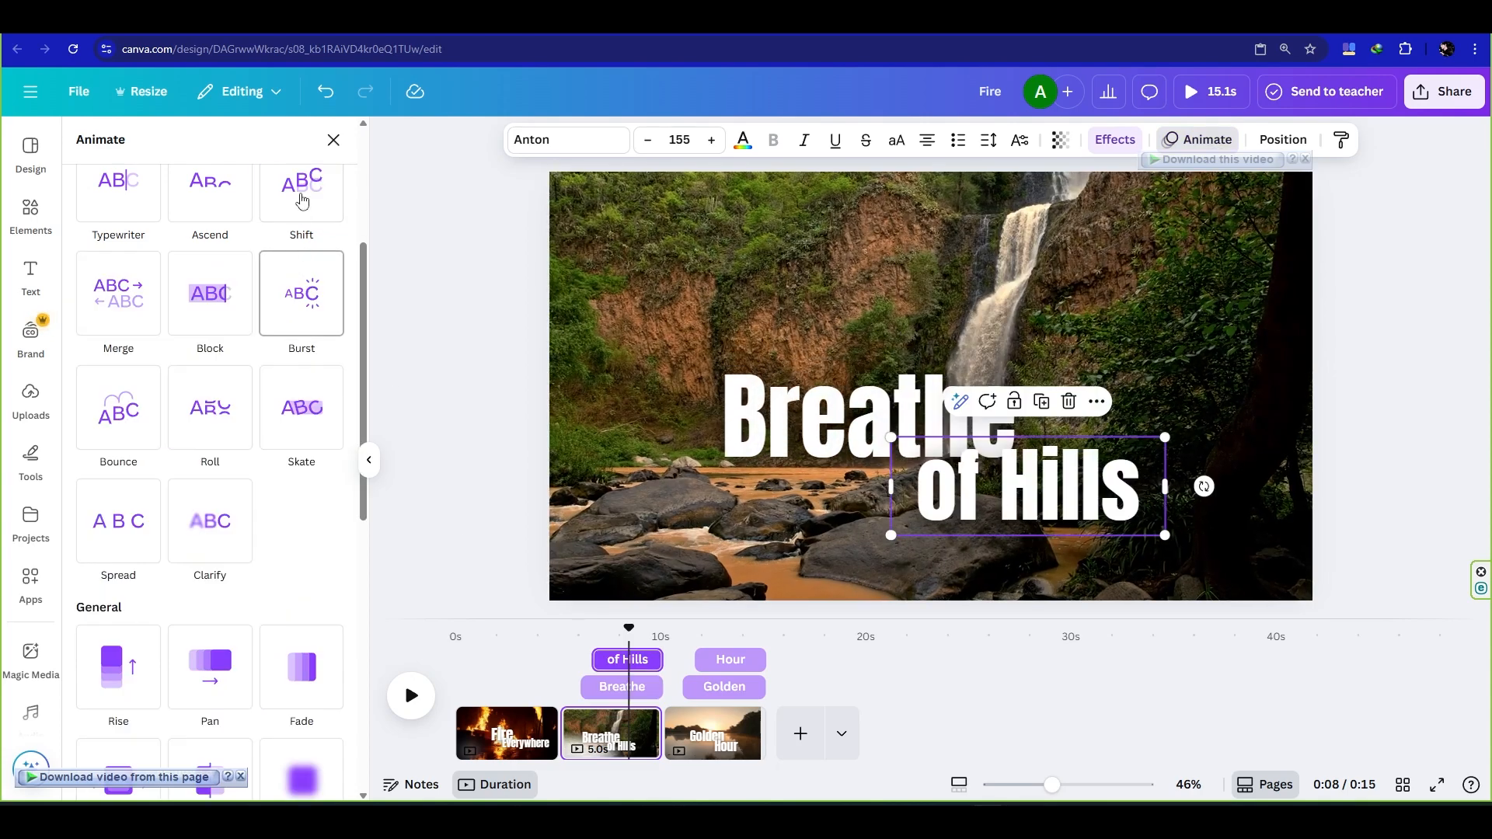
{"action": "left_click", "coordinate": [300, 200]}
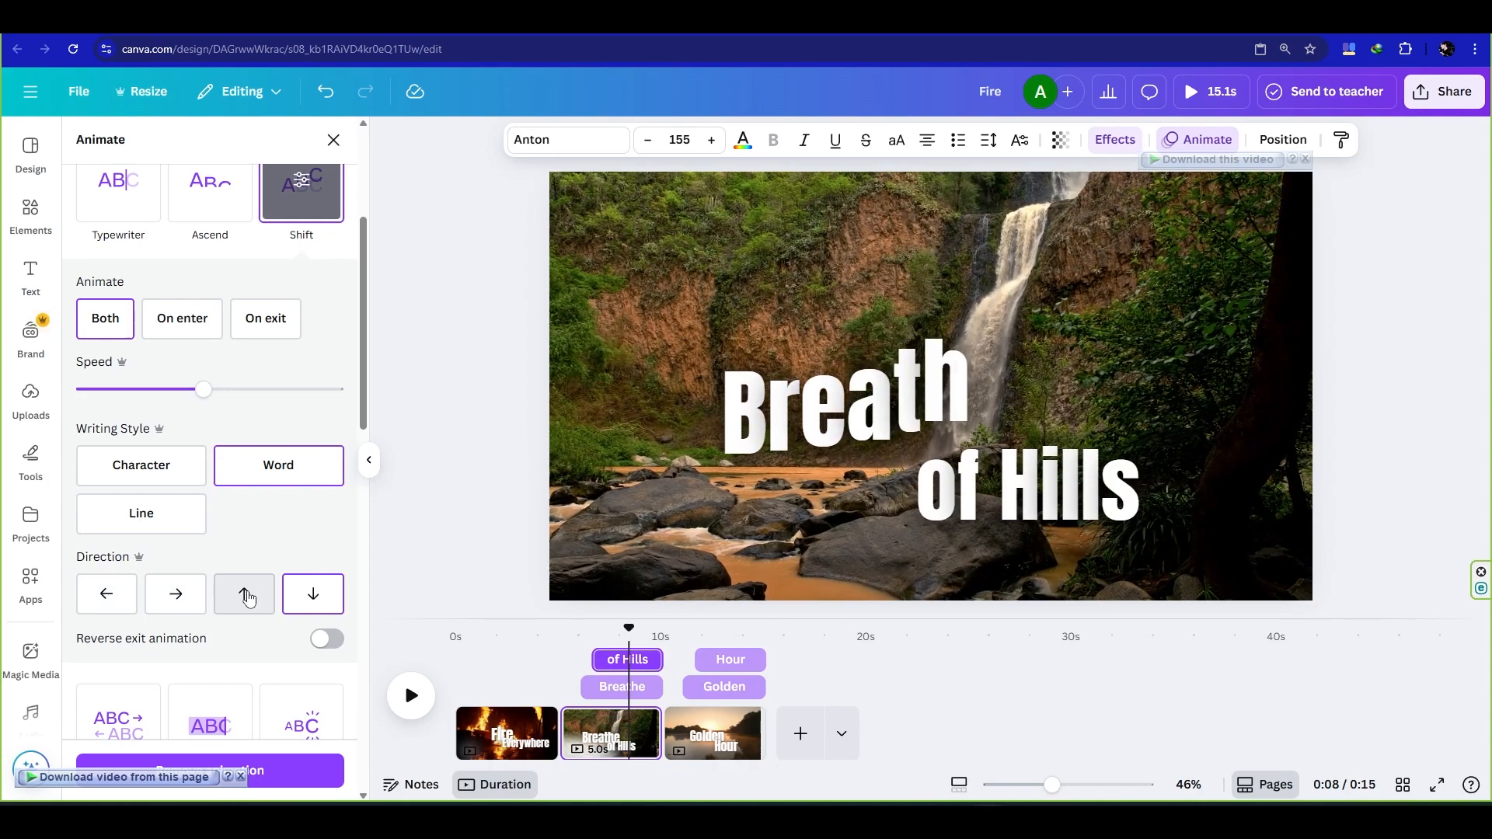
{"action": "left_click", "coordinate": [247, 597]}
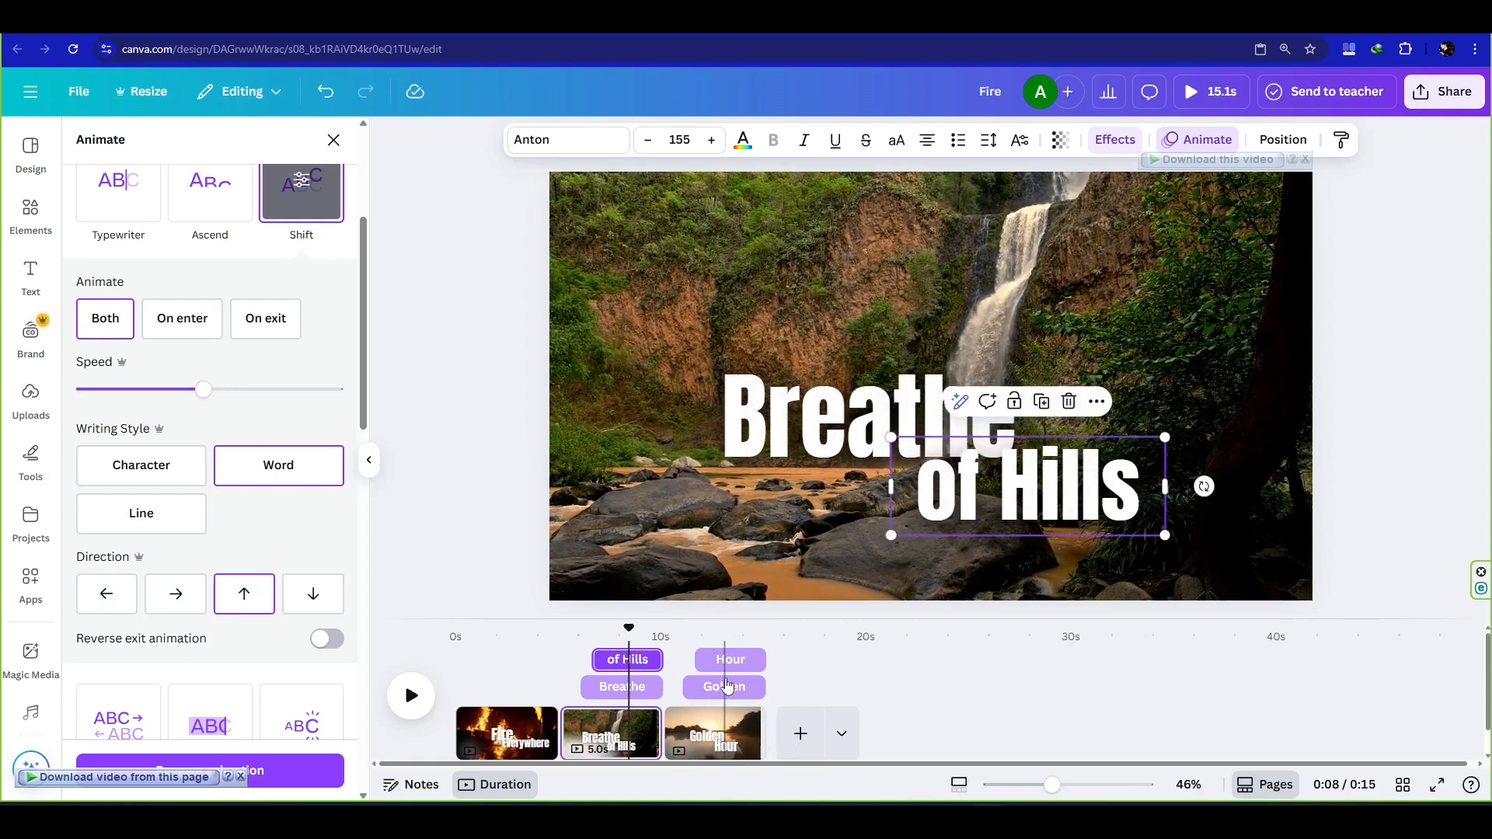
- Apply the Shift animation to "Golden" in the sunset clip, playing only on enter at a reduced speed
{"action": "left_click", "coordinate": [726, 735]}
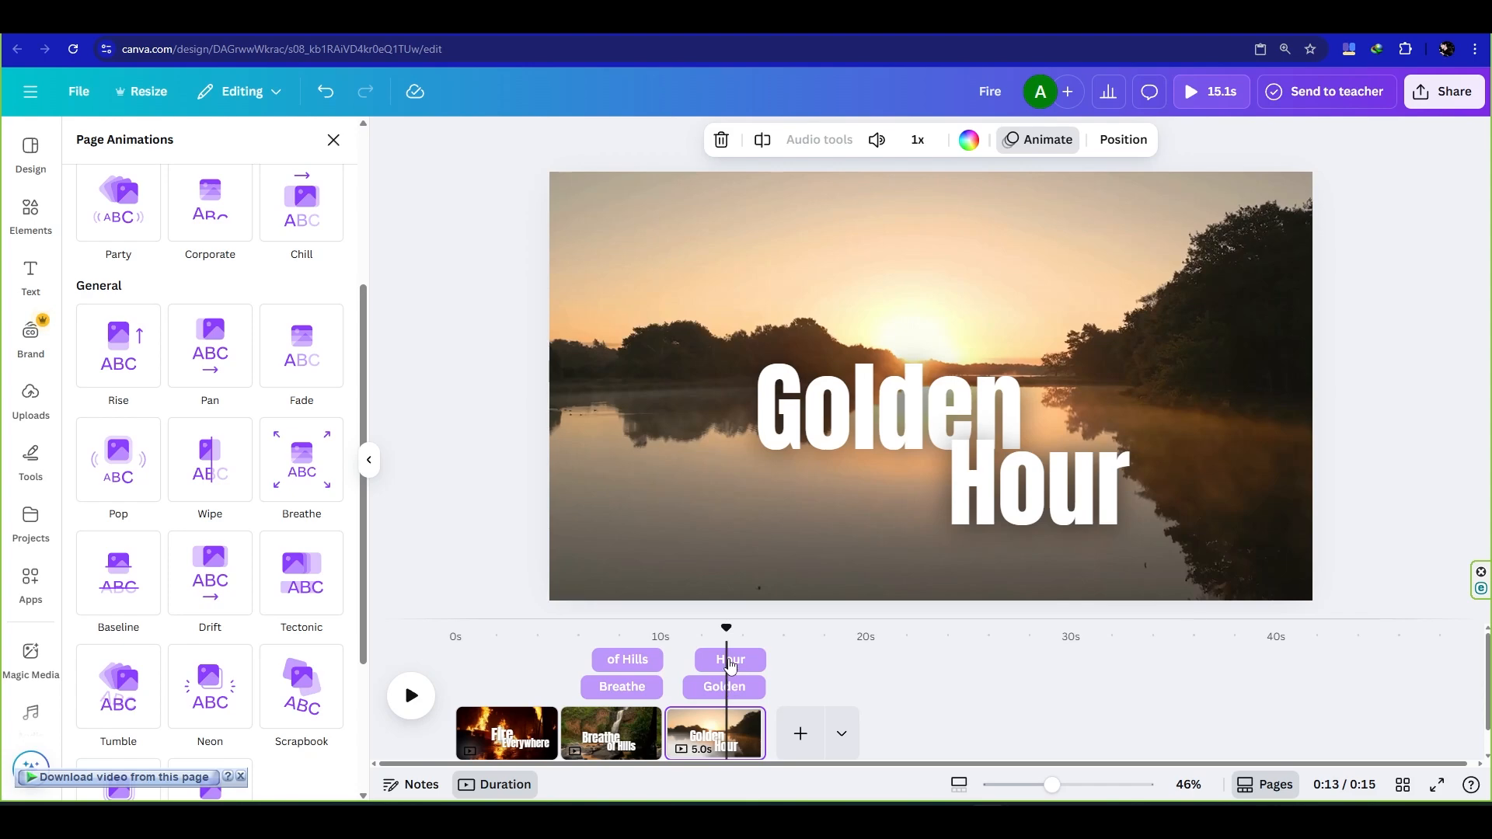
{"action": "left_click", "coordinate": [725, 689]}
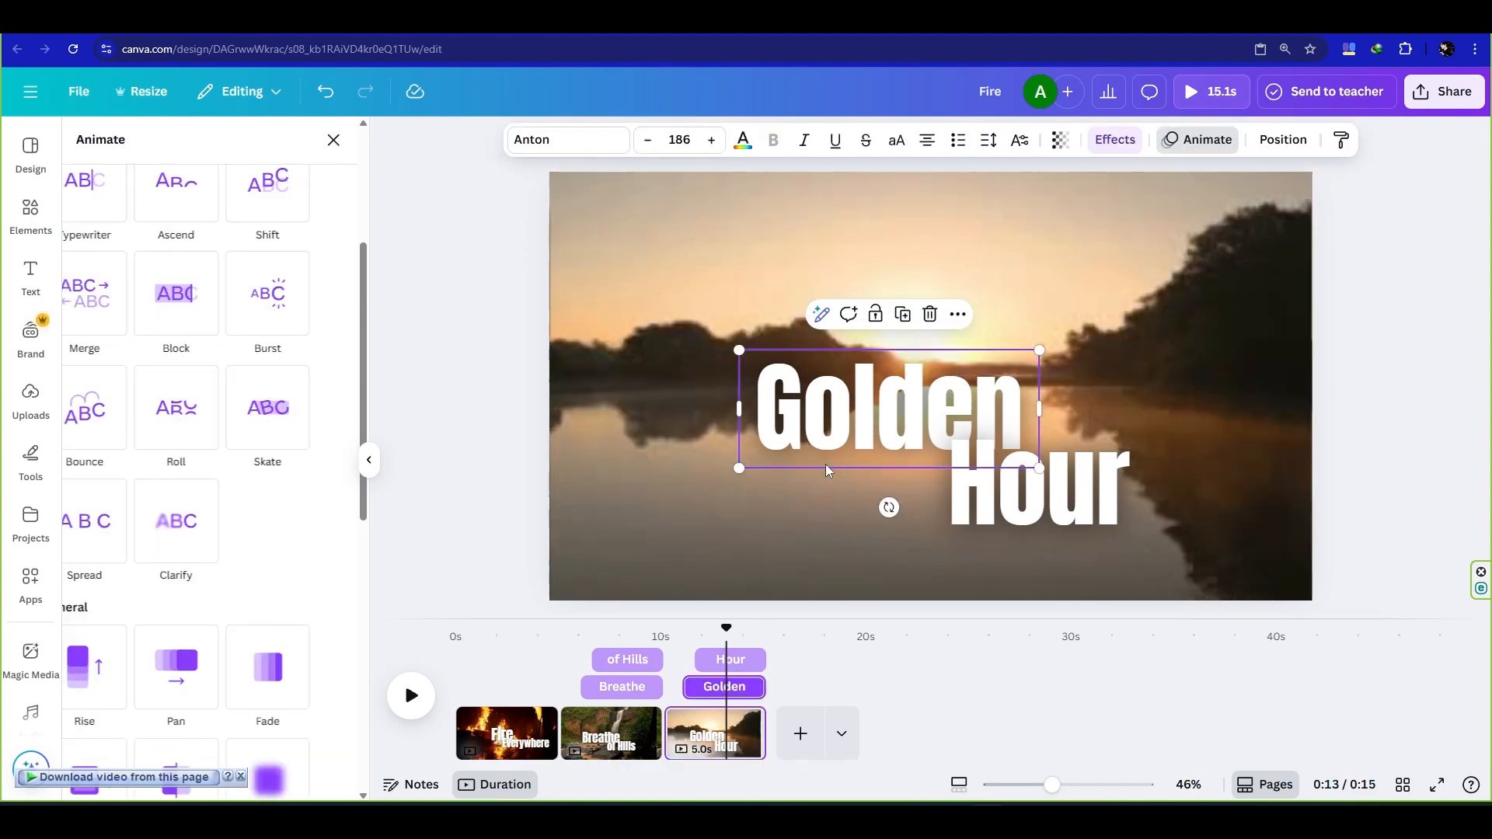
{"action": "left_click", "coordinate": [302, 192]}
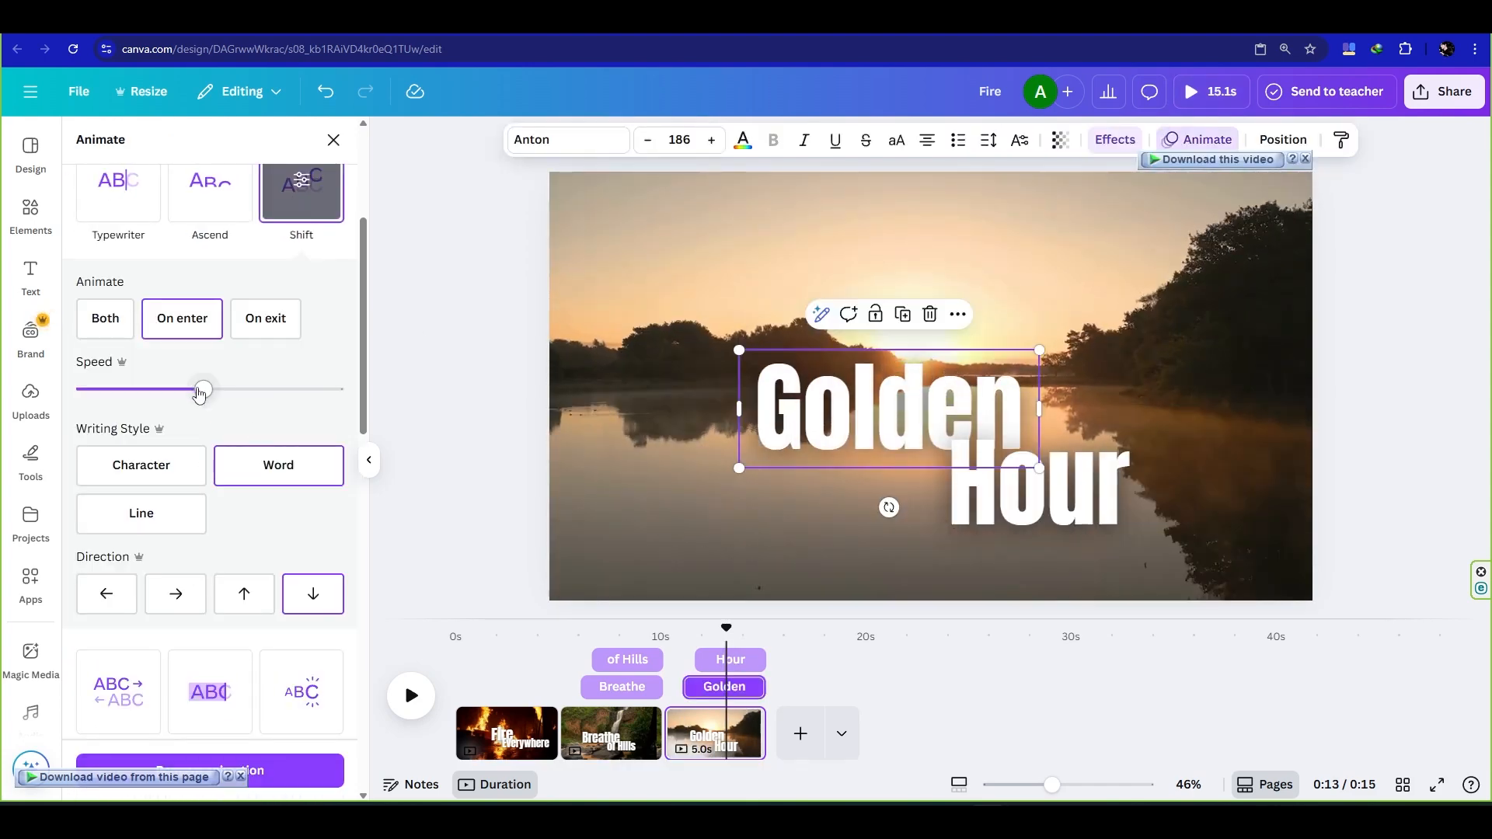
{"action": "left_click_drag", "start_coordinate": [200, 392], "coordinate": [164, 391]}
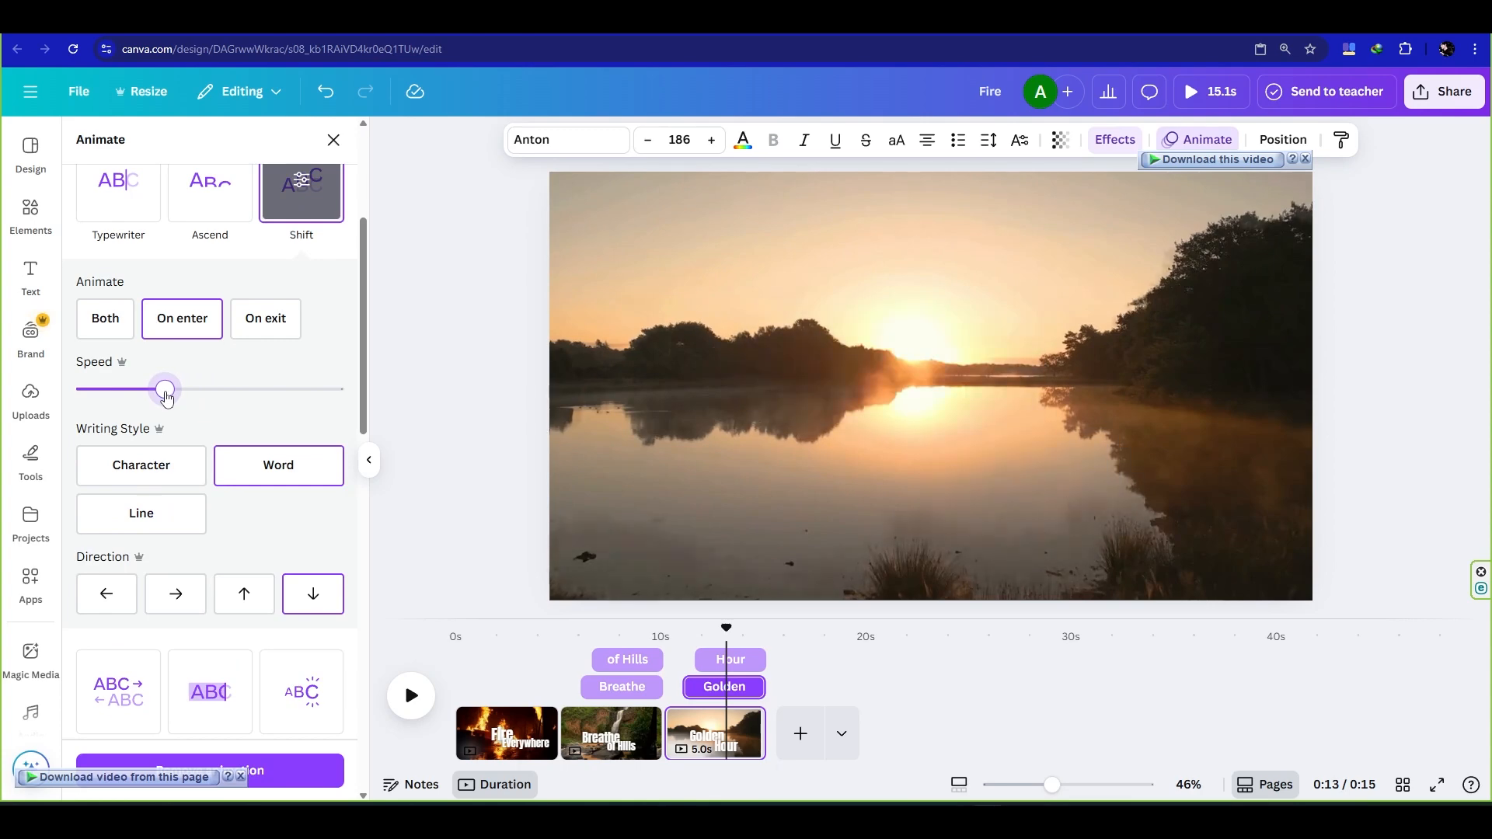
- Set the Shift animation of "Golden" to Character writing style with rightward direction
{"action": "left_click", "coordinate": [141, 465]}
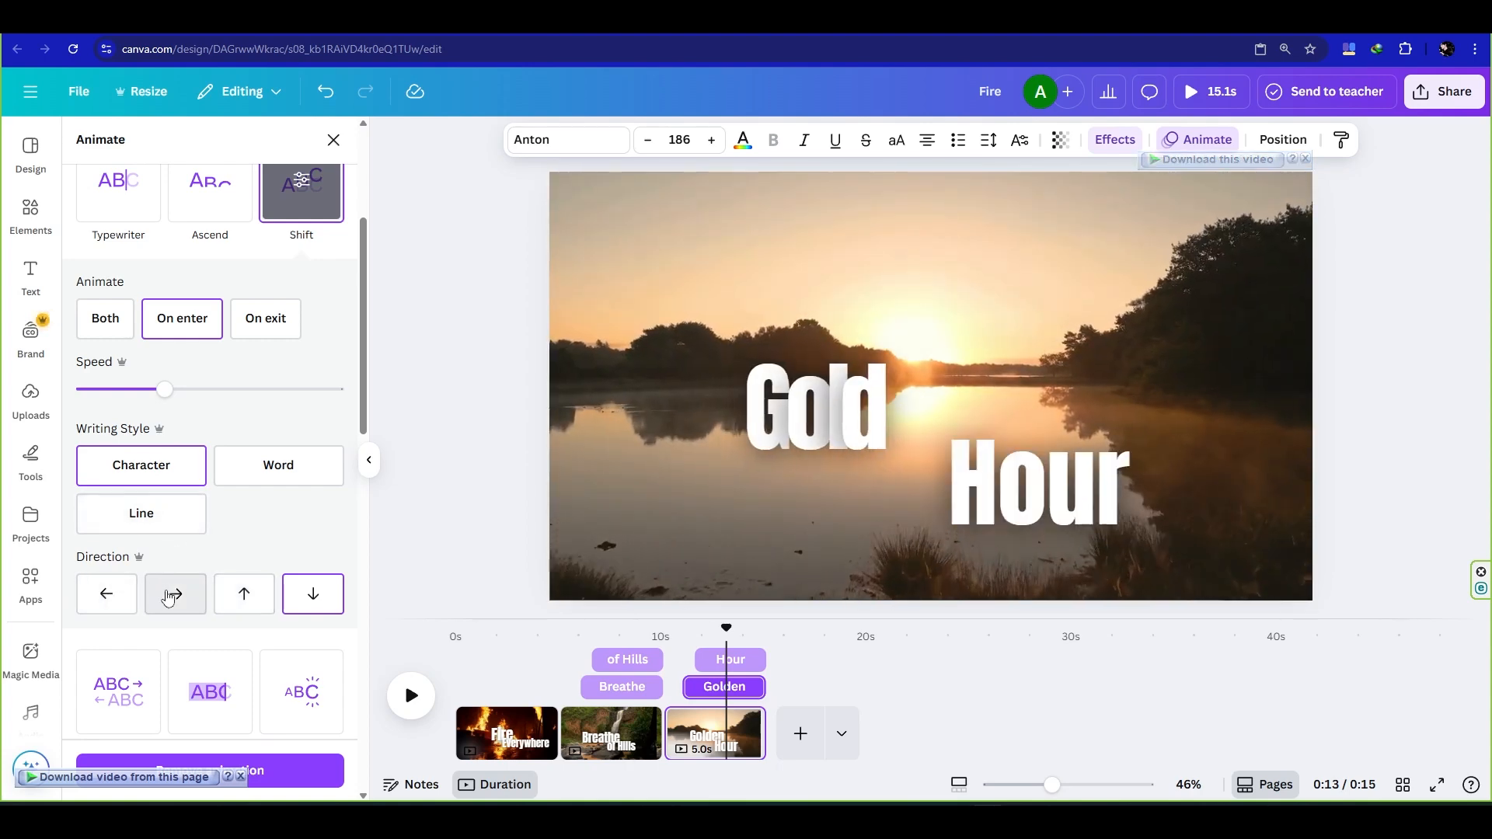
{"action": "left_click", "coordinate": [170, 596]}
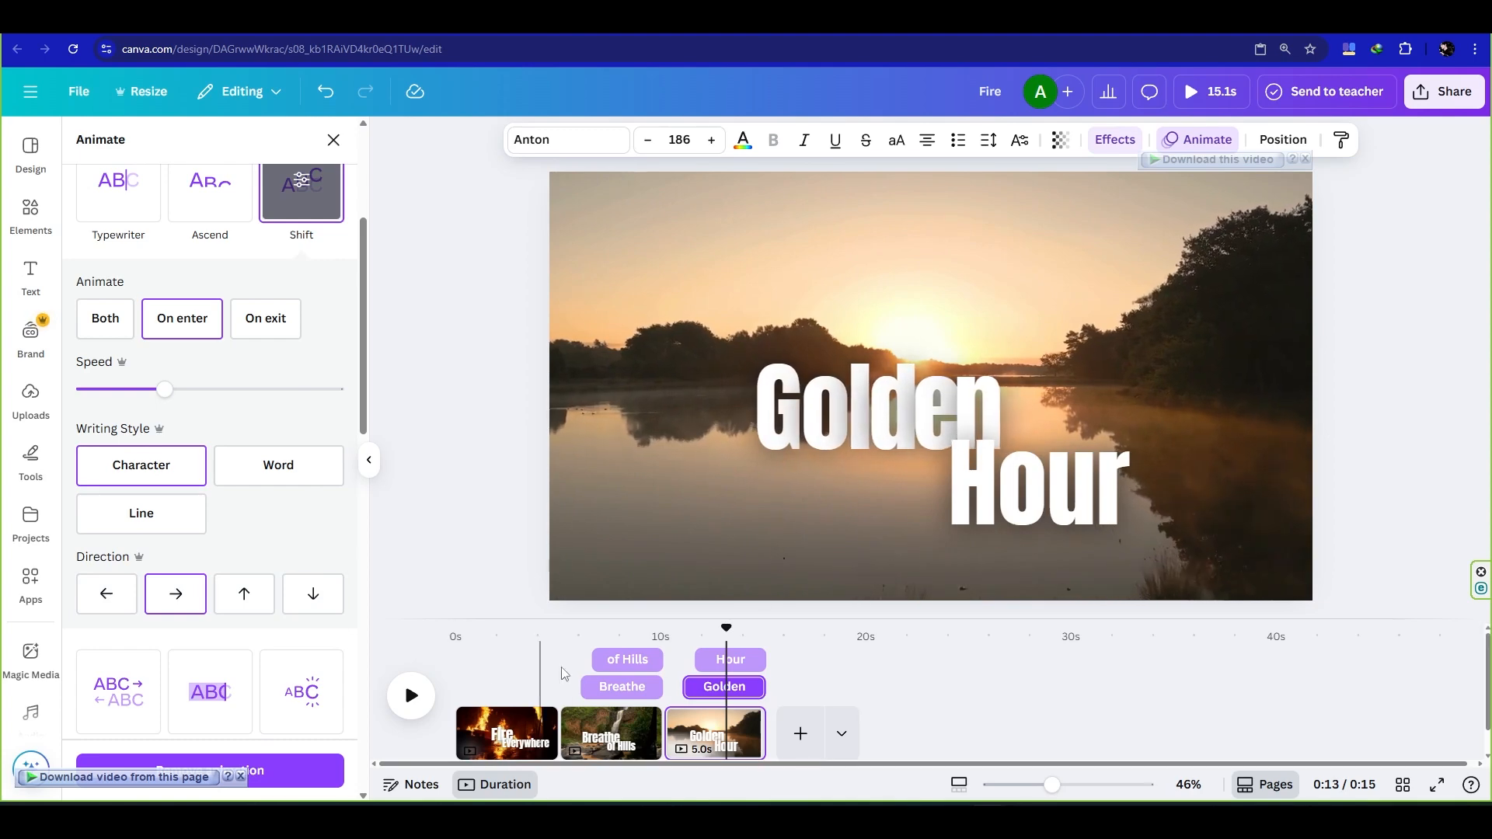
- Apply the Shift animation to "Hour" in the sunset clip, playing only on enter with upward direction and a slightly reduced speed
{"action": "left_click", "coordinate": [731, 659]}
{"action": "left_click", "coordinate": [306, 221]}
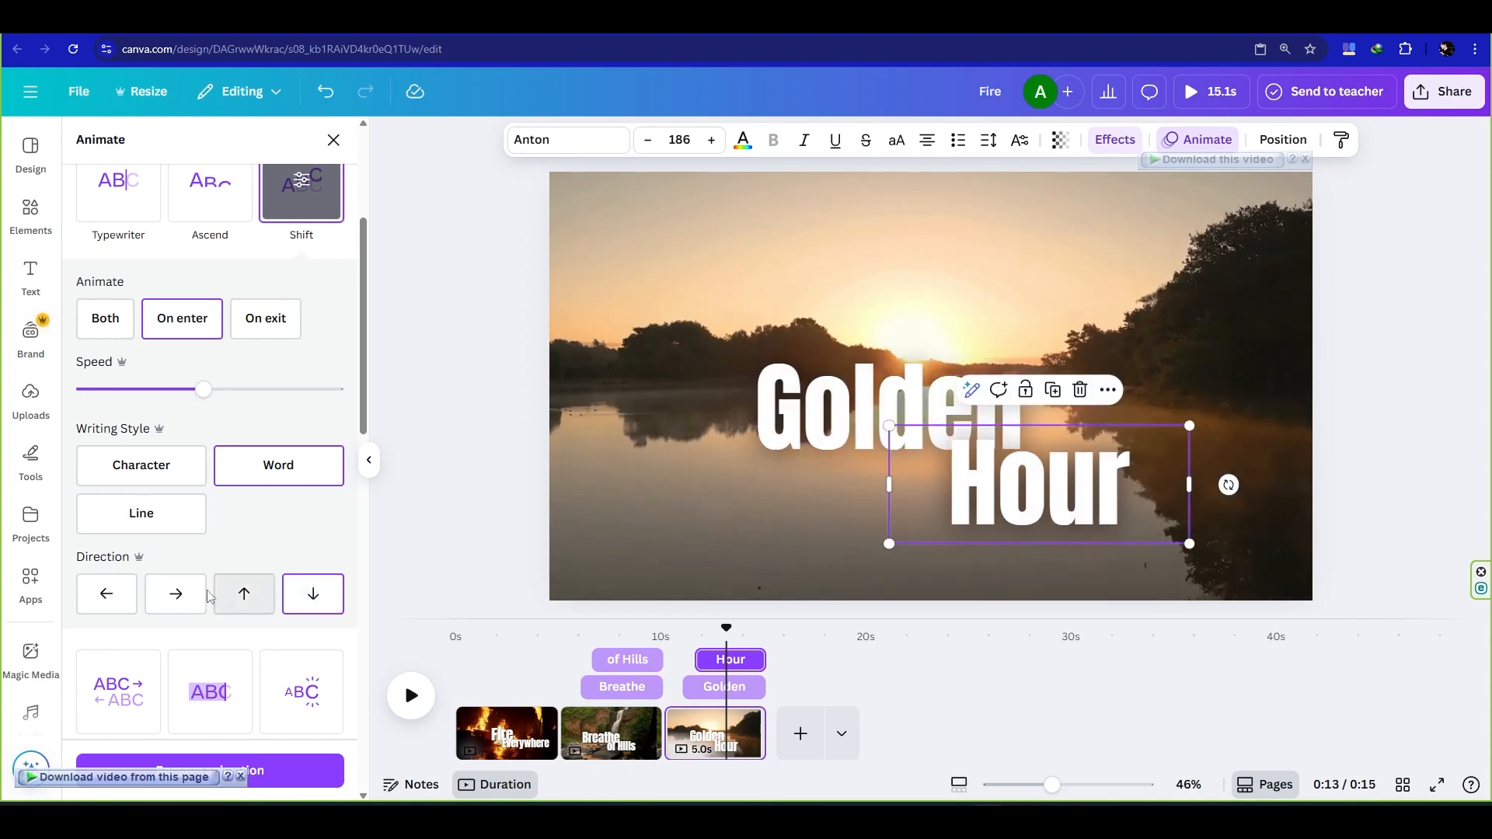
{"action": "left_click", "coordinate": [239, 596]}
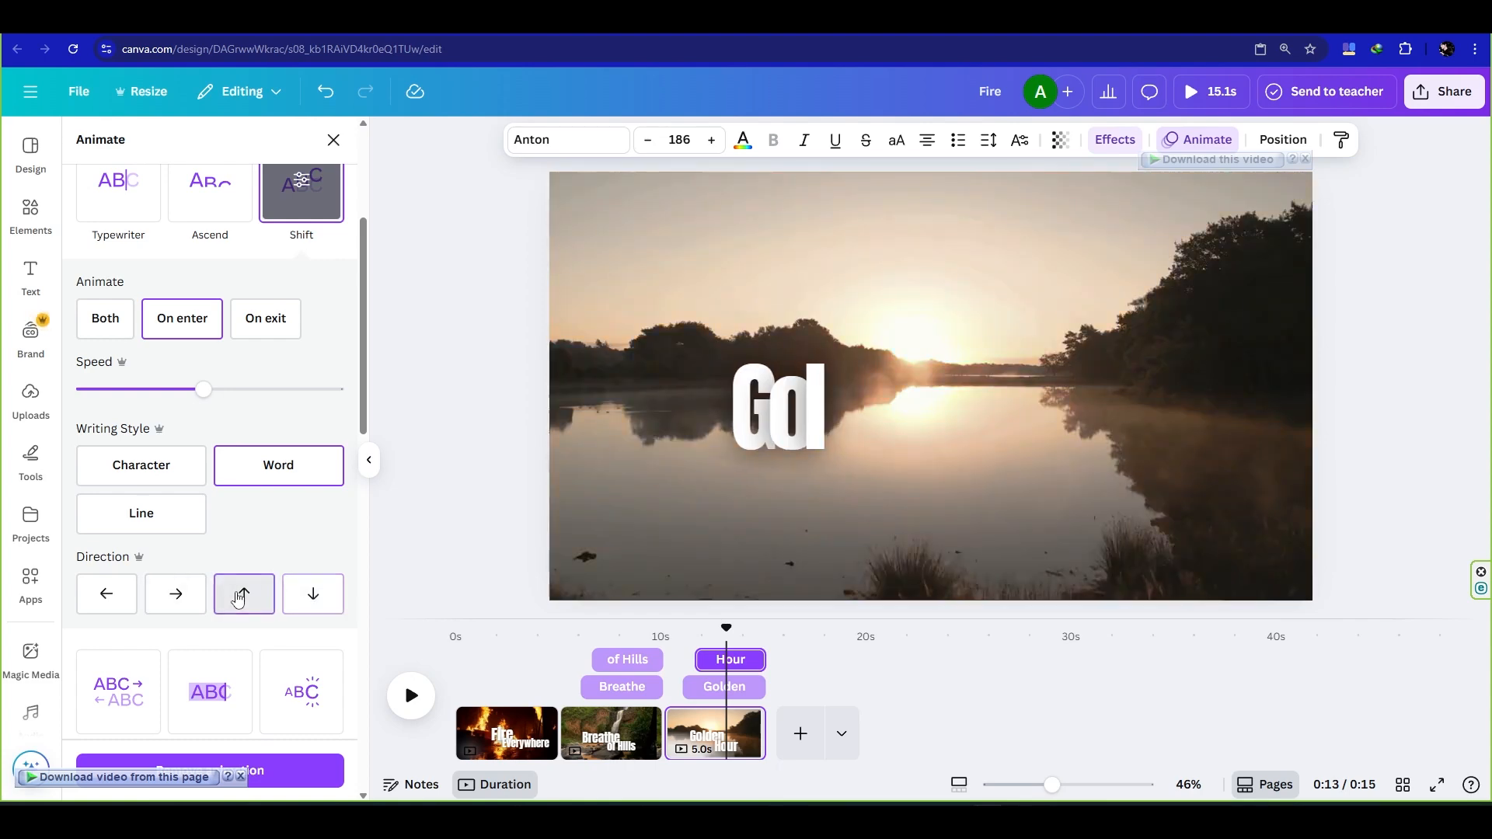
{"action": "left_click_drag", "start_coordinate": [204, 389], "coordinate": [178, 389]}
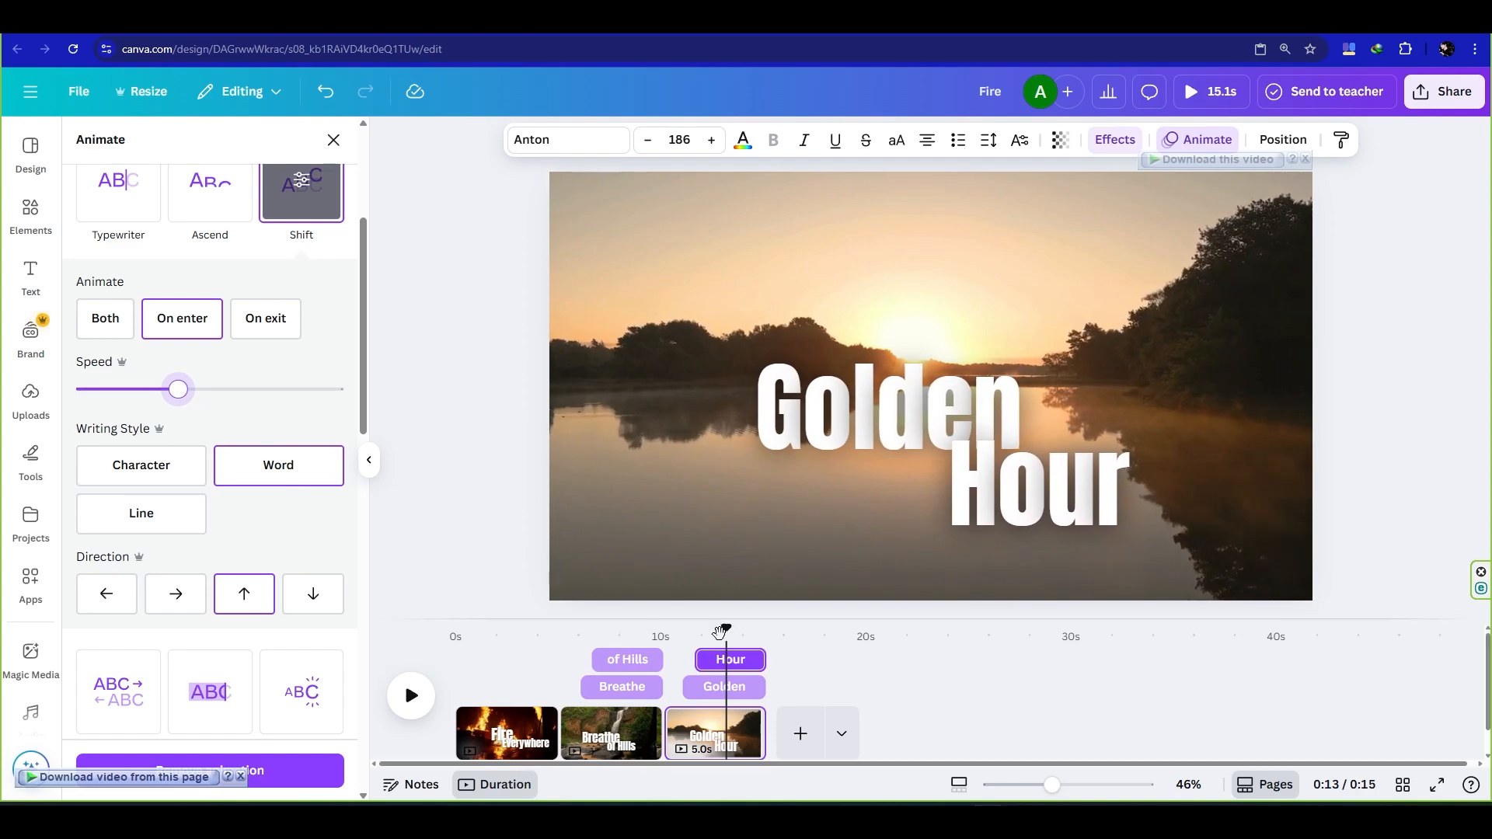
- Reduce the Shift animation speed of "of Hills" in the waterfall clip slightly
{"action": "left_click_drag", "start_coordinate": [721, 631], "coordinate": [626, 631]}
{"action": "left_click", "coordinate": [631, 687]}
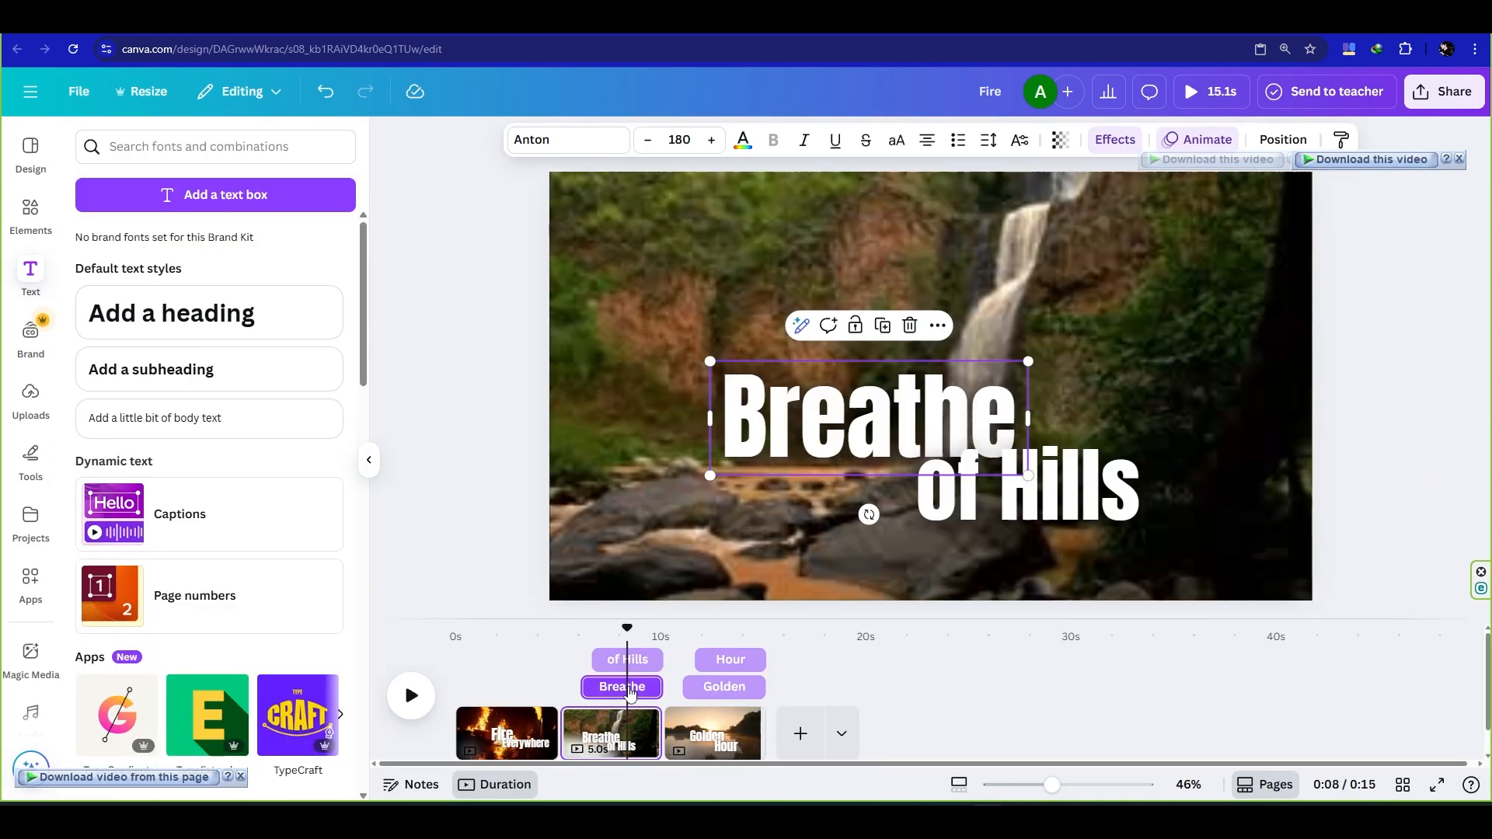
{"action": "left_click", "coordinate": [640, 659]}
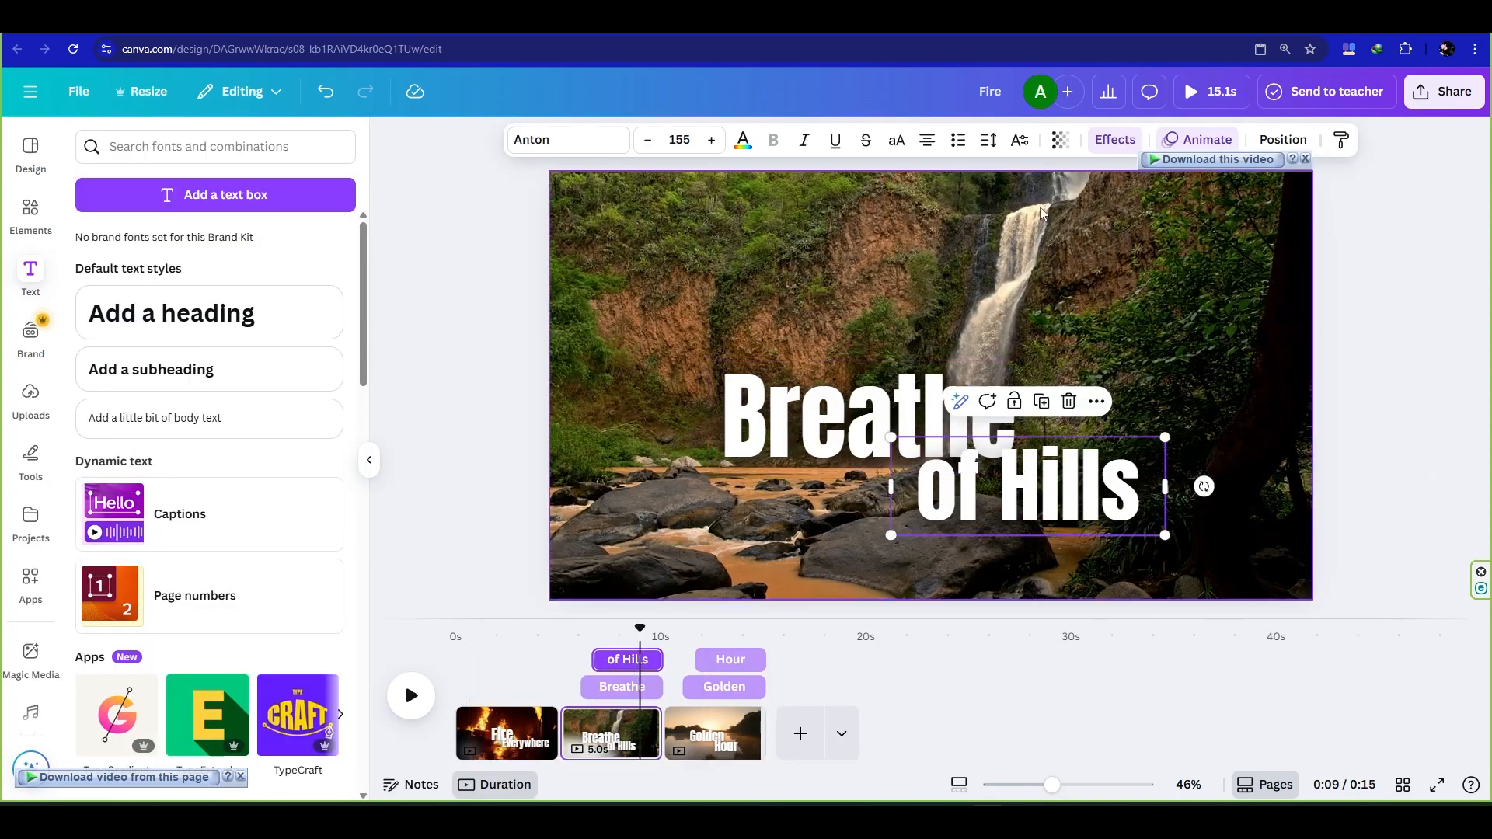
{"action": "left_click", "coordinate": [1197, 139]}
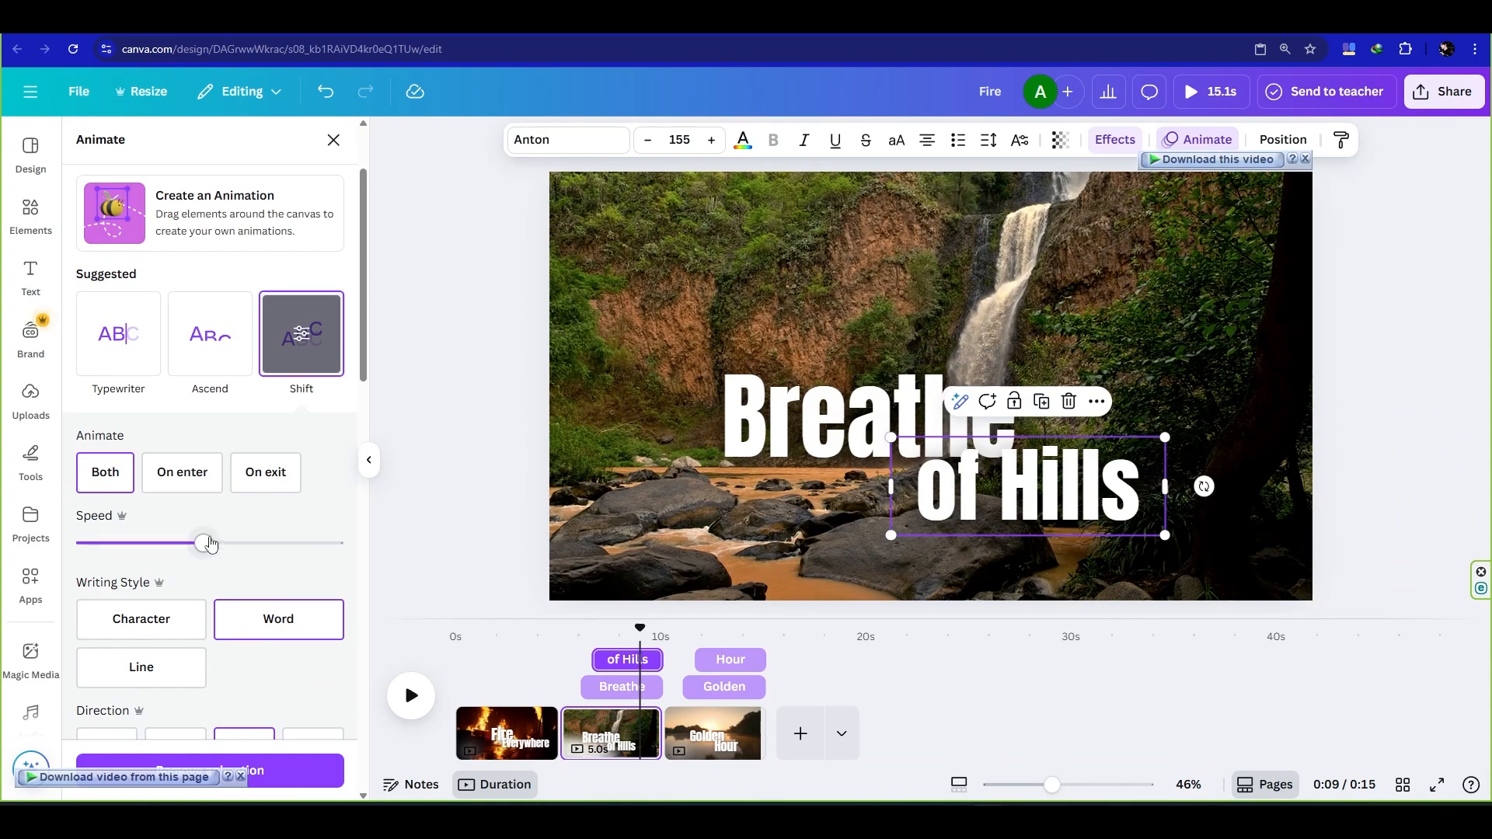
{"action": "left_click_drag", "start_coordinate": [210, 544], "coordinate": [177, 546]}
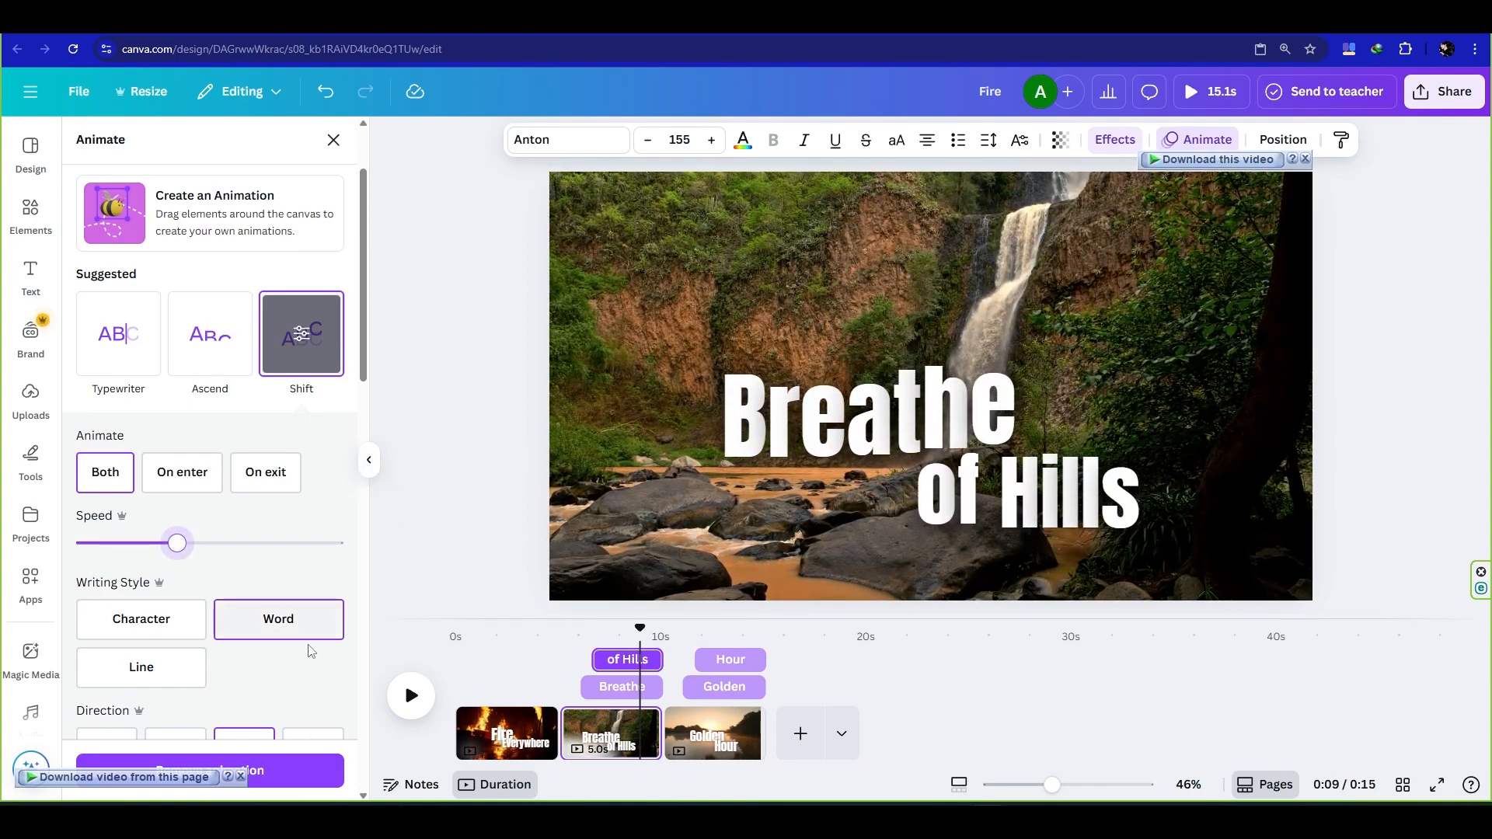
{"action": "scroll", "coordinate": [294, 669], "scroll_direction": "down", "scroll_amount": 1}
{"action": "left_click", "coordinate": [373, 460]}
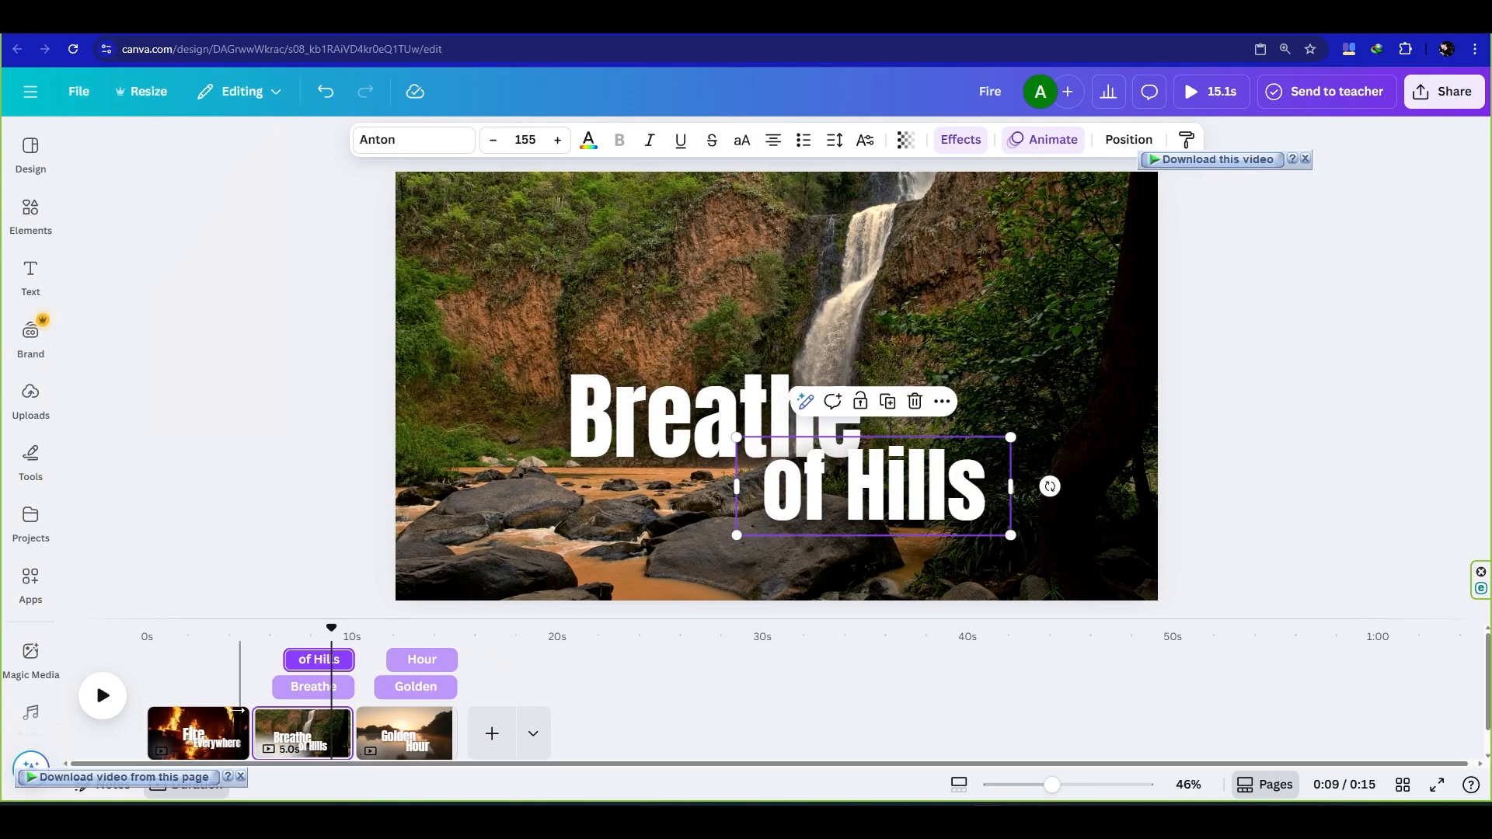
- Add a leftward Flow transition of 2 seconds after the fire clip and apply it between all pages
{"action": "left_click", "coordinate": [237, 711]}
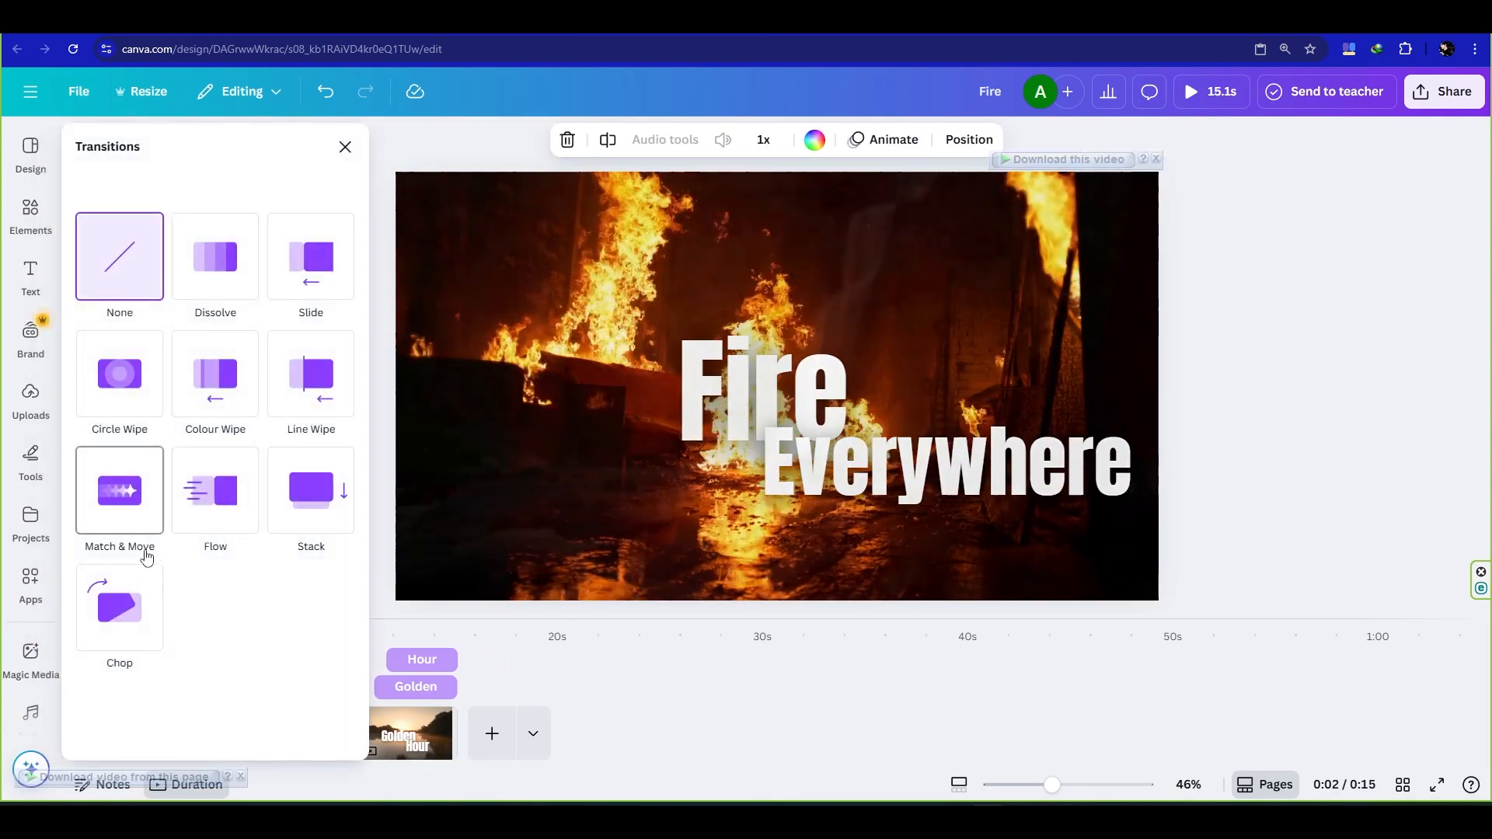
{"action": "left_click", "coordinate": [215, 490]}
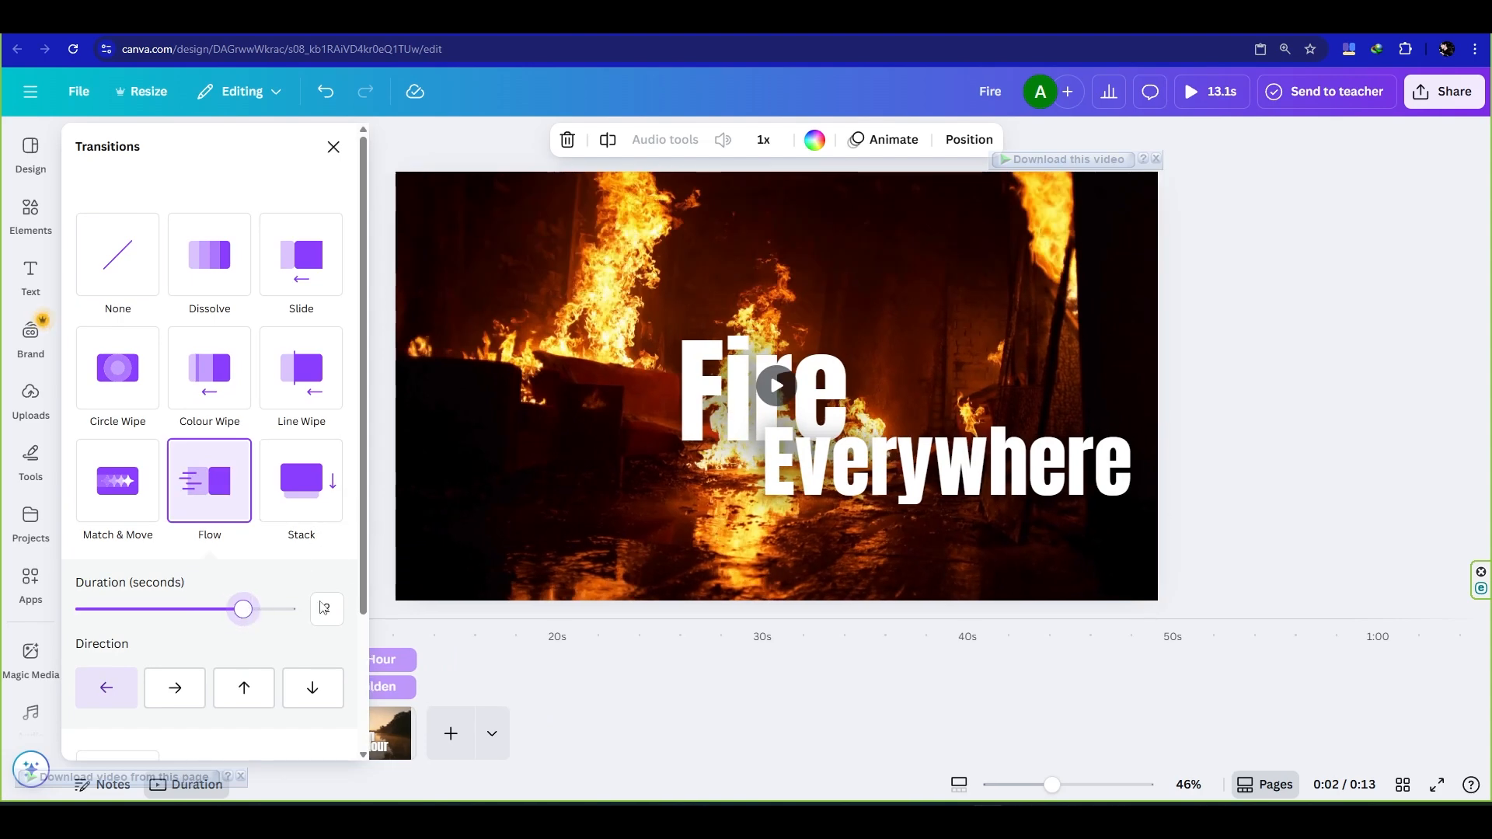
{"action": "scroll", "coordinate": [272, 581], "scroll_direction": "down", "scroll_amount": 3}
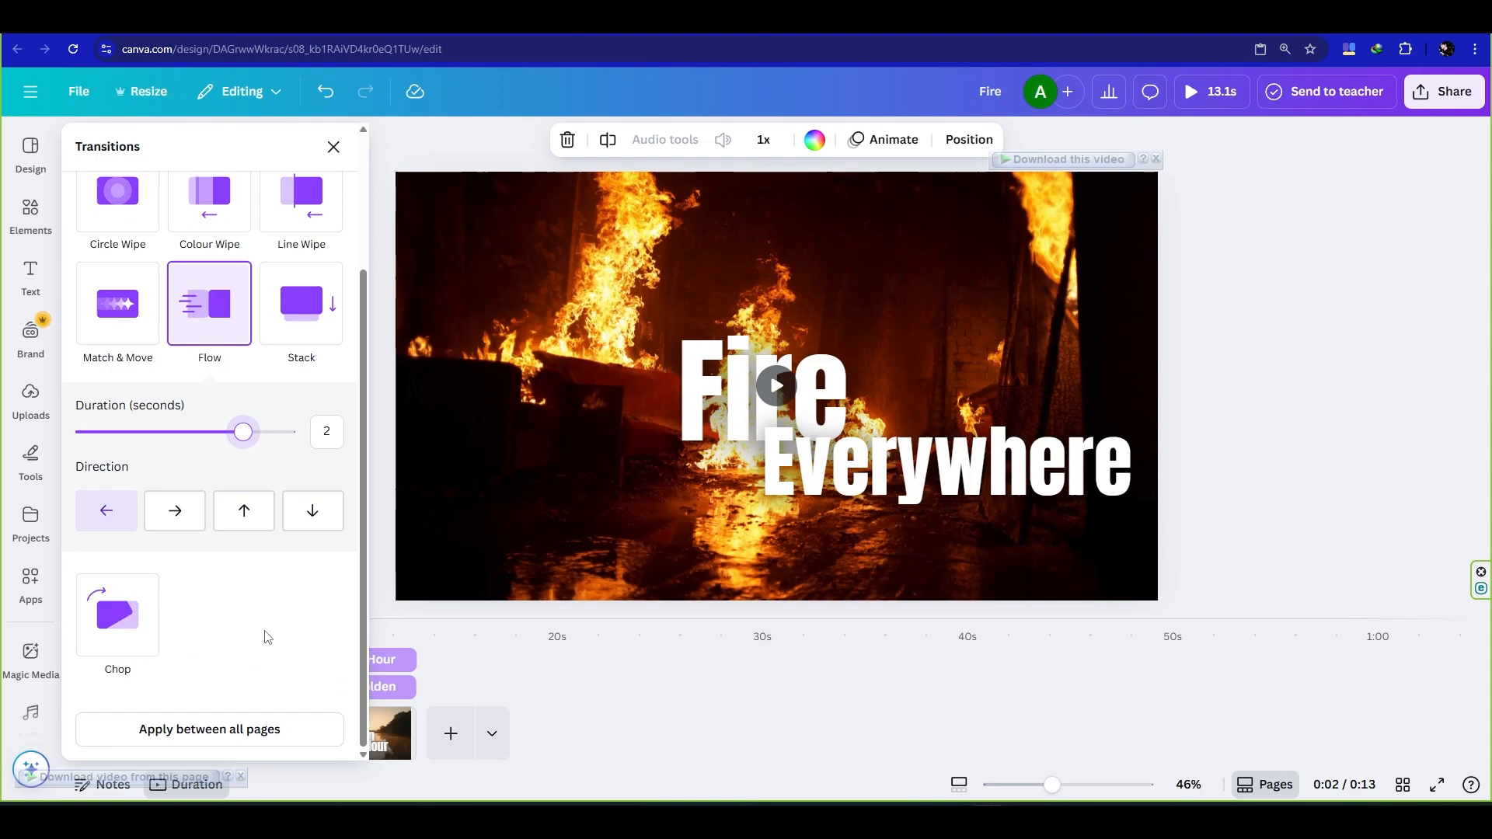
{"action": "left_click", "coordinate": [241, 726]}
{"action": "left_click", "coordinate": [241, 777]}
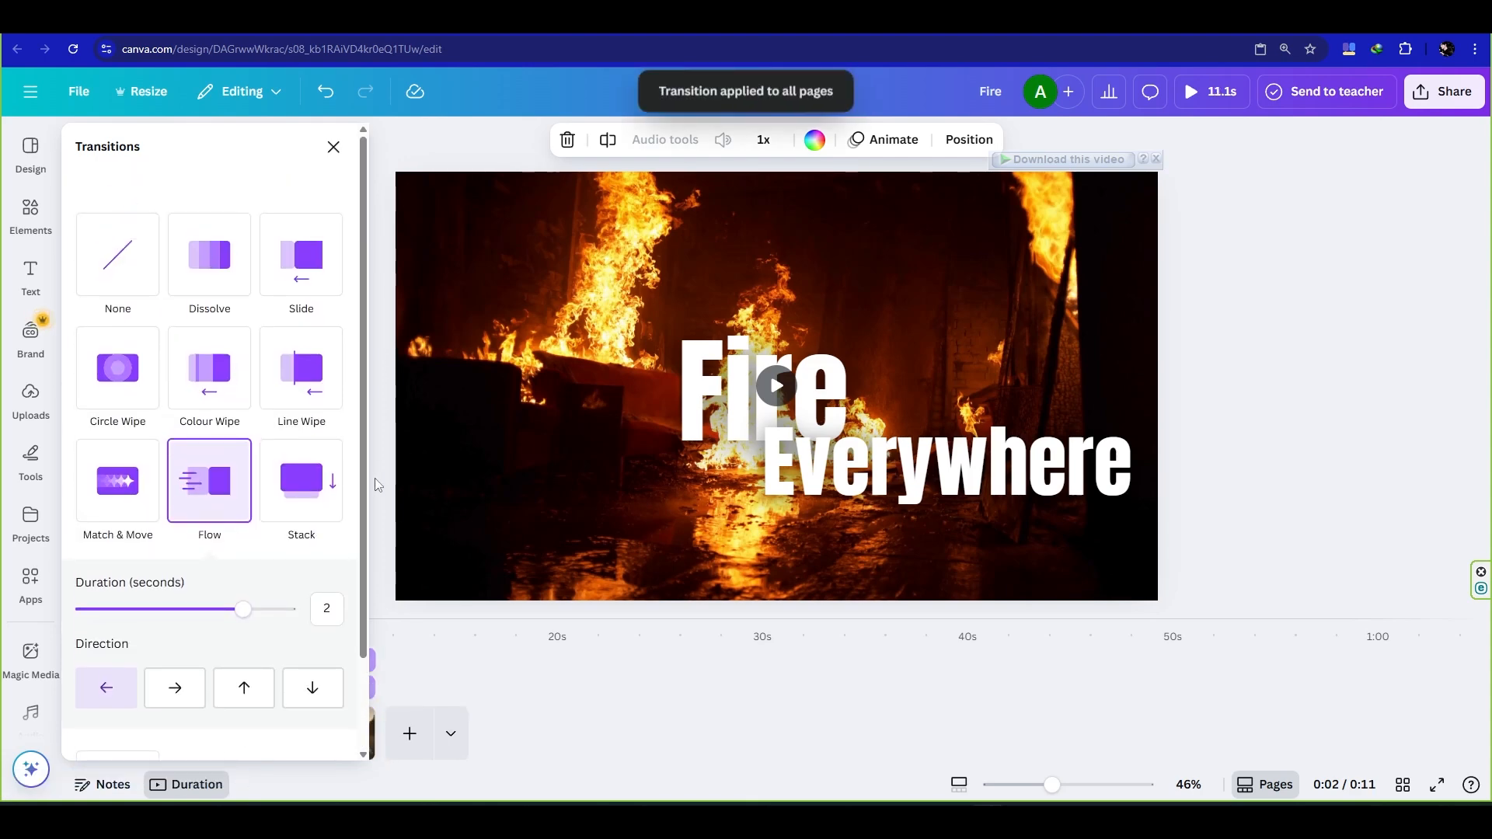
{"action": "left_click", "coordinate": [371, 386]}
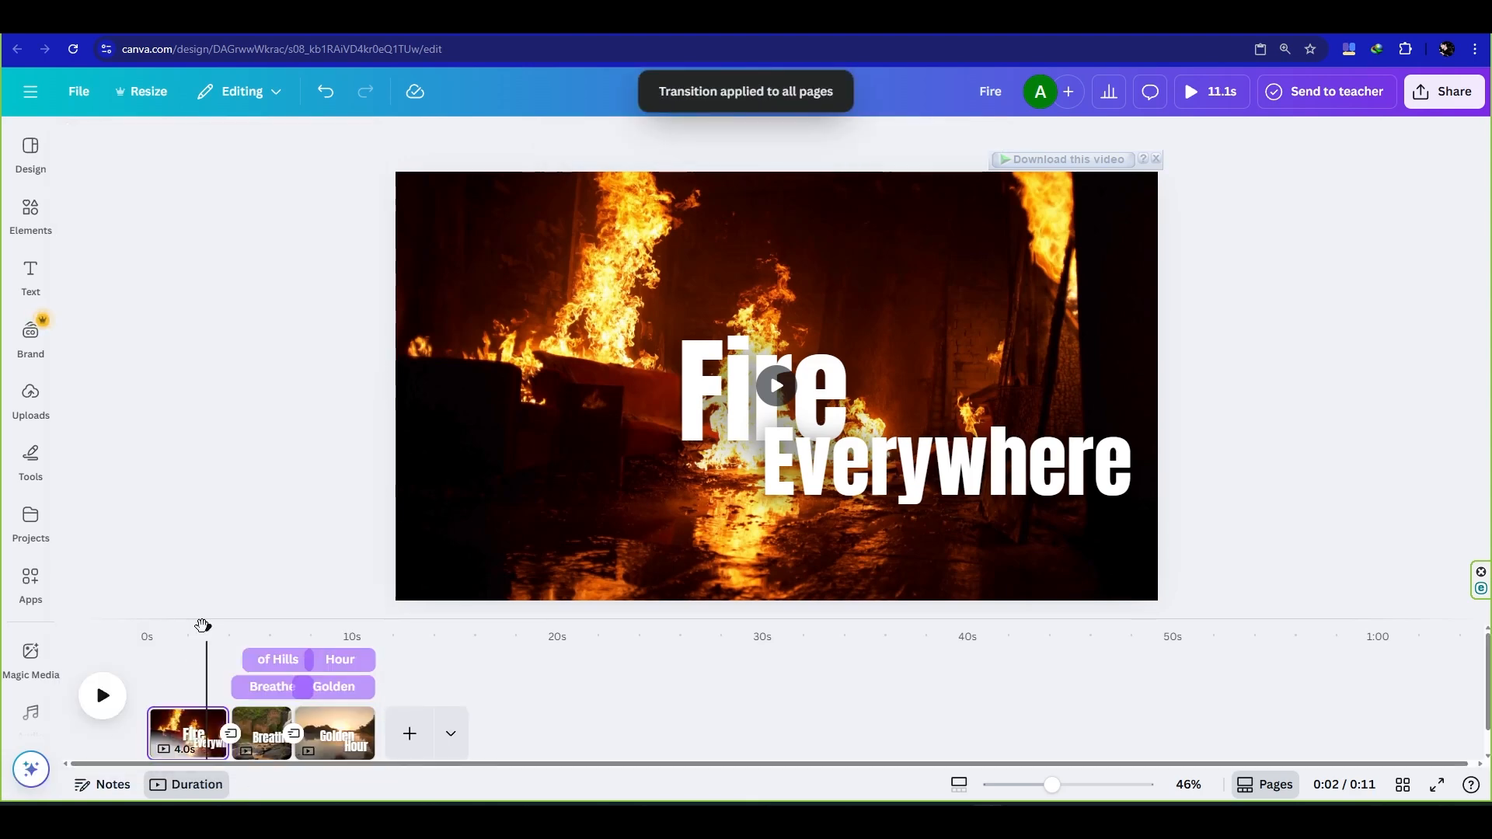
- Play the video to review the transitions, and return the playhead to the end of the fire clip
{"action": "left_click", "coordinate": [102, 696]}
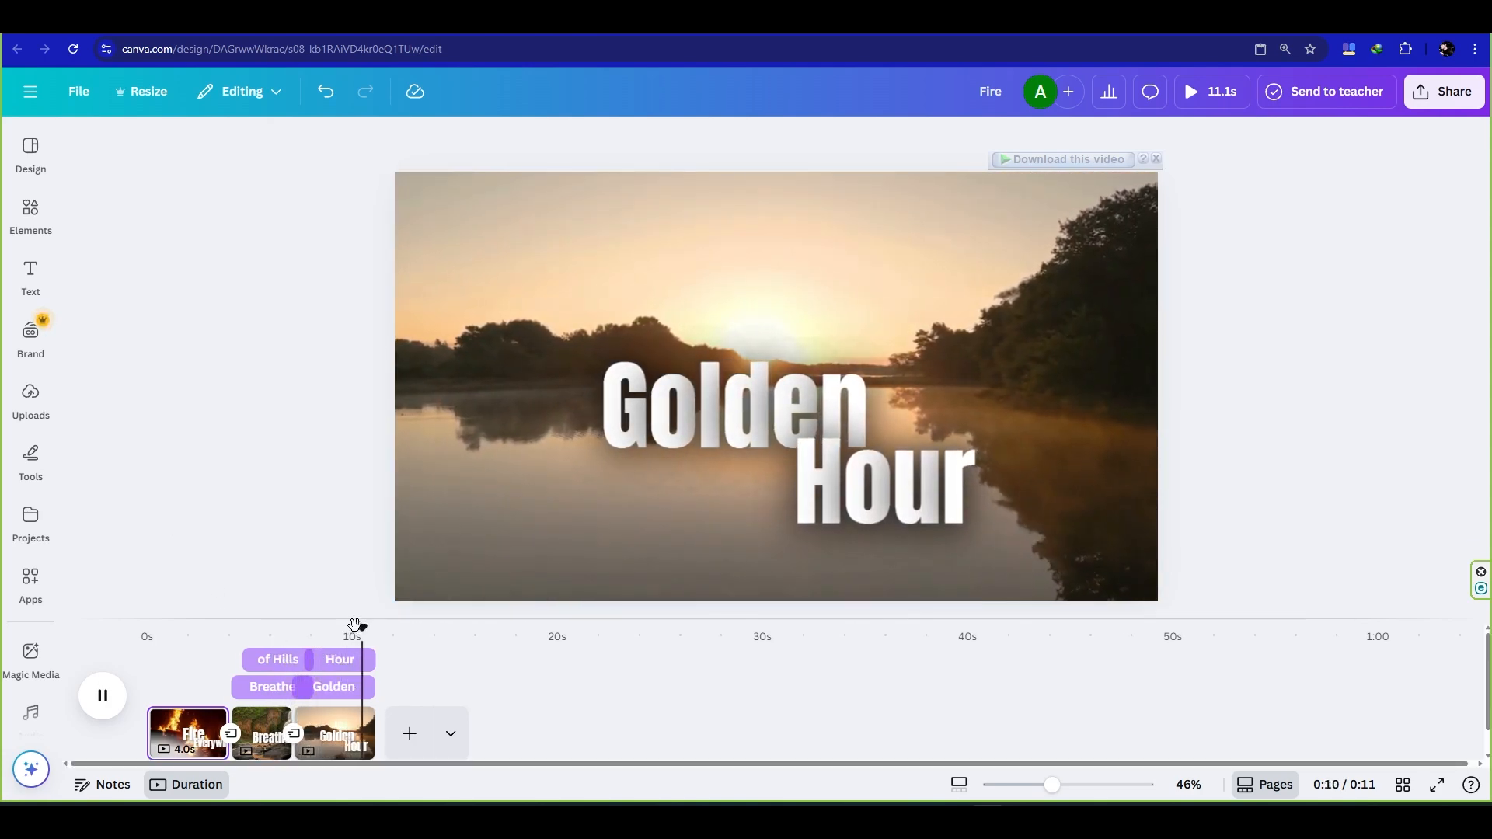
{"action": "left_click_drag", "start_coordinate": [356, 628], "coordinate": [220, 637]}
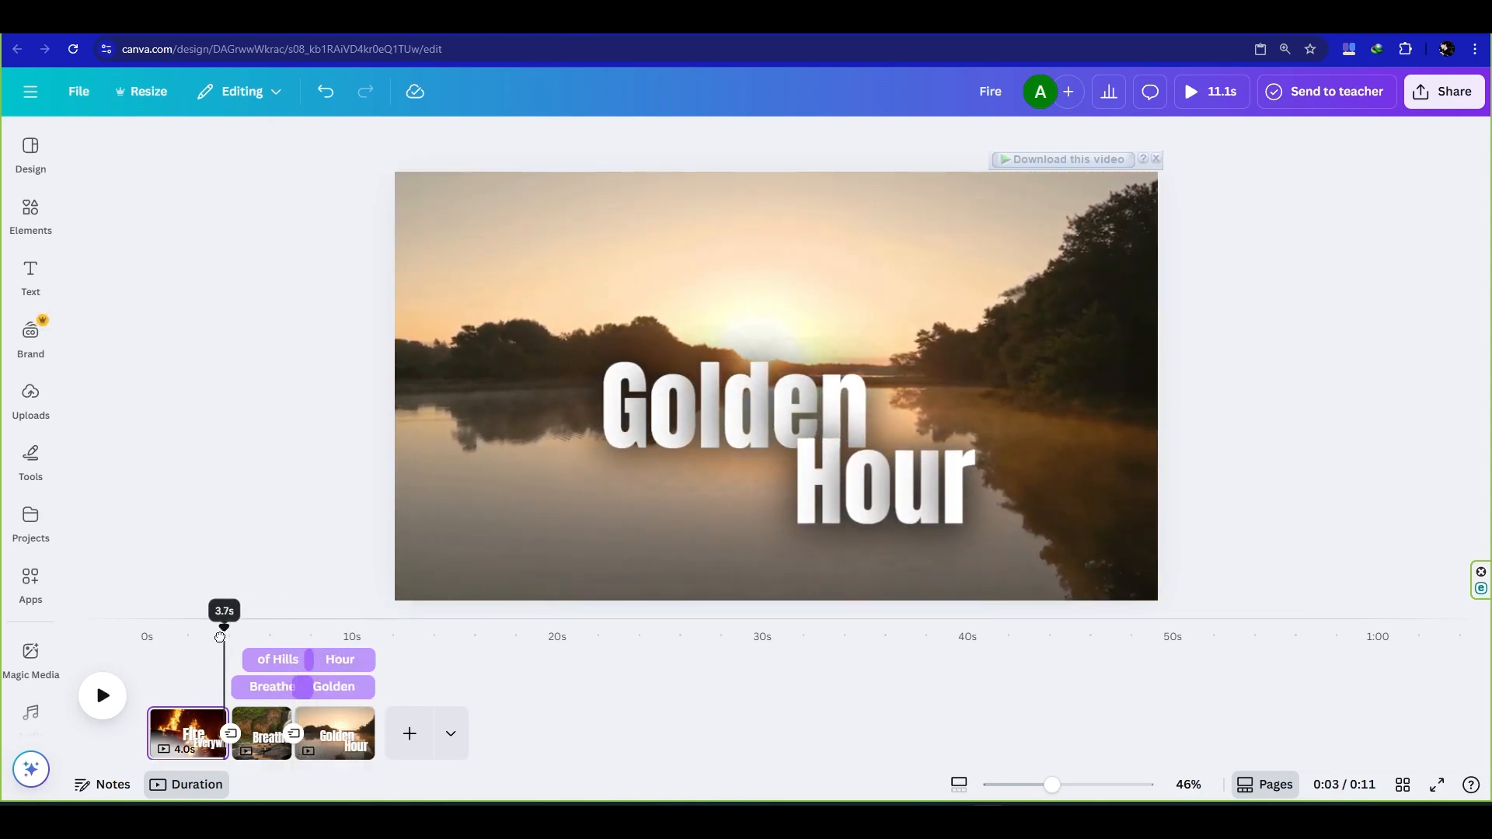
- Lengthen the Flow transition after the fire clip to 2.5 seconds and apply it between all pages
{"action": "left_click", "coordinate": [230, 733]}
{"action": "left_click_drag", "start_coordinate": [243, 614], "coordinate": [286, 611]}
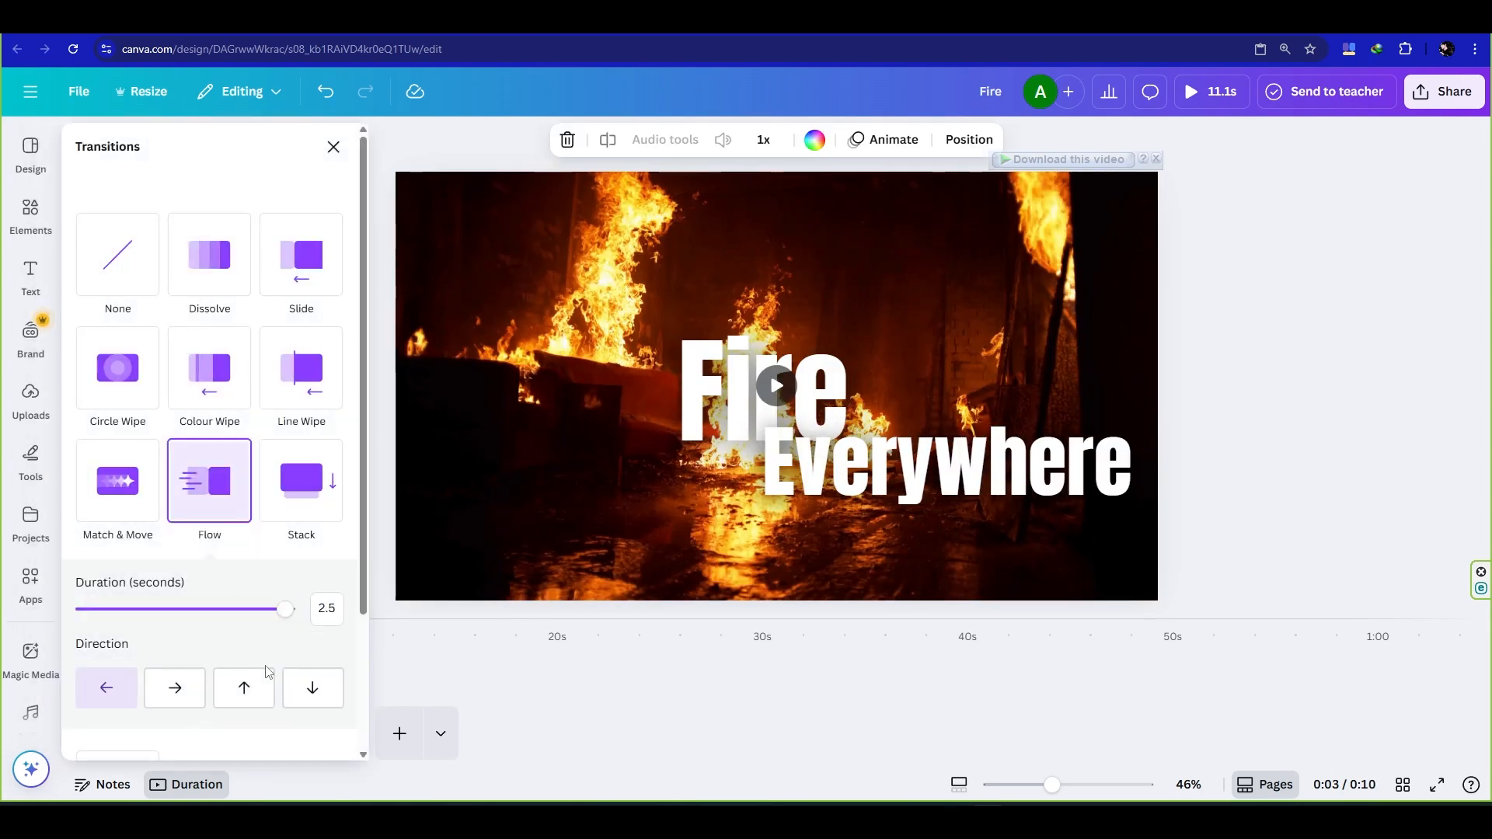
{"action": "scroll", "coordinate": [225, 692], "scroll_direction": "down", "scroll_amount": 2}
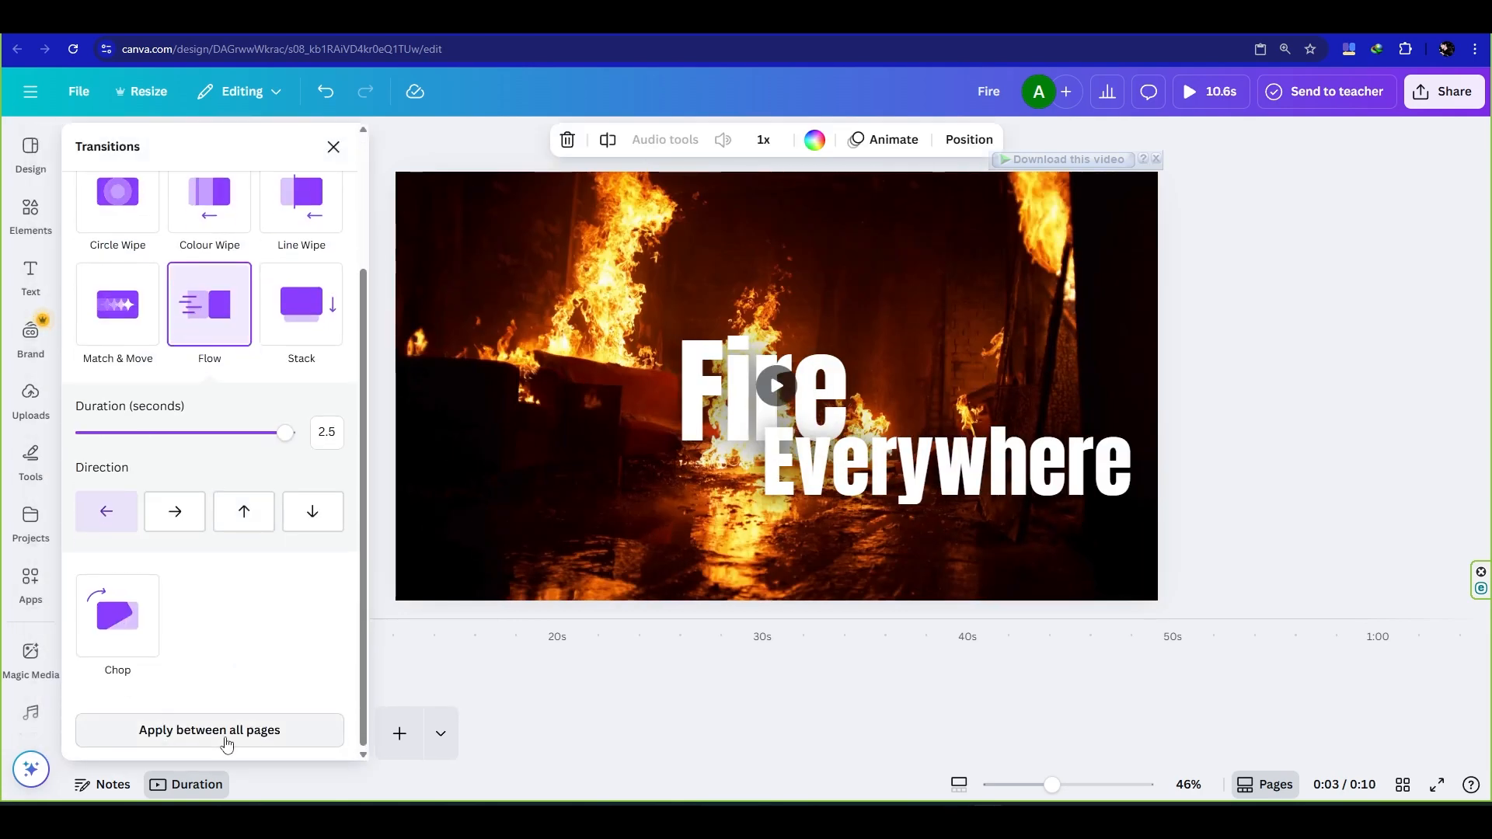
{"action": "left_click_drag", "start_coordinate": [366, 267], "coordinate": [387, 143]}
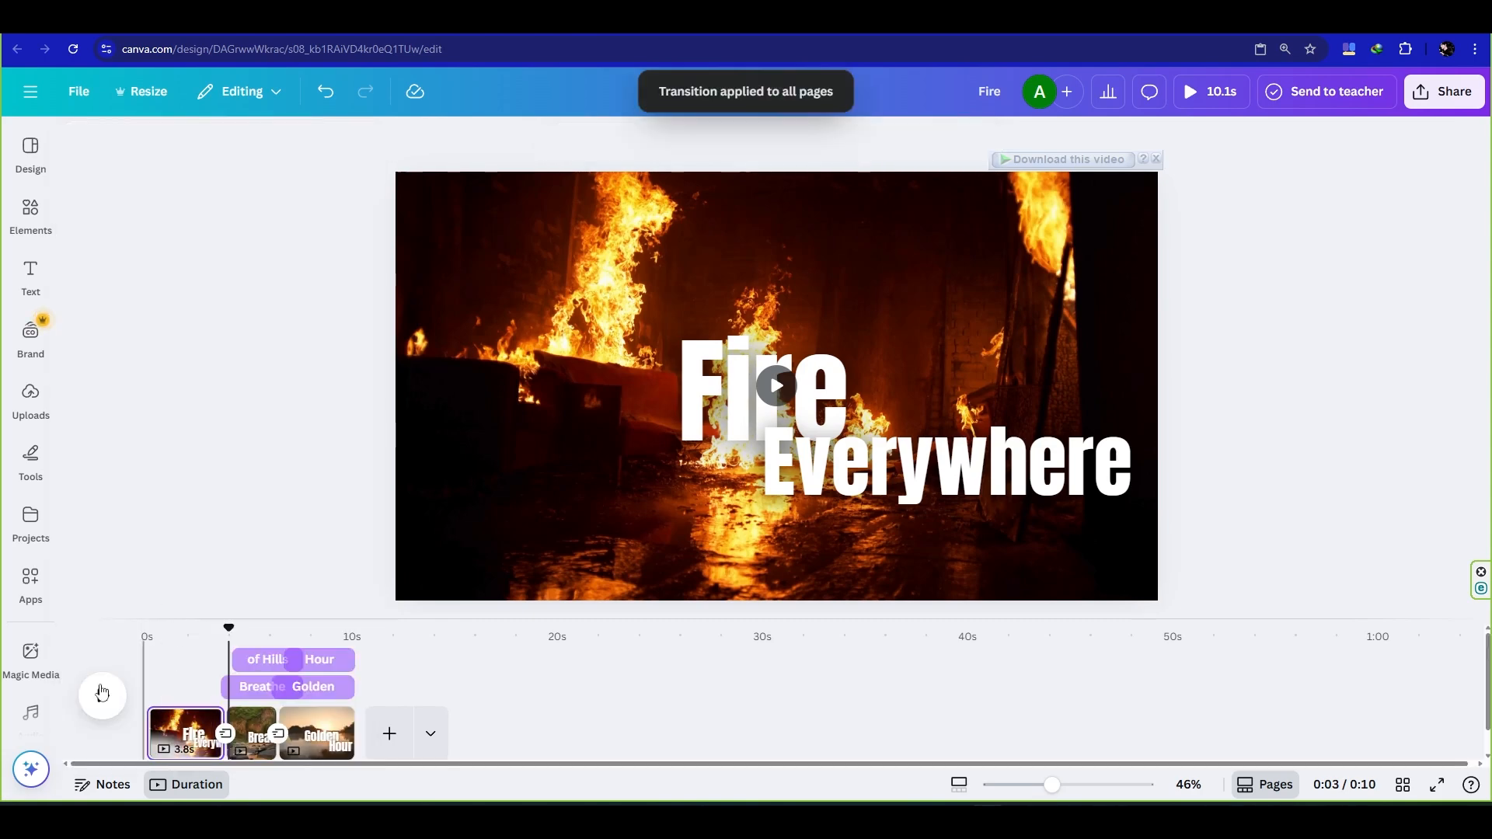
- Play the whole video from the beginning to check the longer transitions
{"action": "left_click_drag", "start_coordinate": [230, 627], "coordinate": [132, 640]}
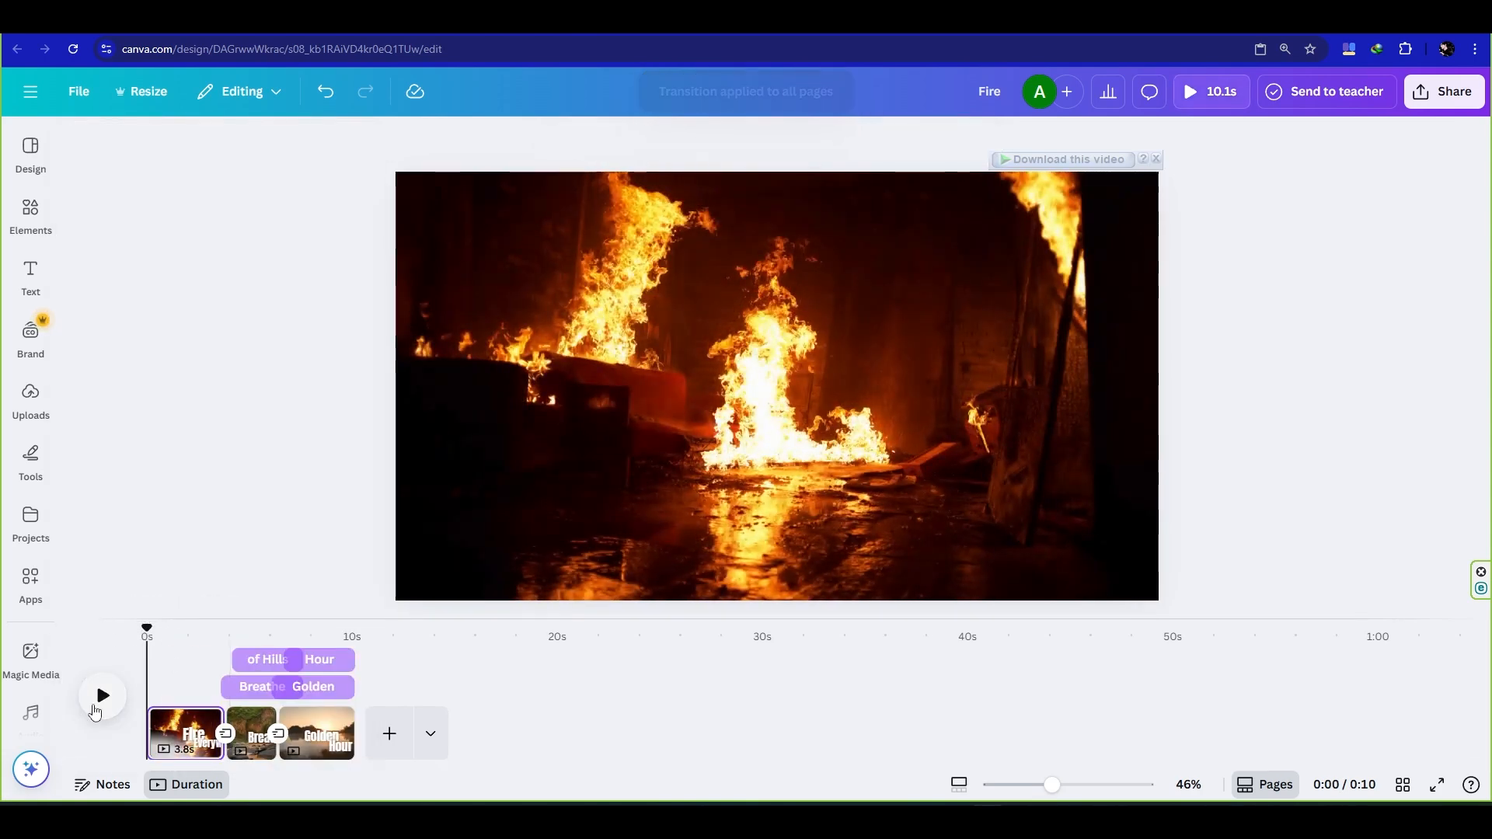
{"action": "left_click", "coordinate": [98, 685]}
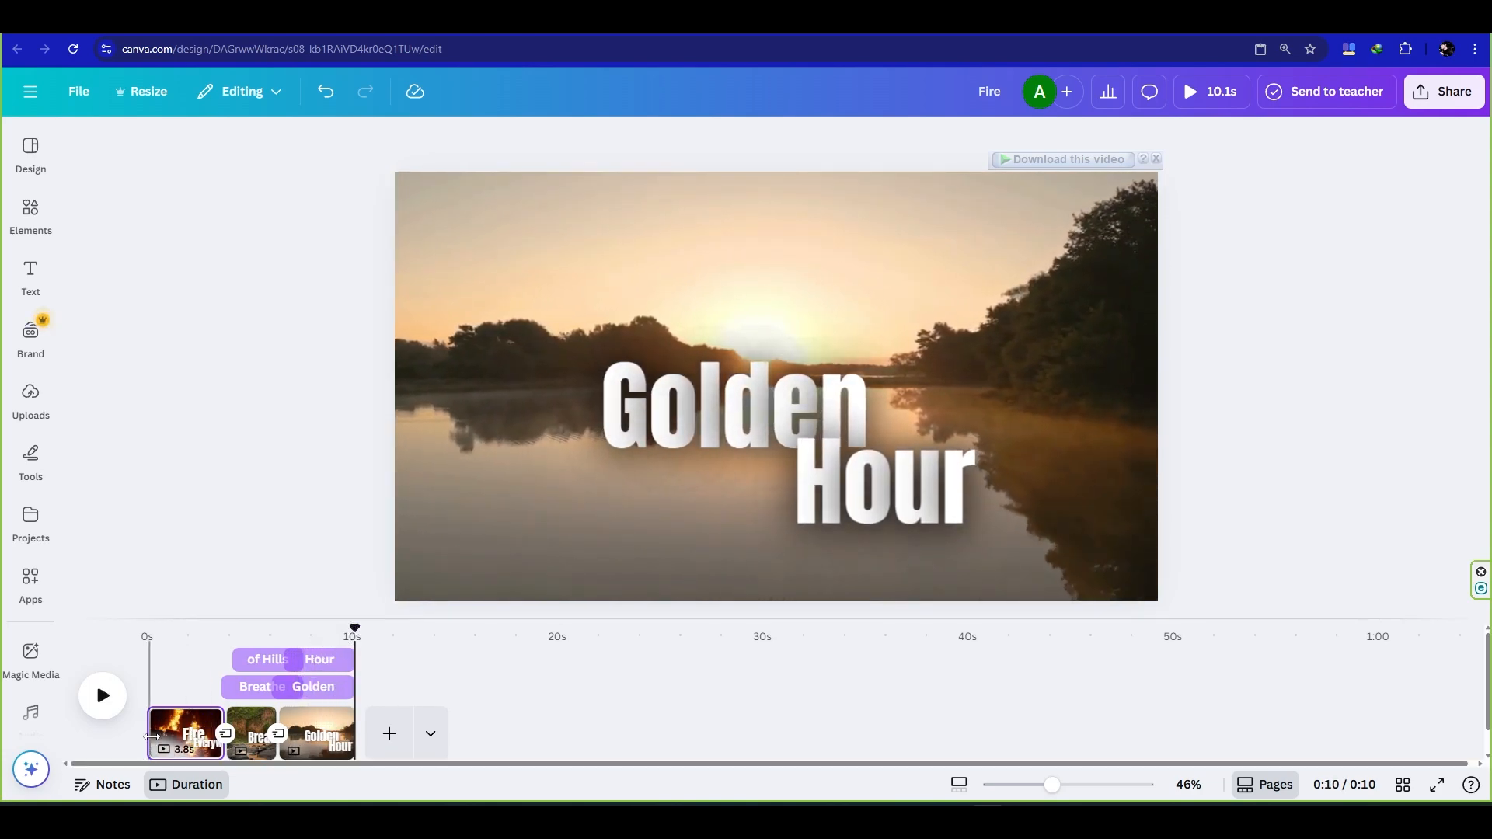
- Trim a little off the start of the fire clip and off the end of the sunset clip
{"action": "left_click_drag", "start_coordinate": [152, 737], "coordinate": [162, 736]}
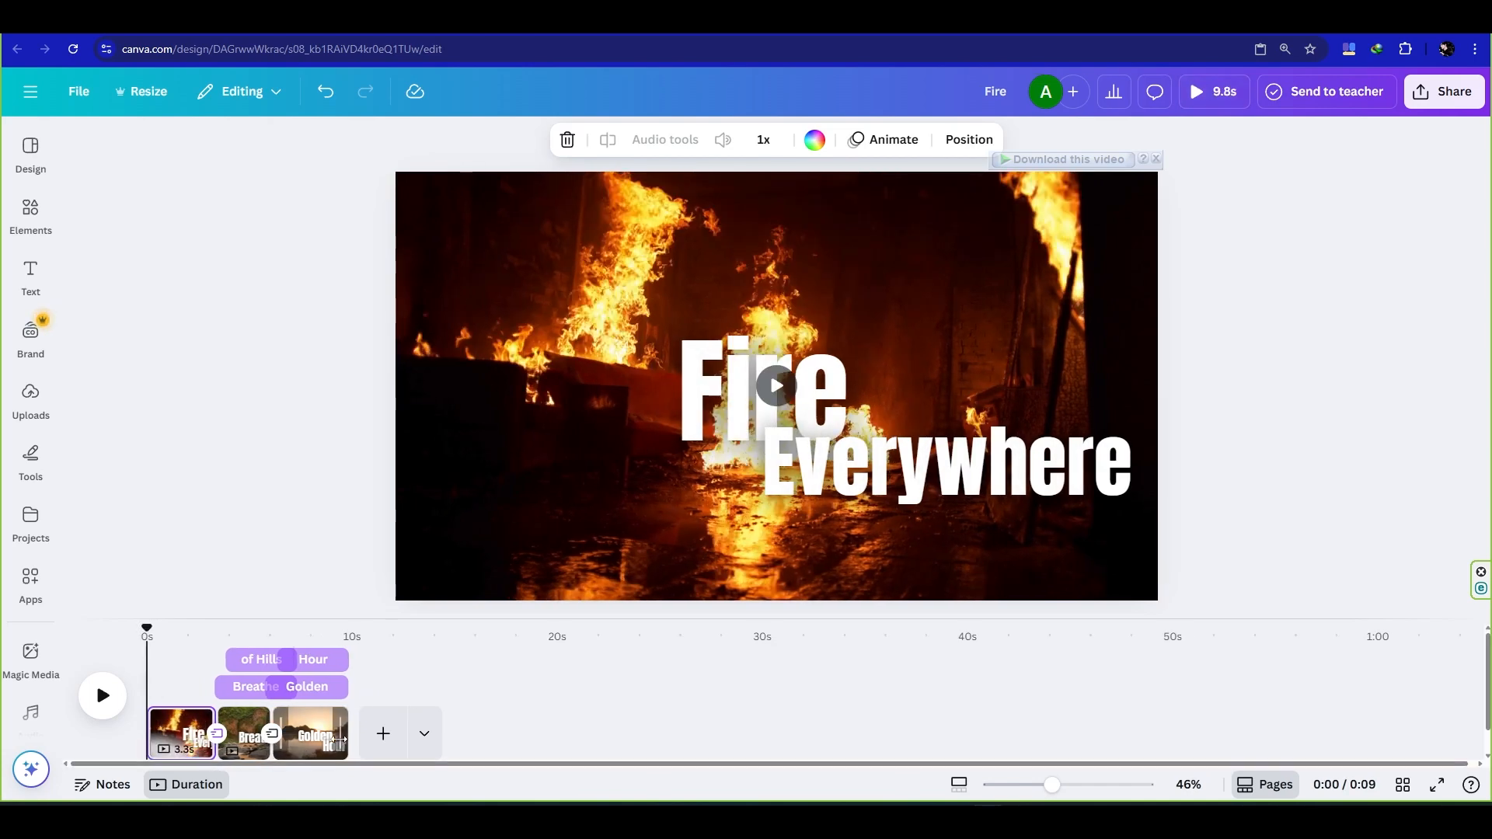
{"action": "left_click_drag", "start_coordinate": [336, 744], "coordinate": [331, 743]}
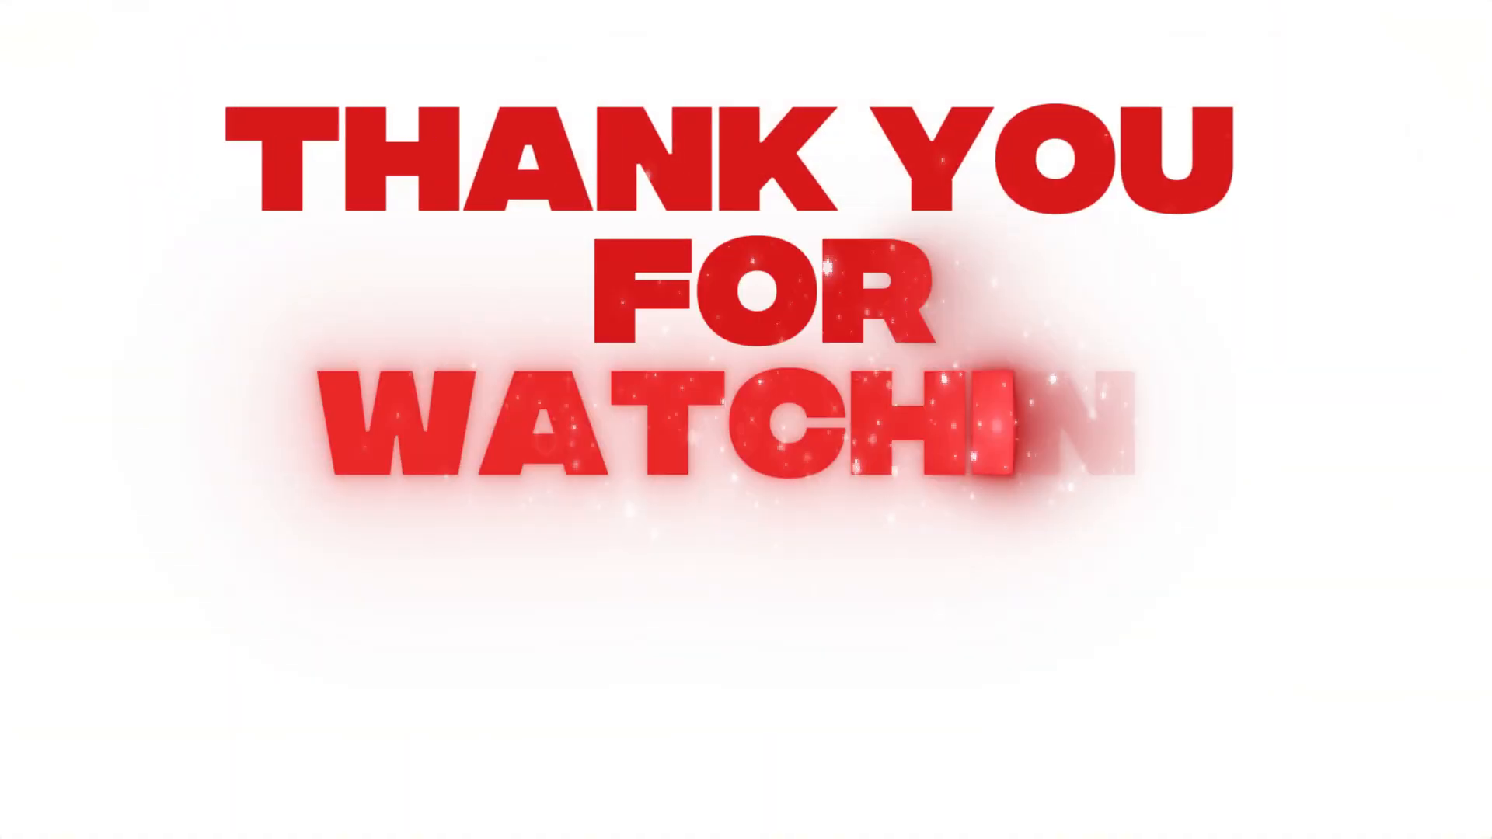